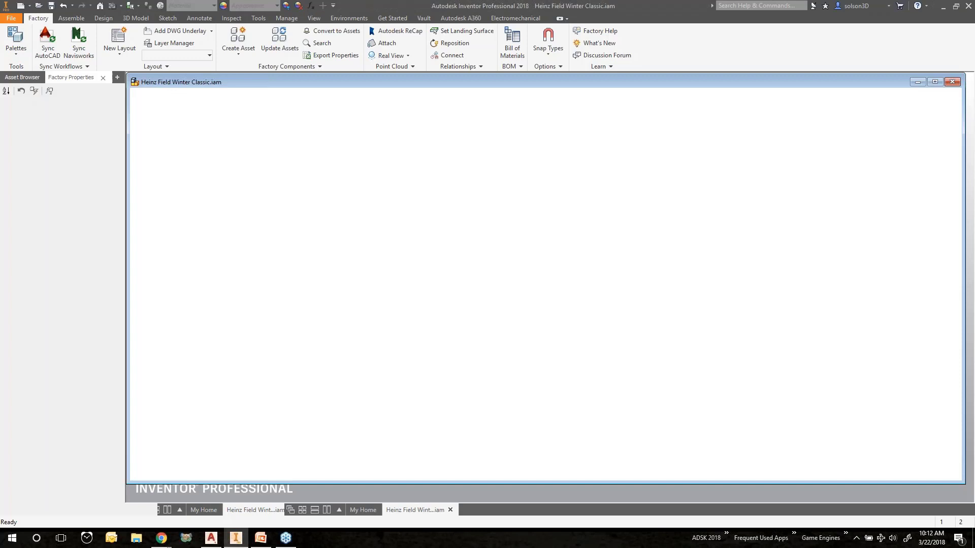
Maximize the assembly window and orbit around the whole stadium model to inspect it
left_click(936, 83)
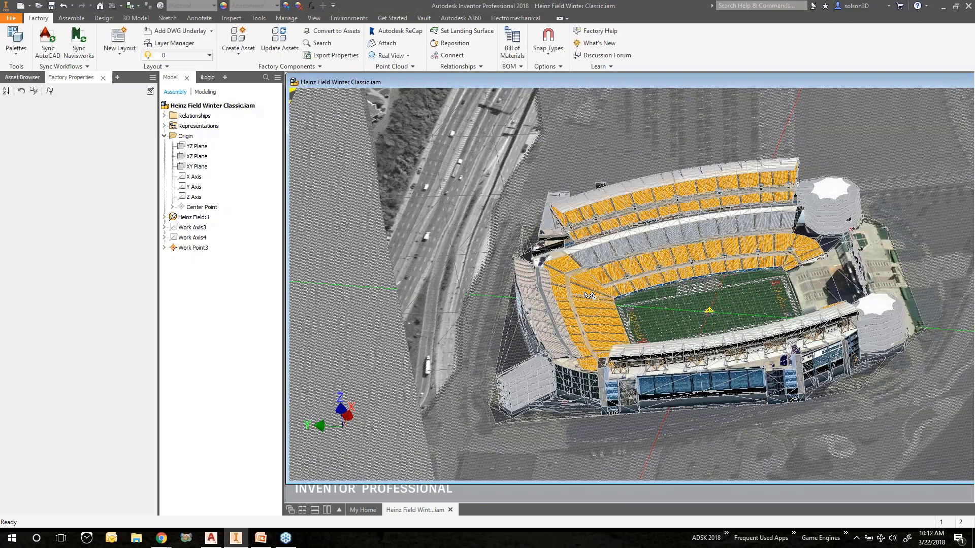
scroll(585, 294, "down", 3)
middle_click_drag(585, 294, 674, 264, "shift")
scroll(660, 308, "up", 5)
scroll(674, 263, "down", 6)
scroll(674, 263, "up", 3)
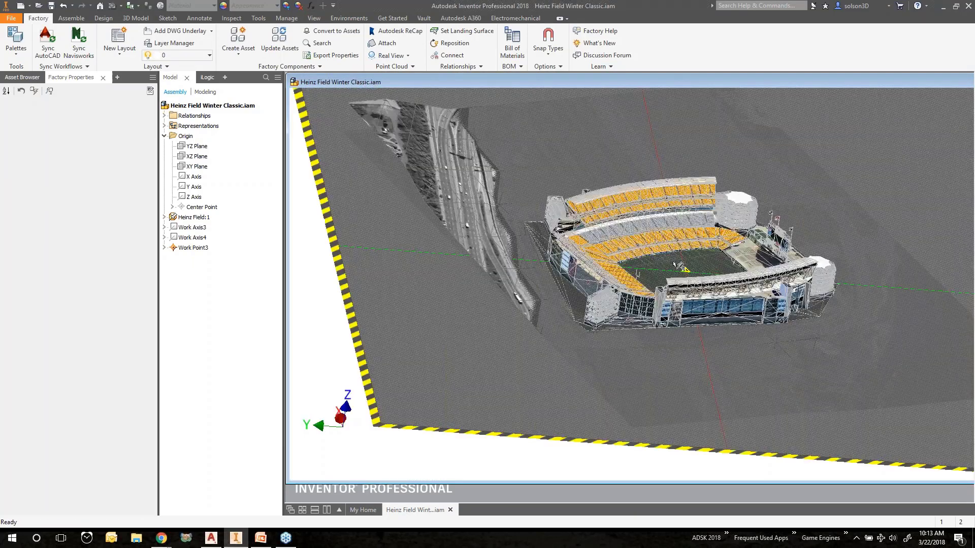
scroll(674, 263, "up", 3)
scroll(688, 260, "down", 2)
middle_click_drag(688, 260, 647, 242, "shift")
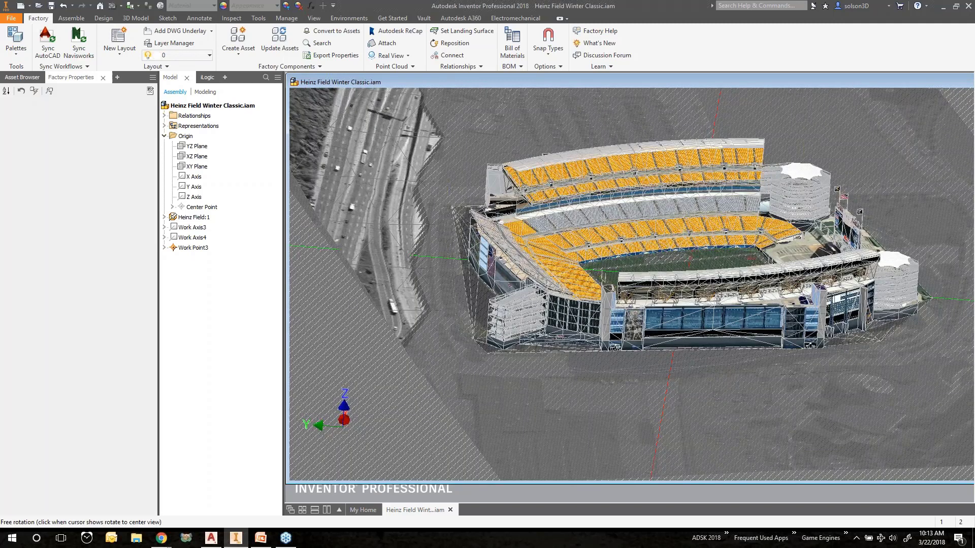
middle_click_drag(762, 302, 604, 289)
scroll(603, 288, "down", 5)
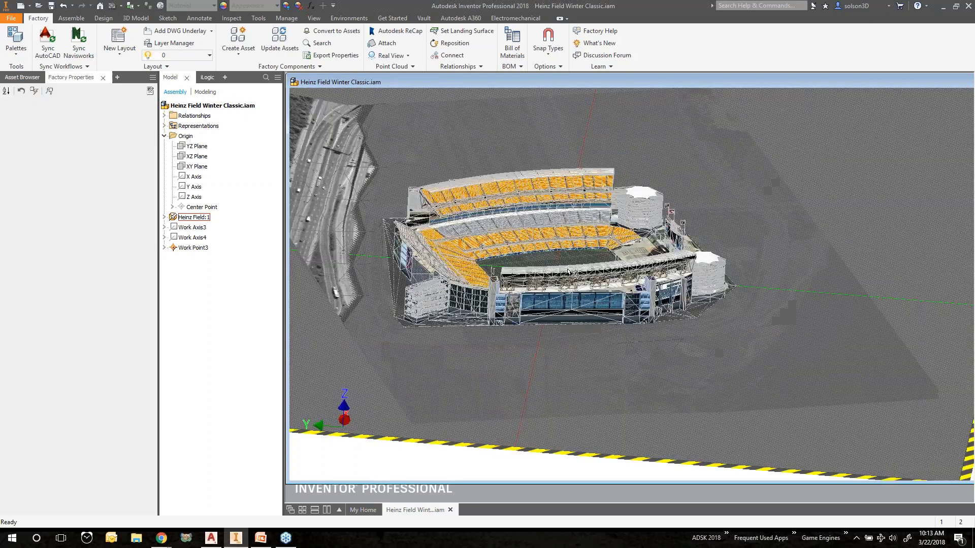
scroll(579, 279, "up", 3)
middle_click_drag(556, 252, 572, 339)
Zoom in to examine the football field and the surrounding seating bowl up close
scroll(569, 273, "up", 5)
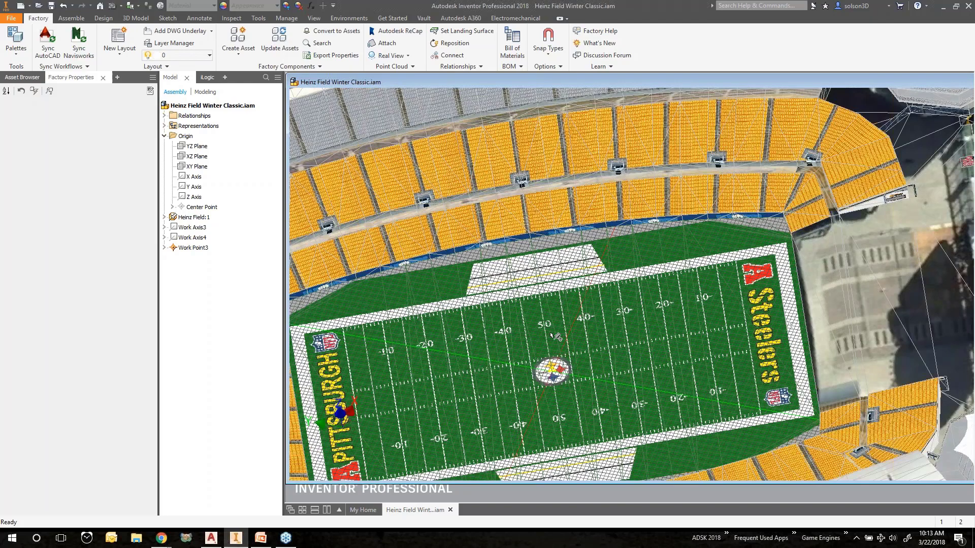
scroll(555, 337, "down", 2)
middle_click_drag(555, 336, 601, 303, "shift")
scroll(600, 303, "up", 4)
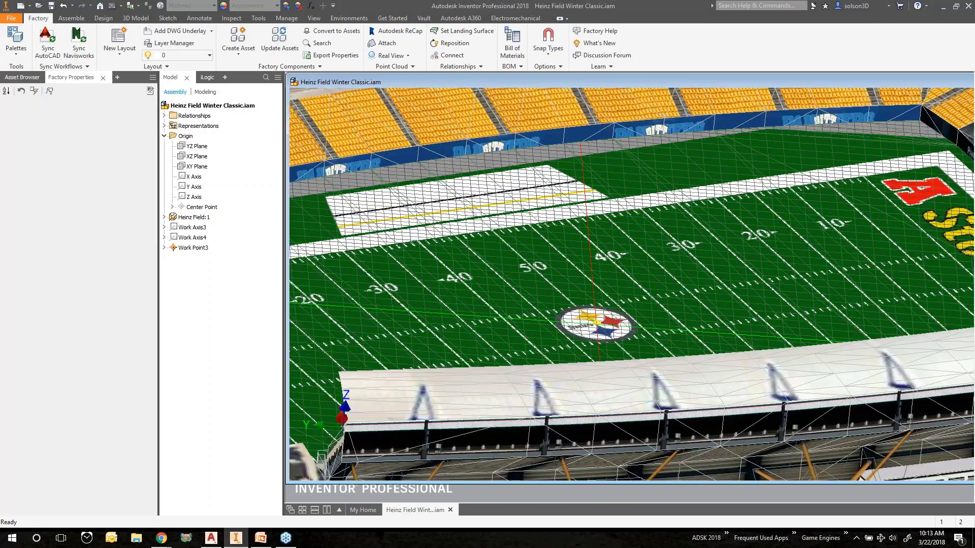
scroll(604, 305, "down", 4)
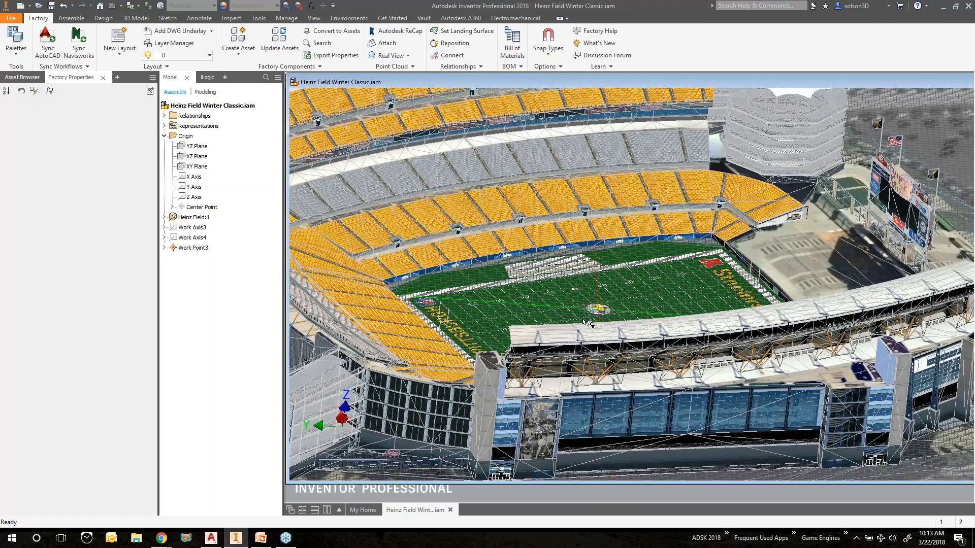
scroll(588, 319, "down", 2)
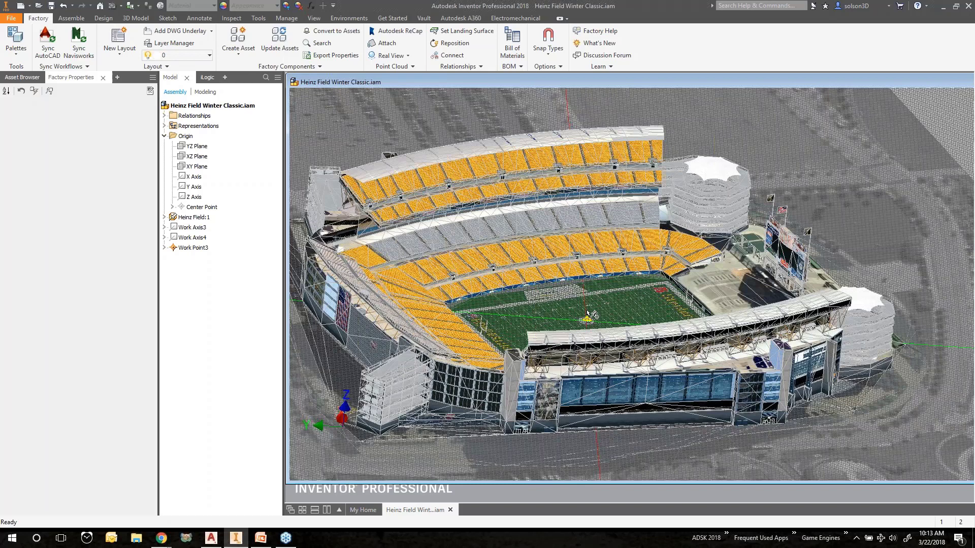
scroll(589, 315, "down", 4)
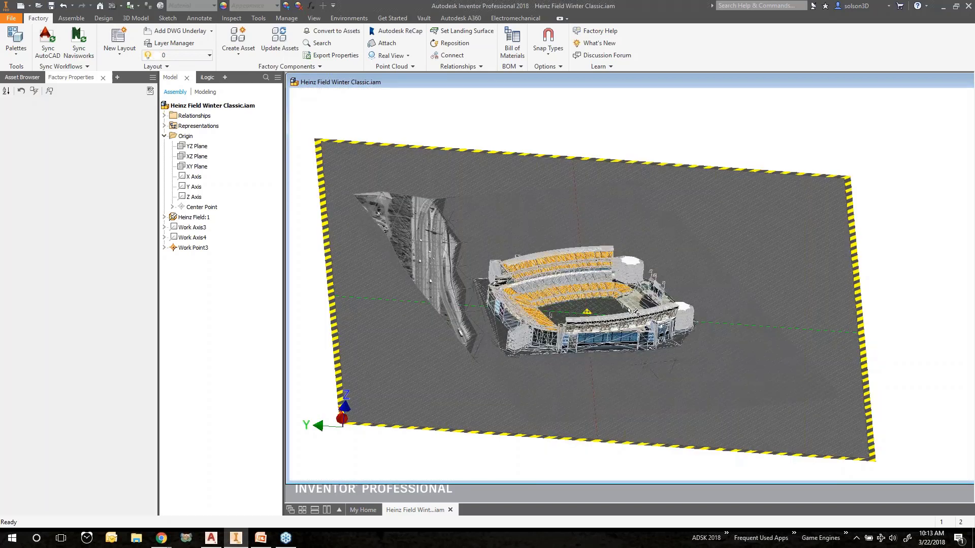
middle_click_drag(589, 315, 612, 296, "shift")
scroll(534, 271, "up", 3)
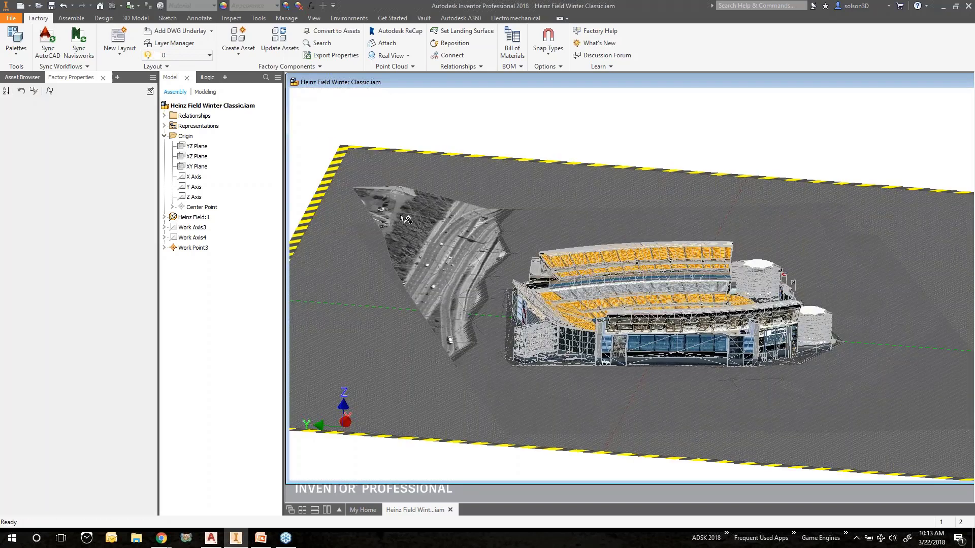
middle_click_drag(536, 272, 608, 270, "shift")
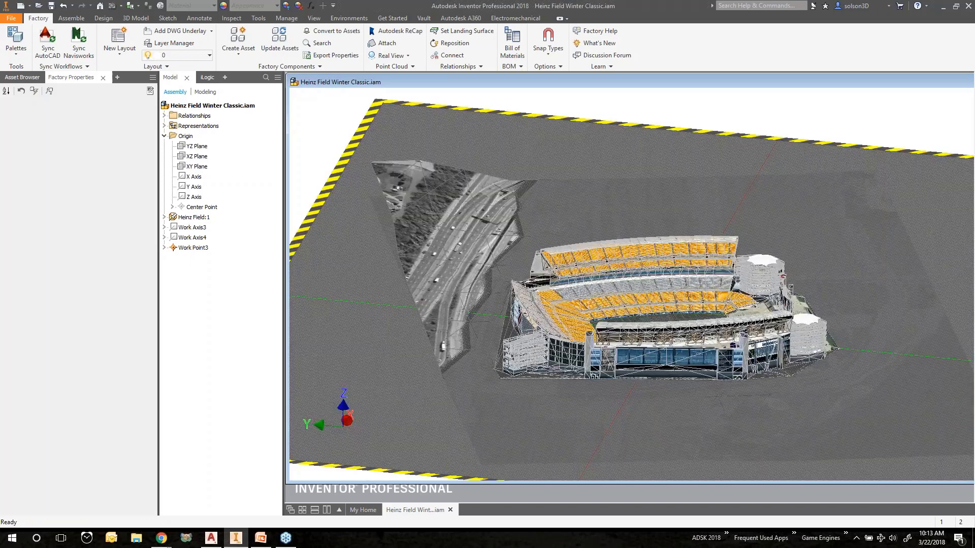
scroll(612, 285, "up", 4)
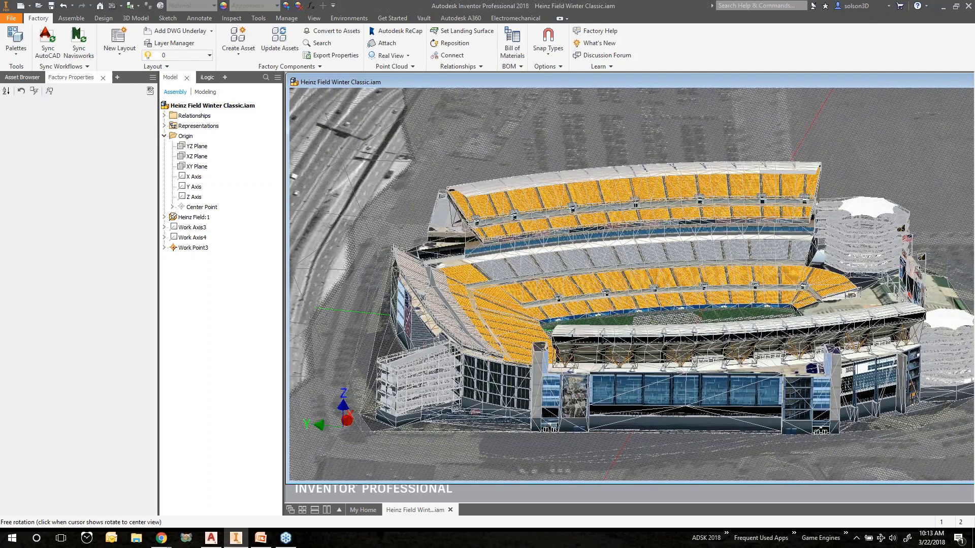
middle_click_drag(660, 295, 666, 344, "shift")
scroll(666, 345, "up", 5)
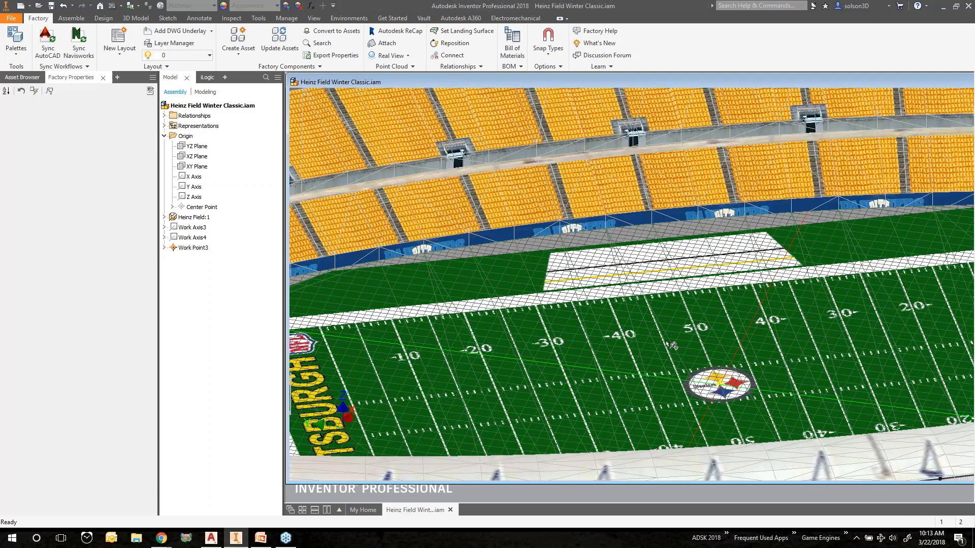
scroll(660, 342, "down", 5)
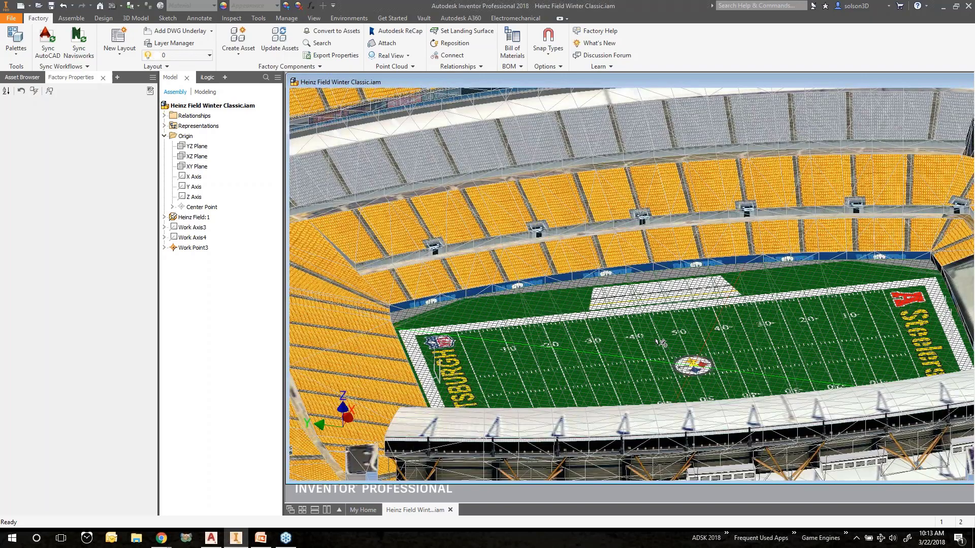
middle_click_drag(660, 342, 644, 334)
scroll(644, 333, "down", 4)
middle_click_drag(673, 297, 679, 325, "shift")
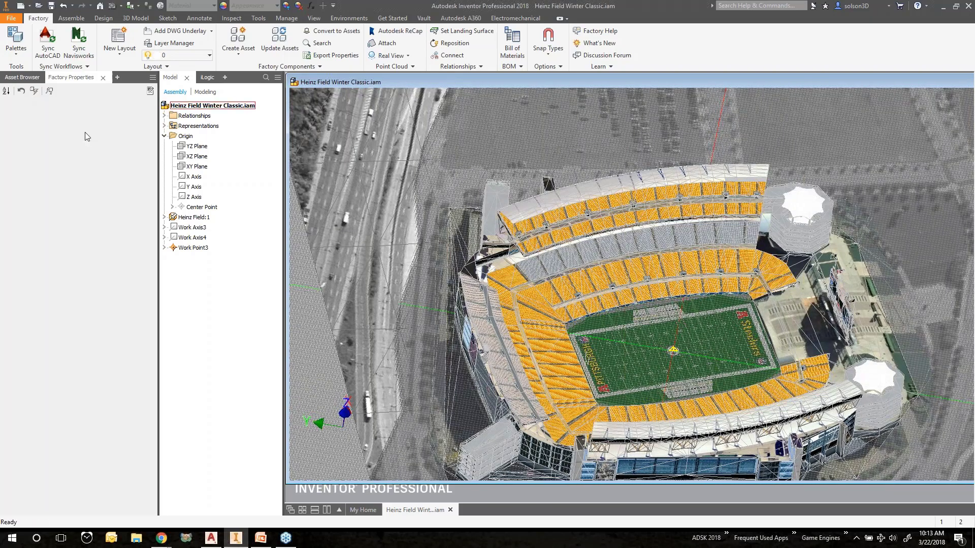
Place the Block asset from the Event Planning user assets at the centre of the football field
left_click(23, 77)
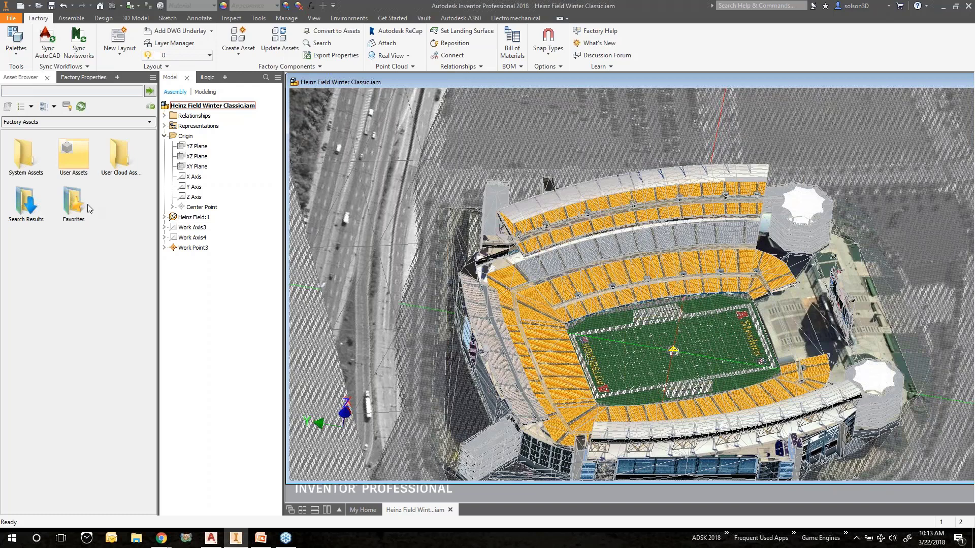
double_click(27, 154)
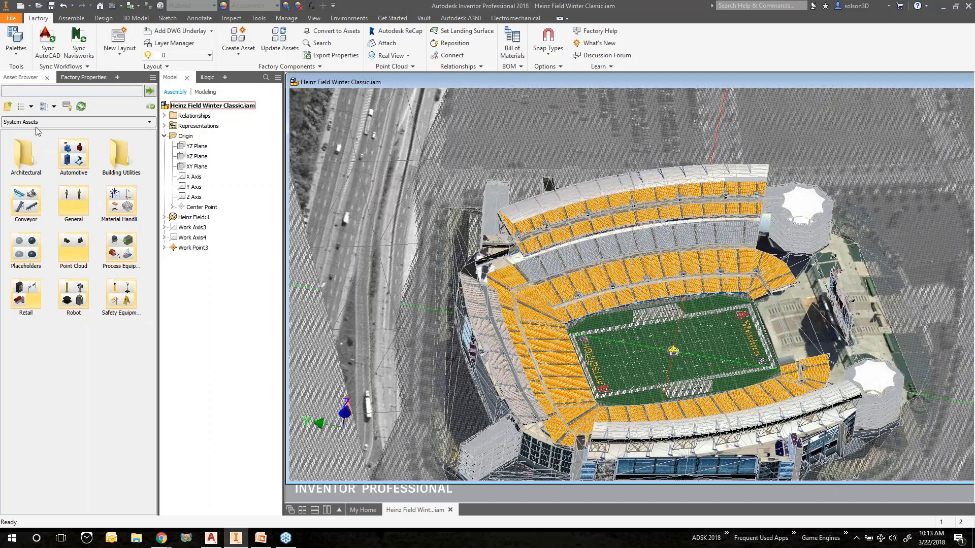
left_click(8, 107)
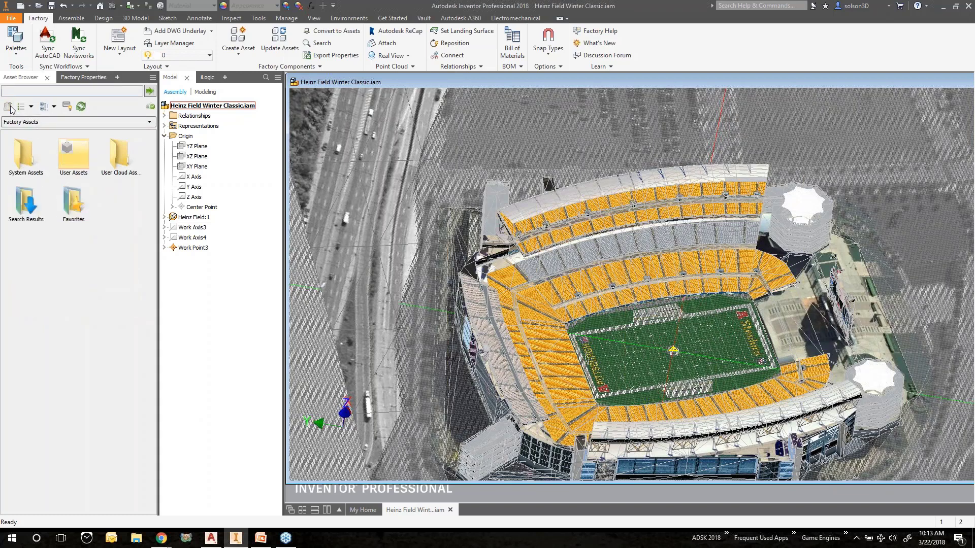
double_click(79, 157)
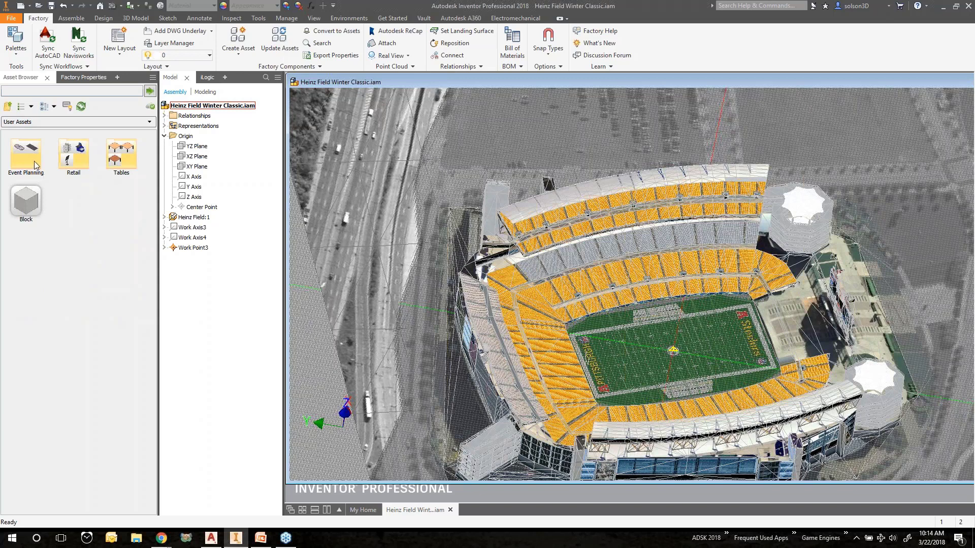
double_click(26, 158)
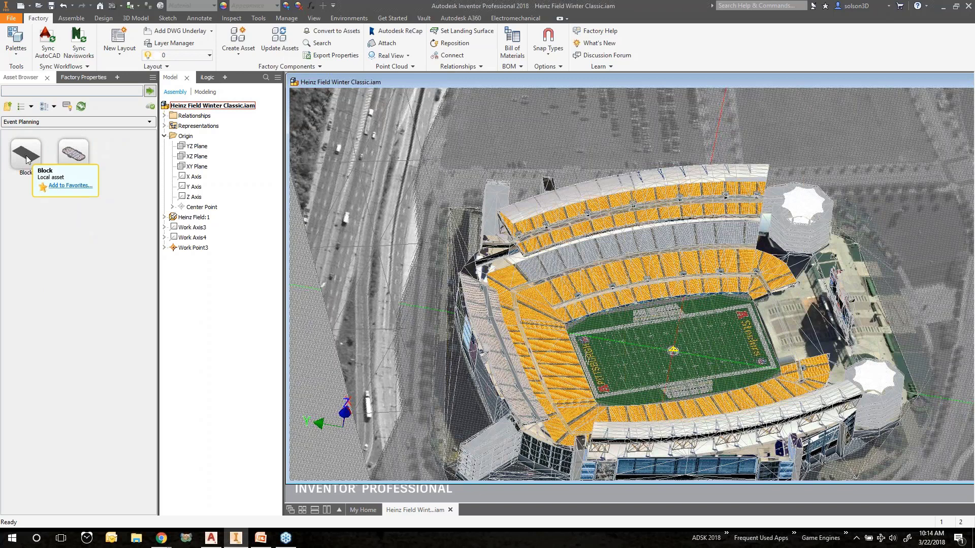
left_click_drag(27, 160, 686, 355)
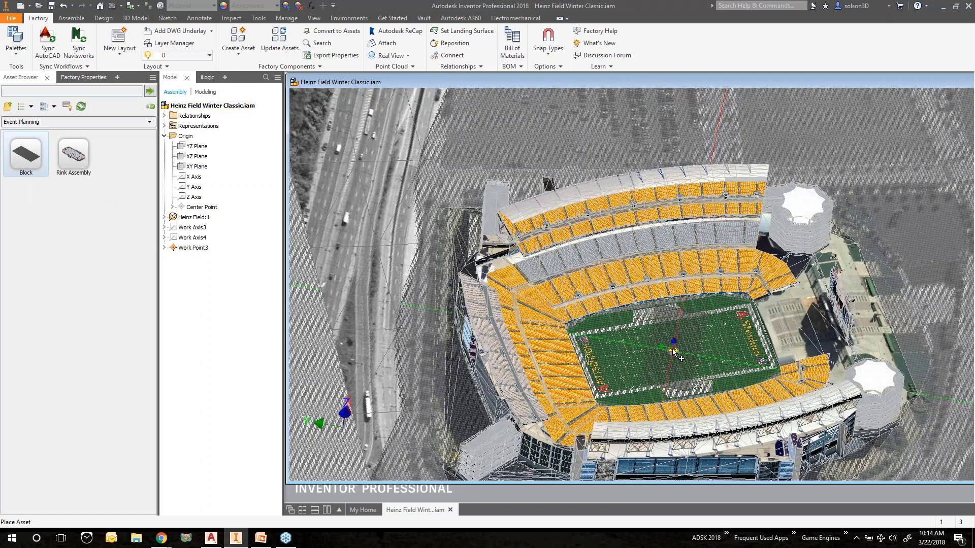
scroll(673, 352, "up", 10)
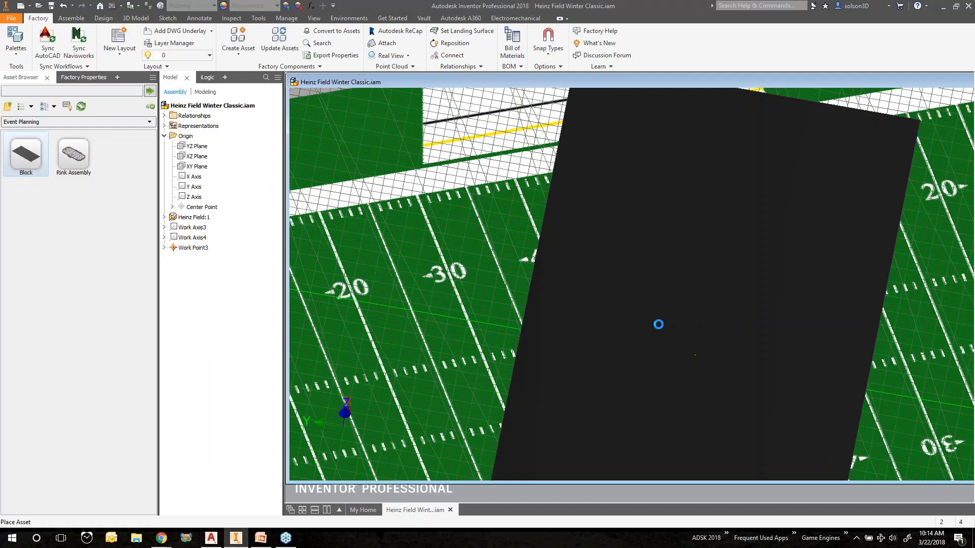
left_click(658, 324)
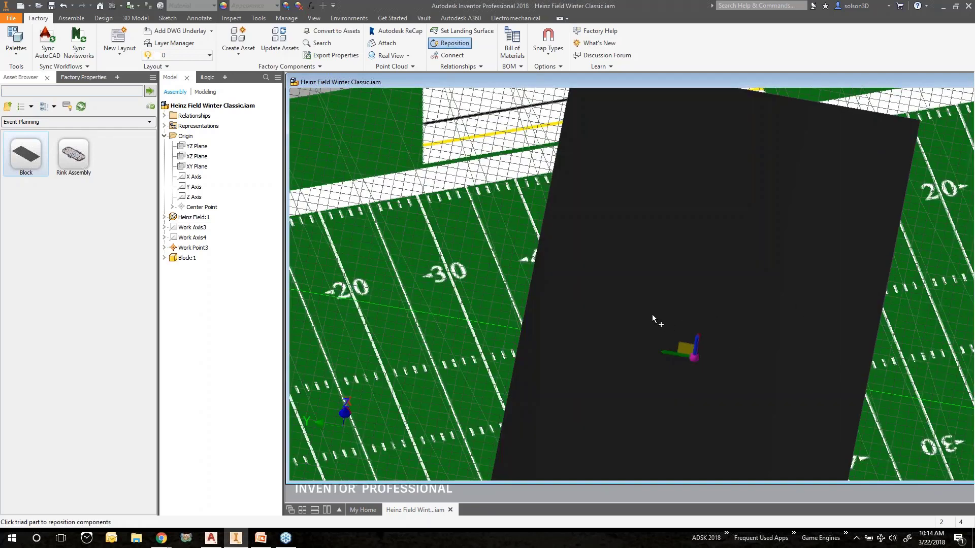
Reposition the block, rotating it to lie along the length of the field, and finish the reposition
mouse_move(652, 315)
middle_mouse_down("shift")
mouse_move(649, 297)
mouse_move(649, 315)
middle_mouse_up("shift")
scroll(649, 315, "down", 5)
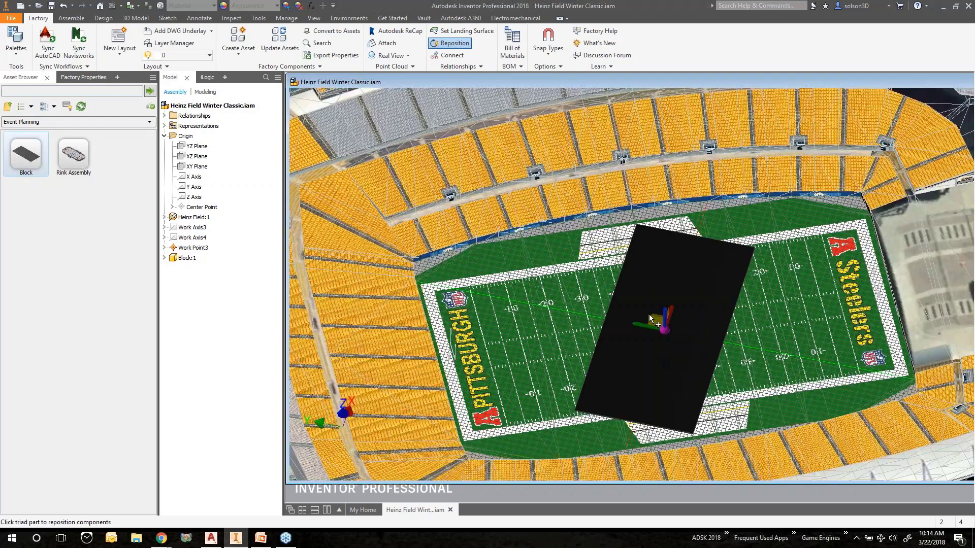
scroll(649, 315, "up", 5)
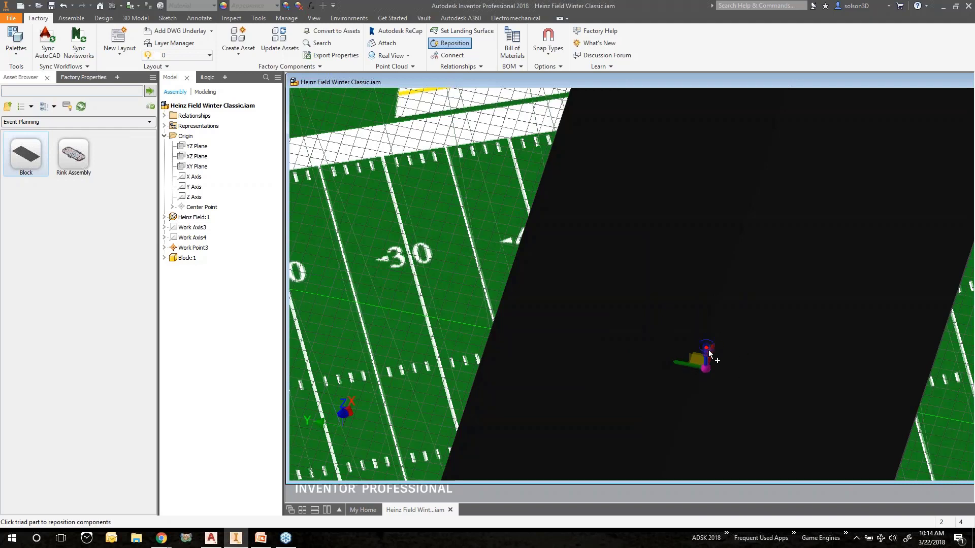
left_click_drag(695, 337, 768, 276)
scroll(789, 273, "down", 5)
middle_click_drag(768, 281, 778, 292, "shift")
left_click_drag(778, 292, 832, 287)
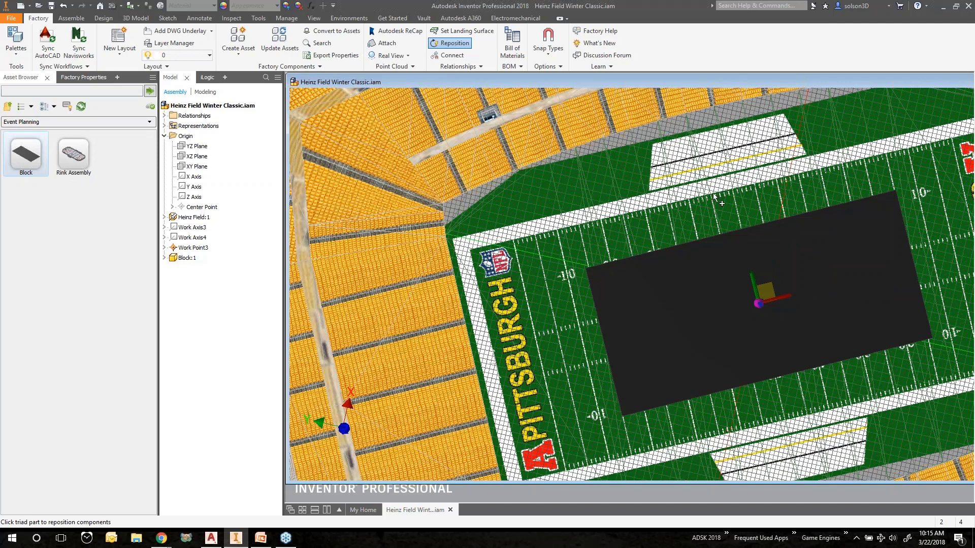
middle_click_drag(715, 195, 615, 233)
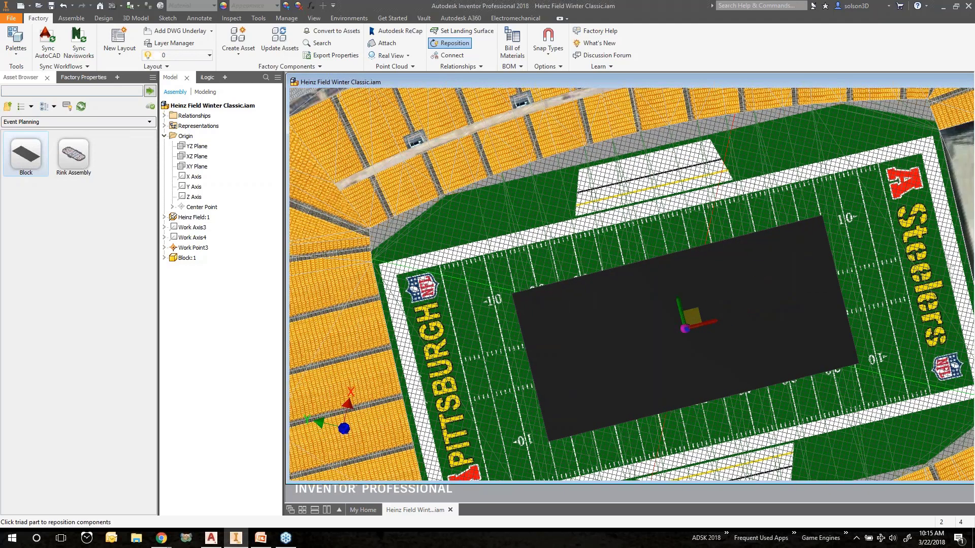
left_click_drag(731, 86, 527, 110)
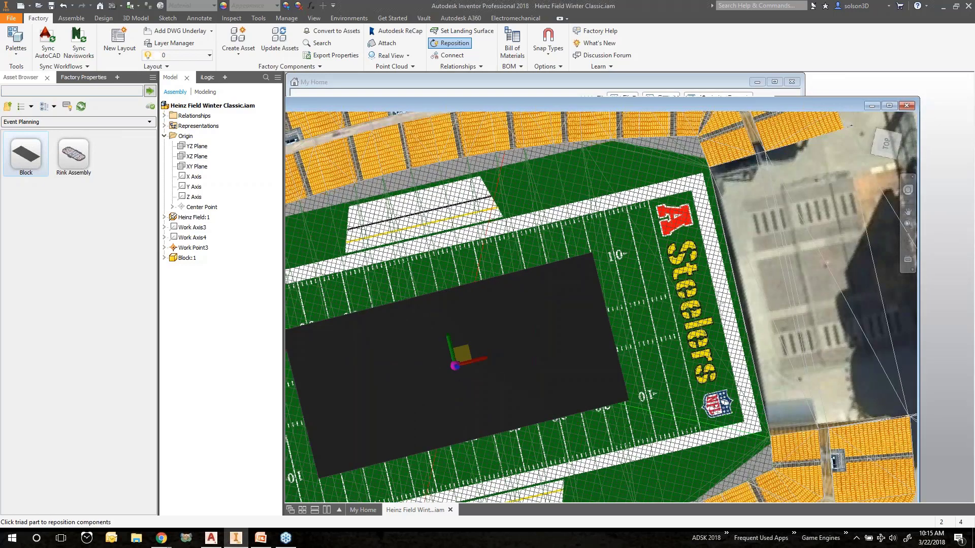
left_click(889, 106)
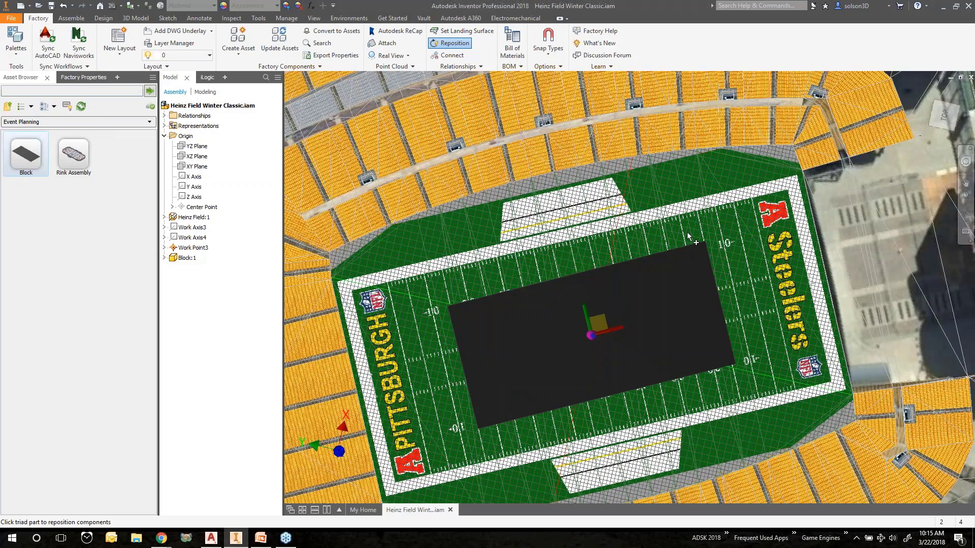
right_click(532, 224)
left_click(556, 232)
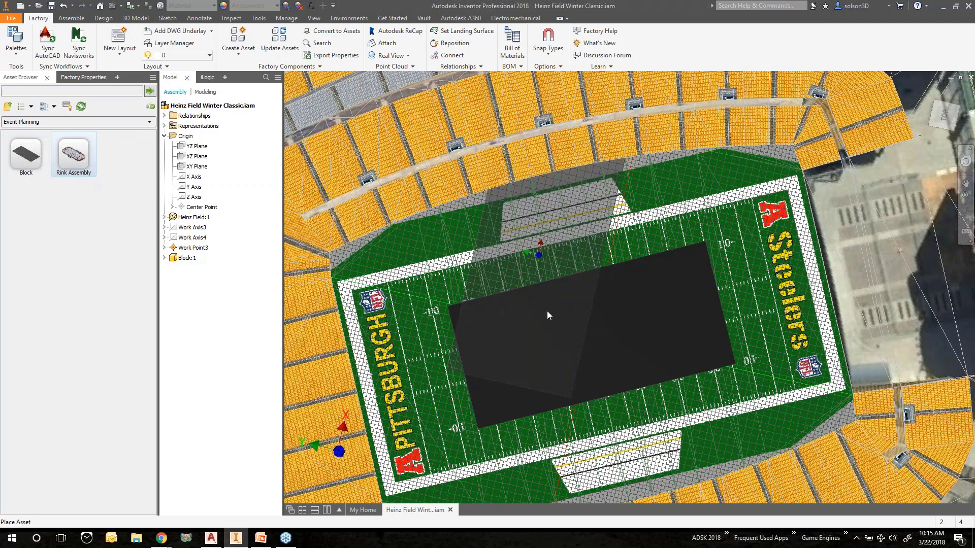
Place the Rink Assembly asset from Event Planning at the centre of the field over the block
double_click(66, 150)
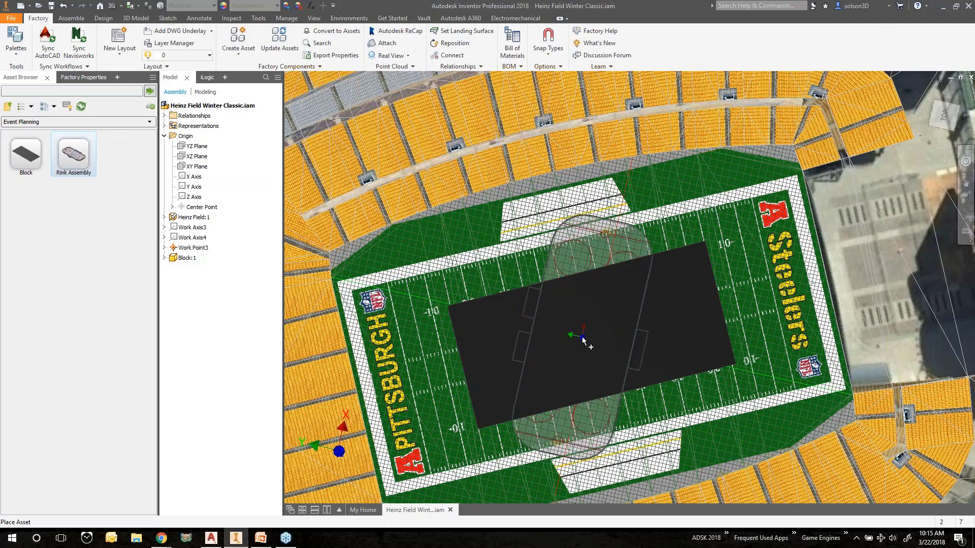
scroll(588, 338, "up", 3)
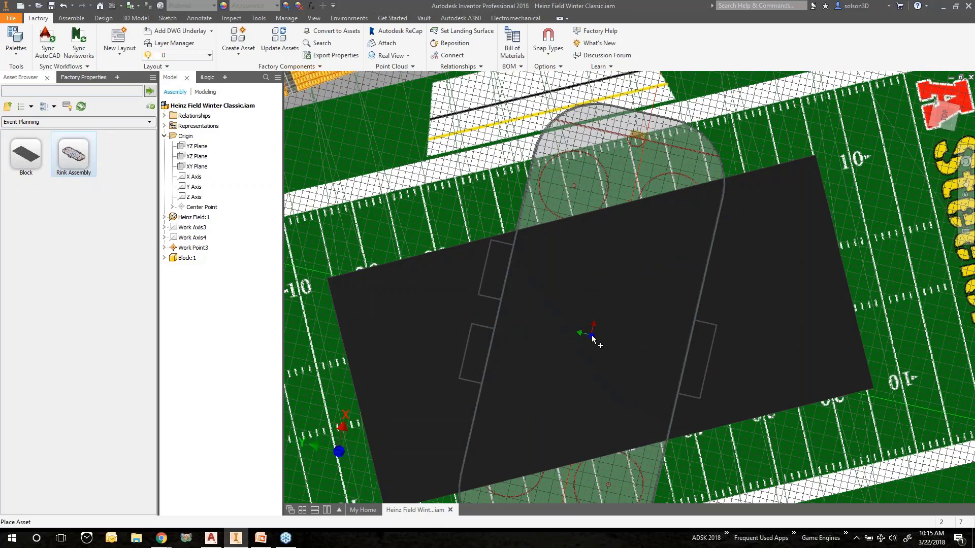
left_click(592, 337)
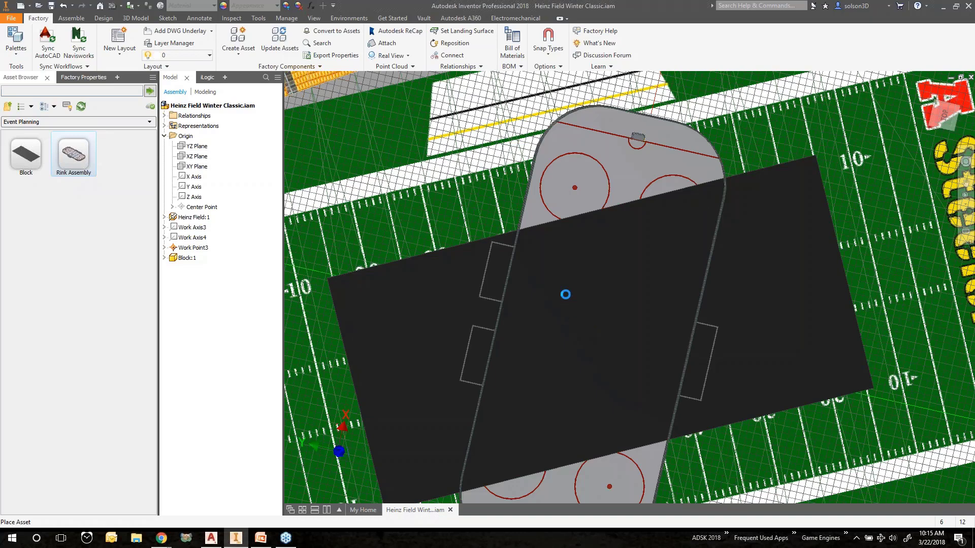
scroll(568, 294, "down", 1)
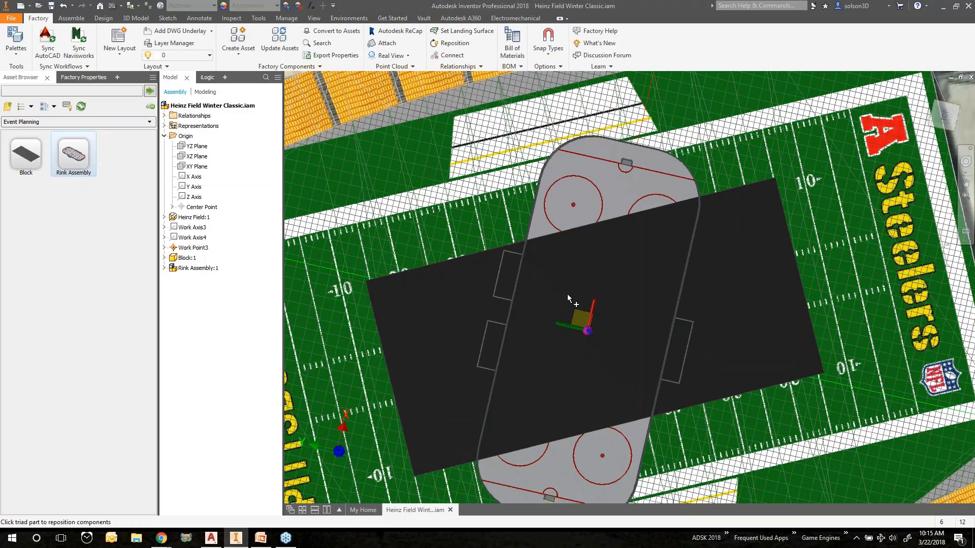
scroll(568, 294, "down", 4)
middle_click_drag(579, 314, 584, 318, "shift")
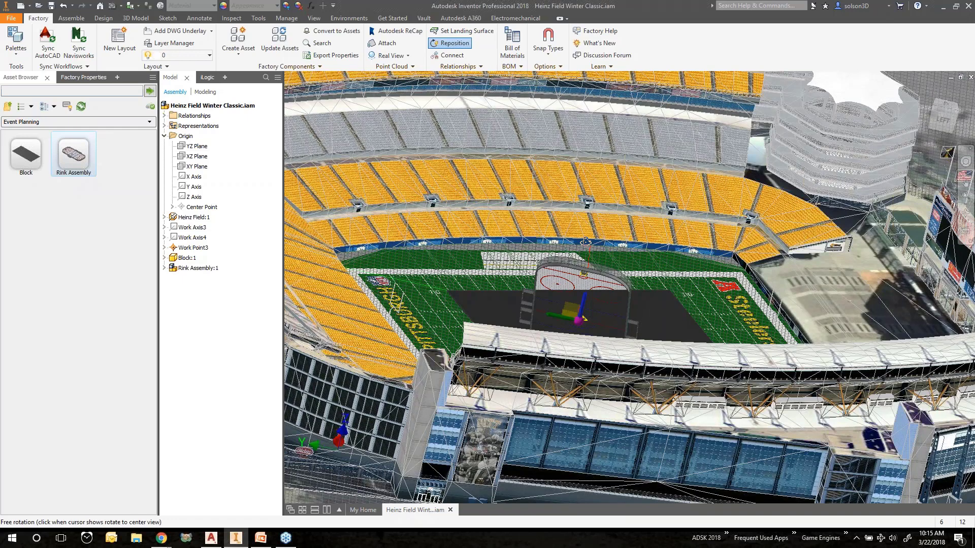
Raise the rink assembly 12 in along its vertical axis
middle_click_drag(586, 242, 581, 275, "shift")
scroll(571, 307, "up", 5)
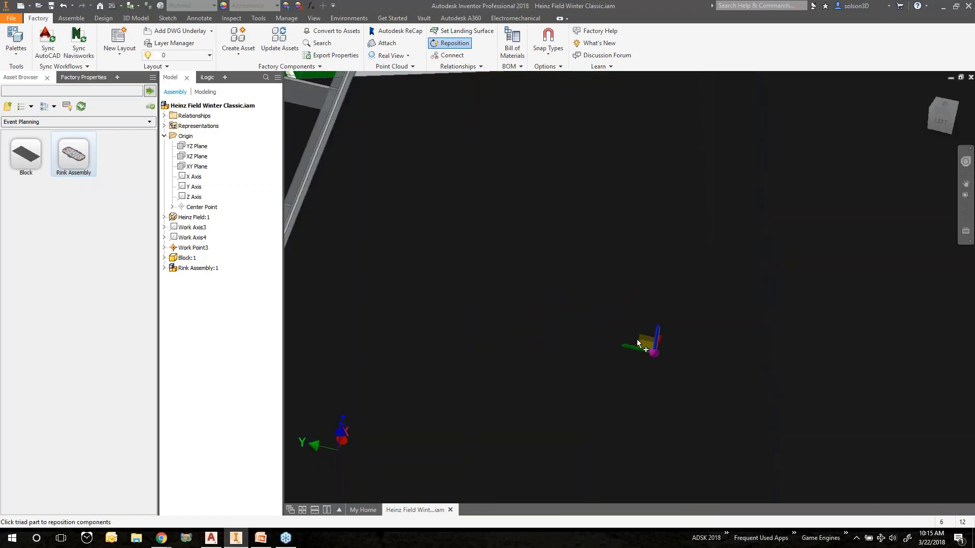
scroll(636, 339, "down", 5)
left_click(644, 336)
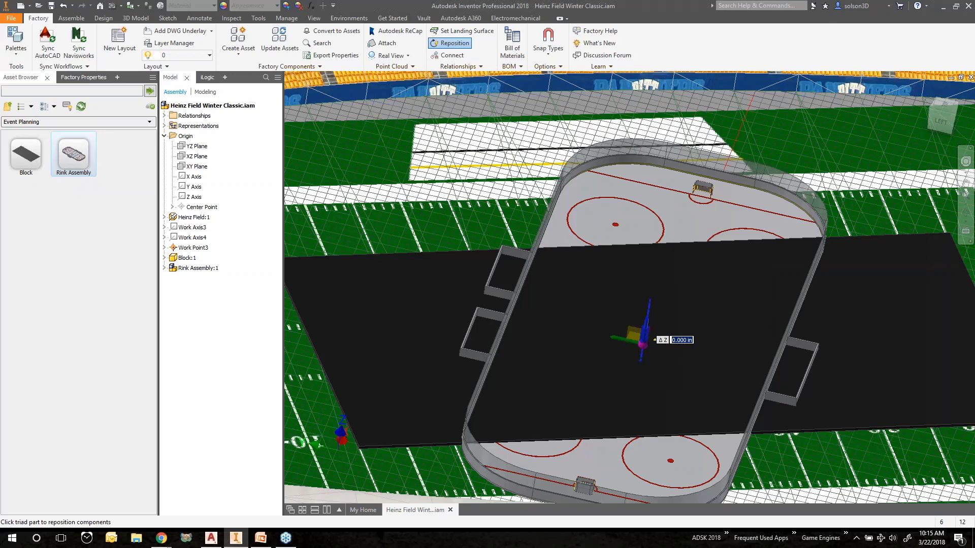
type("12")
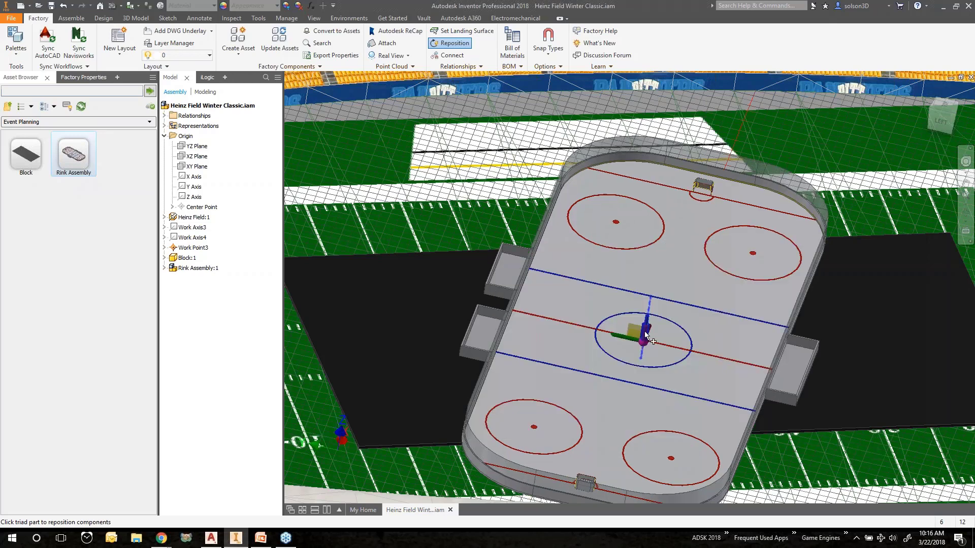
Rotate the rink assembly about its vertical axis to line up with the block, and finish the reposition
left_click_drag(648, 325, 764, 266)
left_click(945, 105)
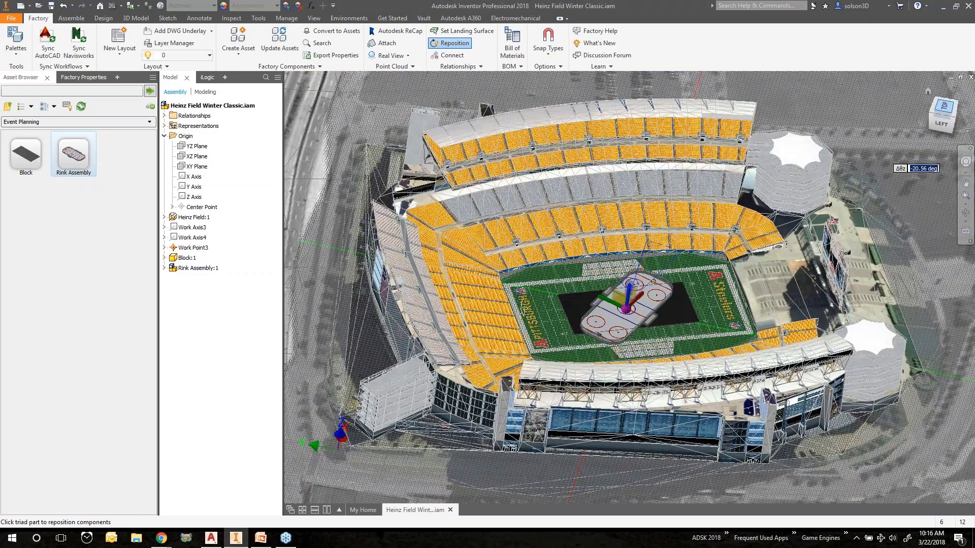
scroll(630, 300, "up", 5)
scroll(628, 301, "down", 4)
scroll(629, 304, "down", 3)
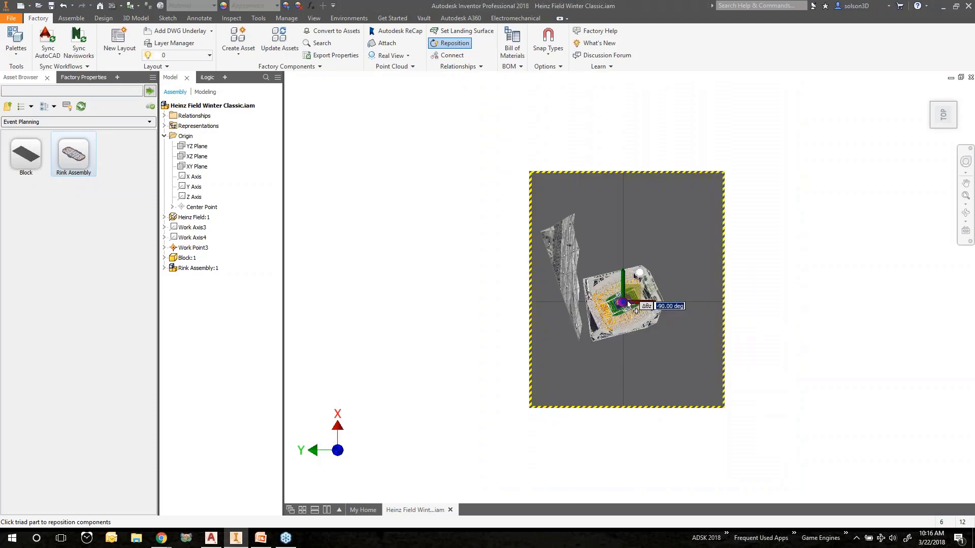
scroll(630, 305, "up", 5)
left_click_drag(631, 304, 623, 268)
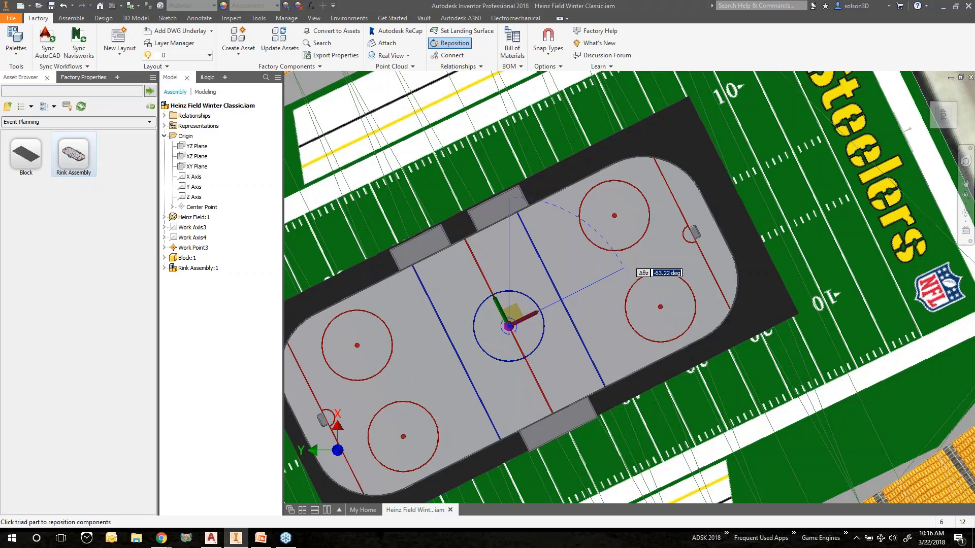
left_click_drag(624, 269, 624, 269)
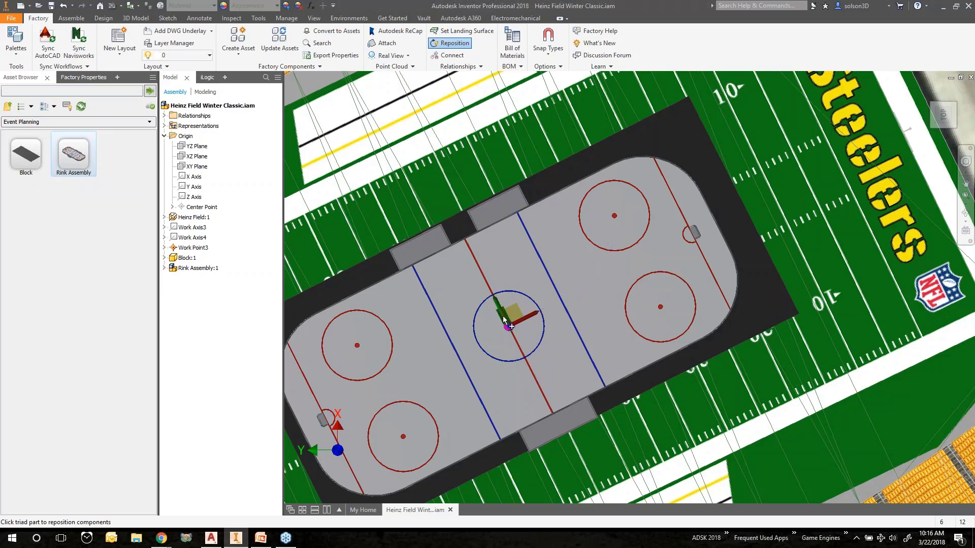
left_click_drag(503, 317, 506, 320)
right_click(528, 136)
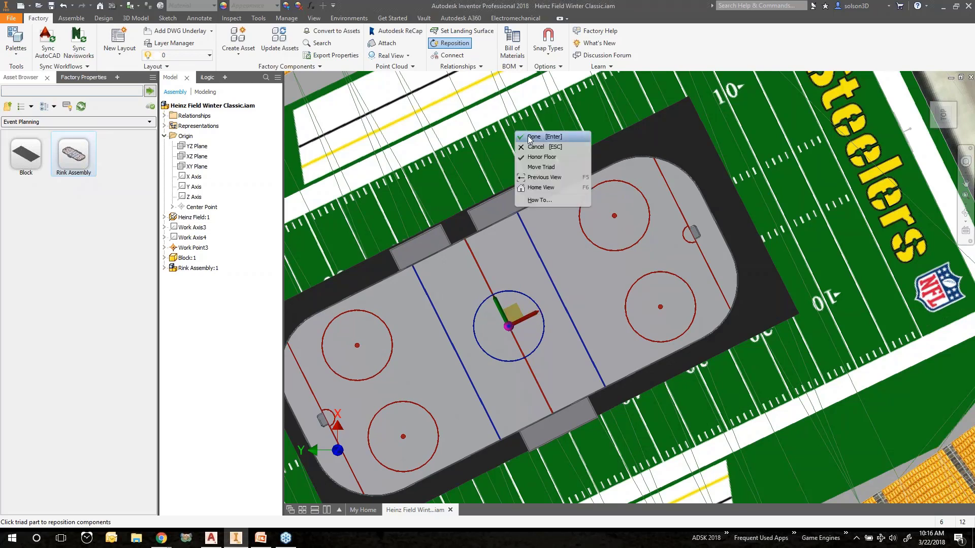
left_click(533, 136)
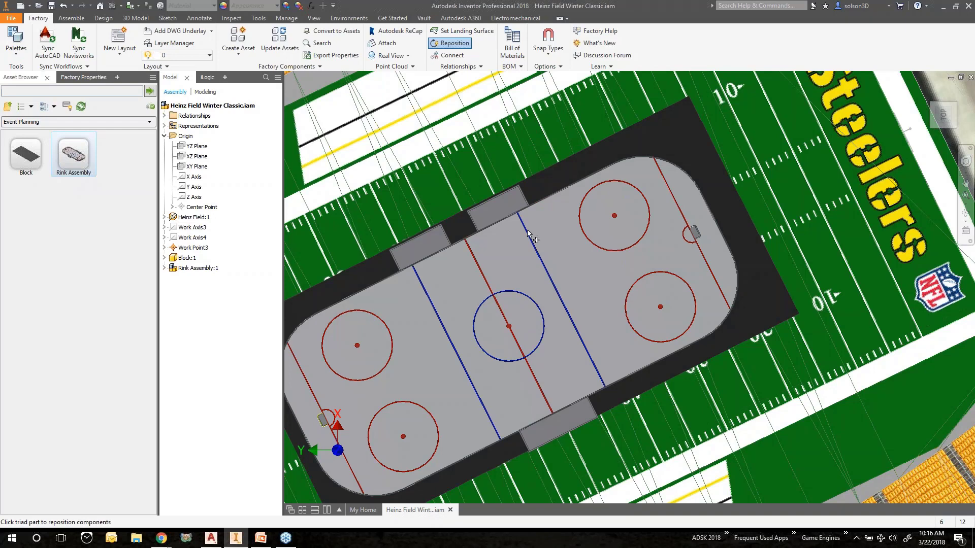
left_click(530, 269)
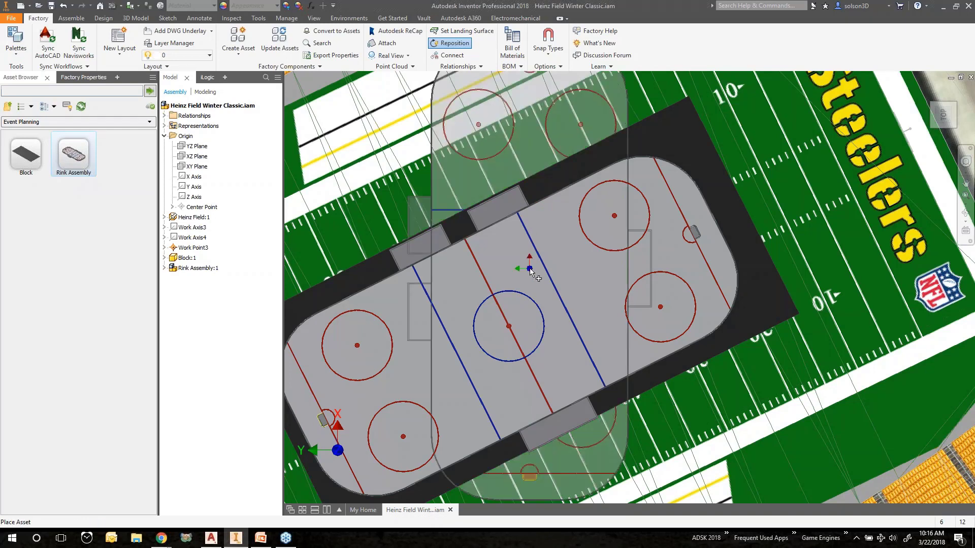
scroll(529, 270, "down", 5)
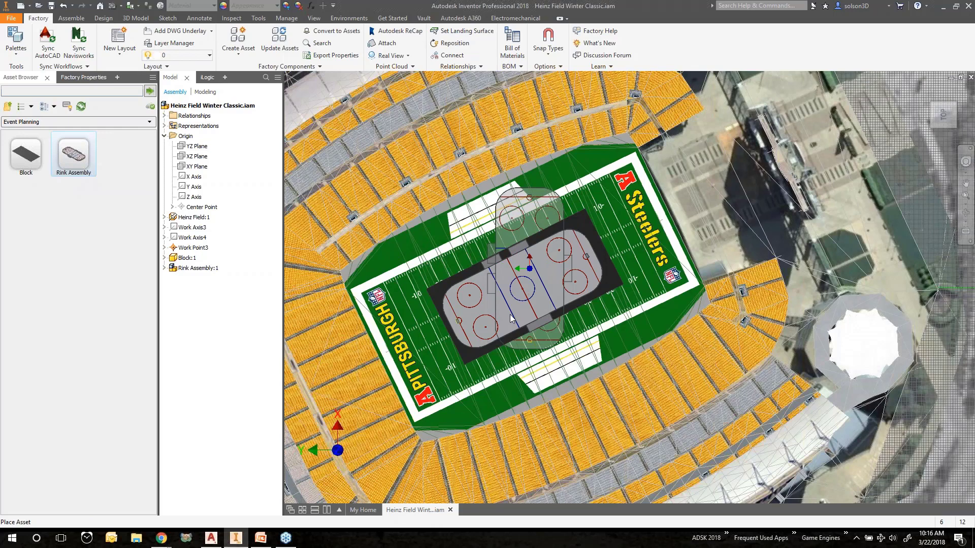
key("Escape")
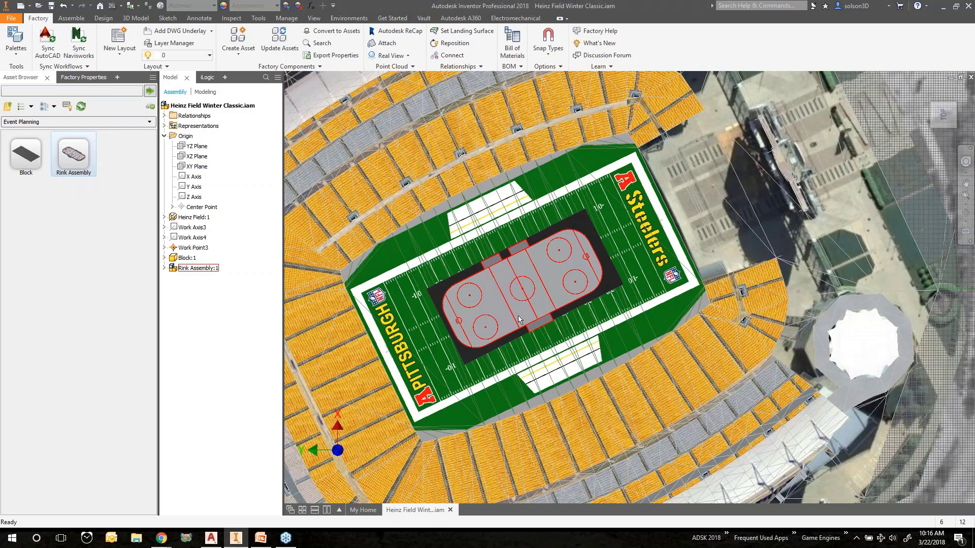
Save the Heinz Field Winter Classic assembly
scroll(531, 320, "down", 3)
middle_click_drag(531, 323, 633, 374, "shift")
scroll(522, 282, "up", 5)
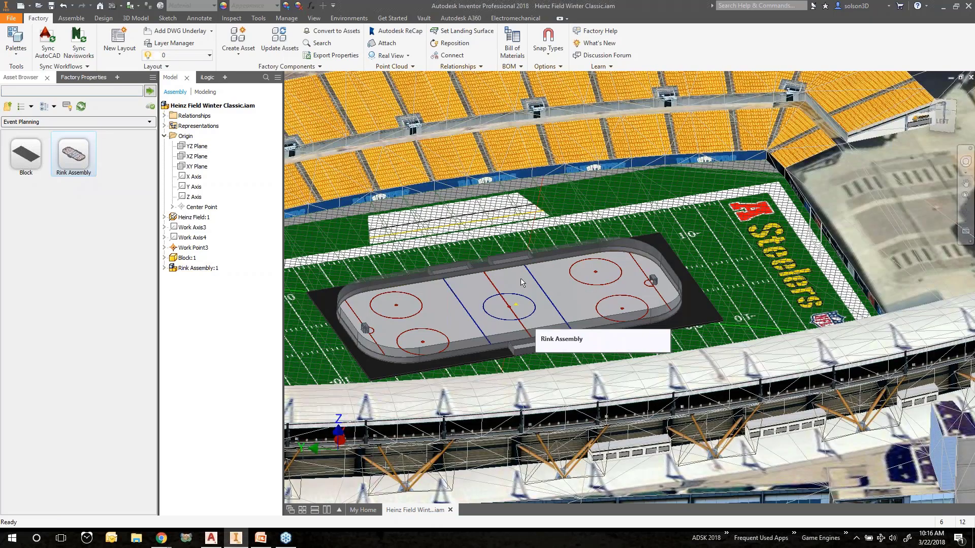
middle_click_drag(521, 282, 556, 285, "shift")
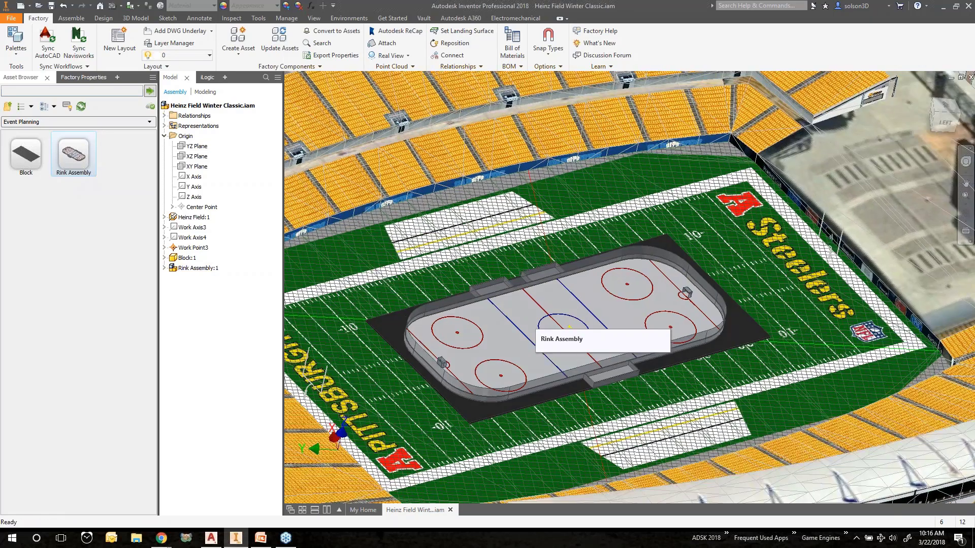
mouse_move(569, 327)
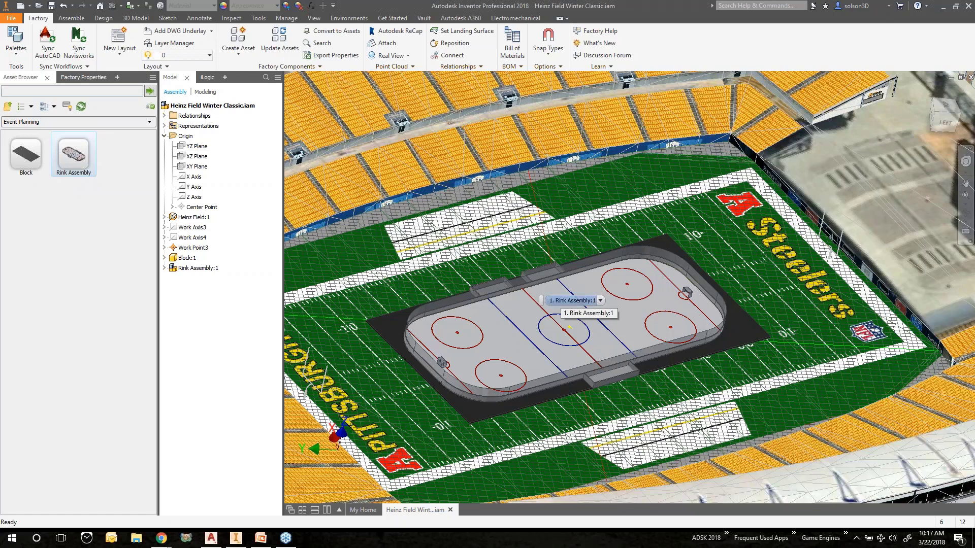
left_click(52, 6)
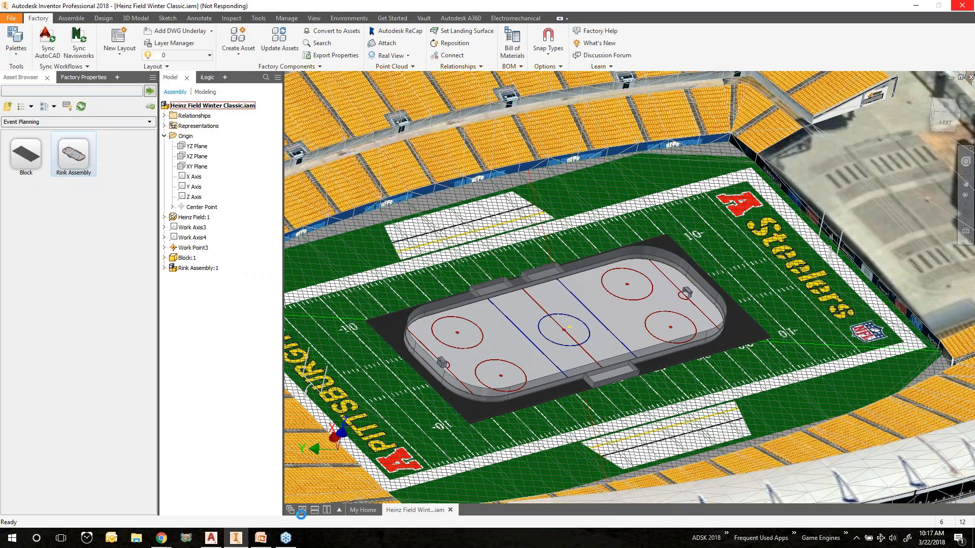
Switch to AutoCAD Architecture and open the Retail Floor Plan drawing from the recent documents
left_click(215, 539)
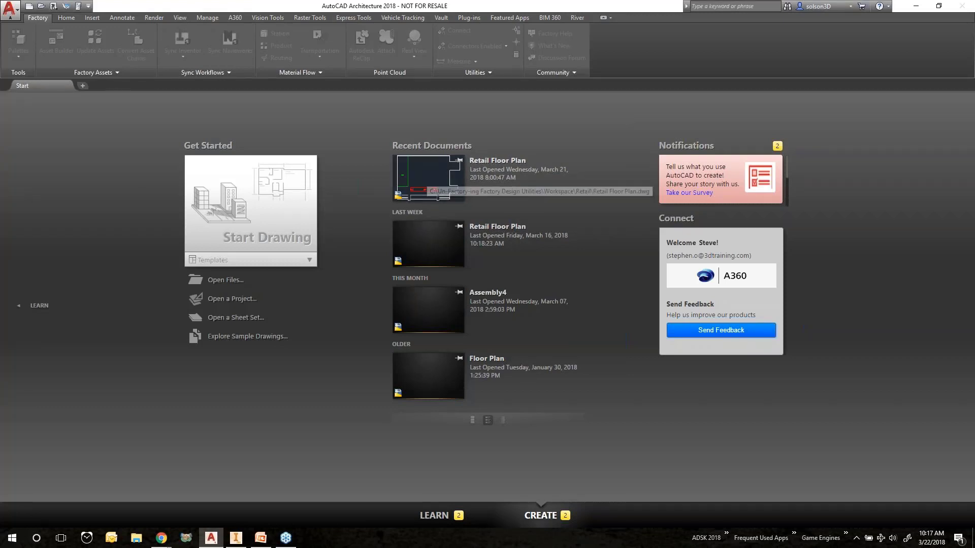
left_click(428, 184)
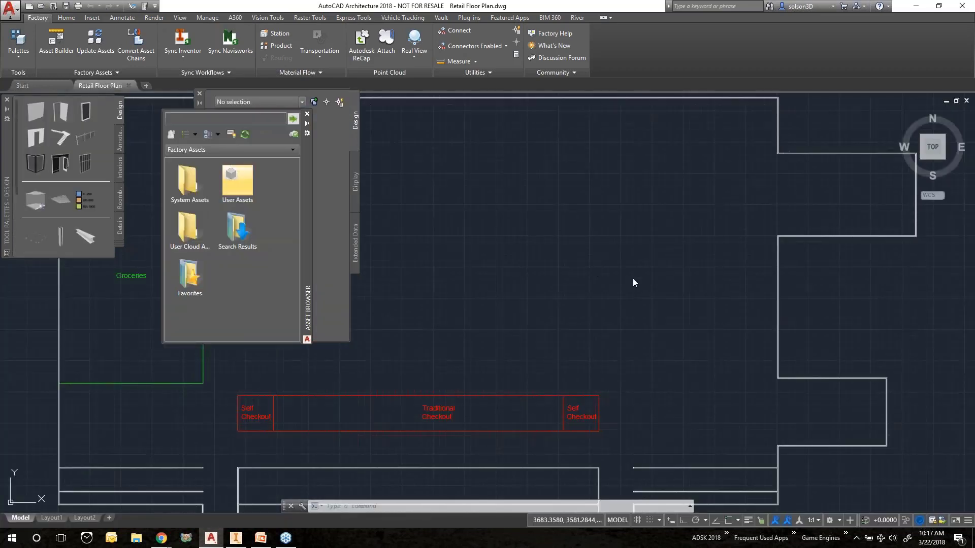
Pan and zoom around the Retail Floor Plan to examine the store outline and checkout areas
scroll(627, 276, "up", 2)
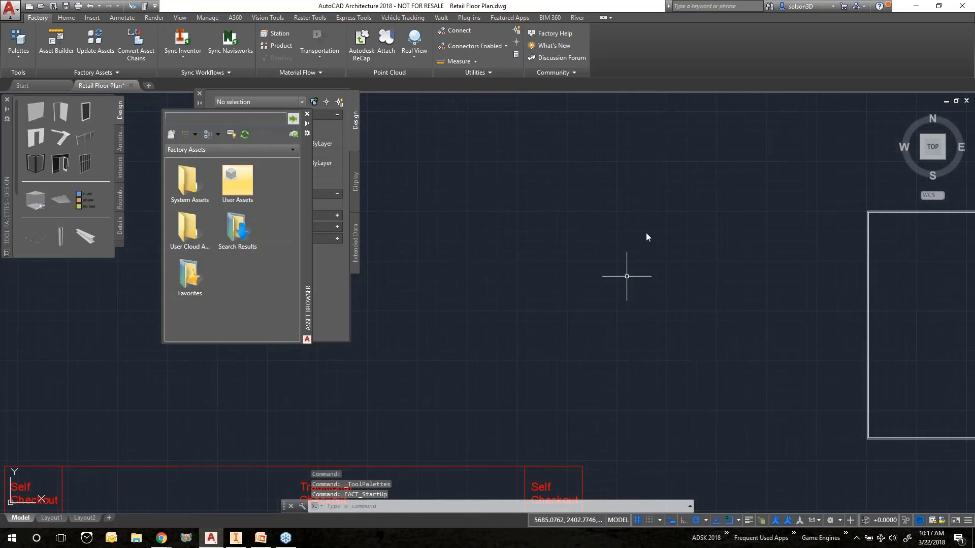
scroll(640, 238, "down", 4)
middle_click_drag(549, 264, 655, 248)
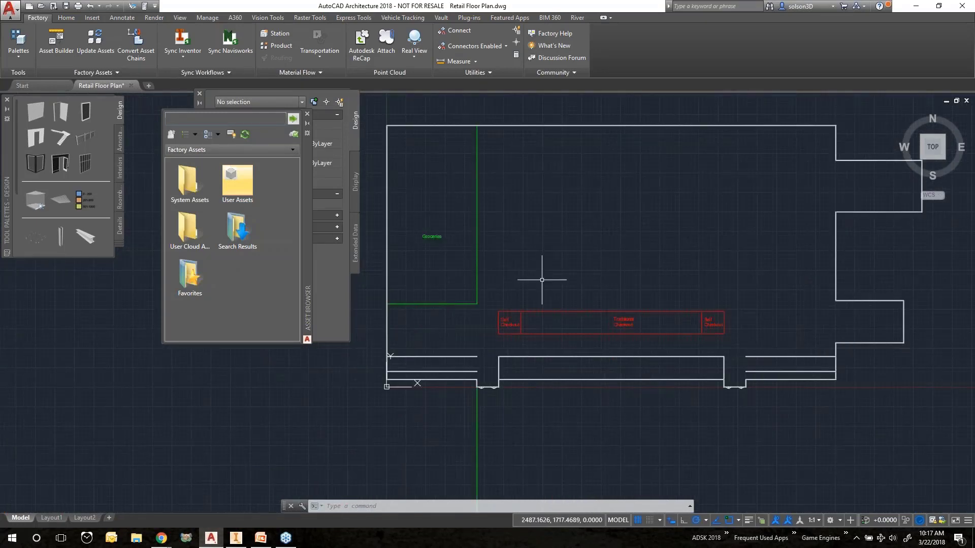
scroll(599, 286, "up", 2)
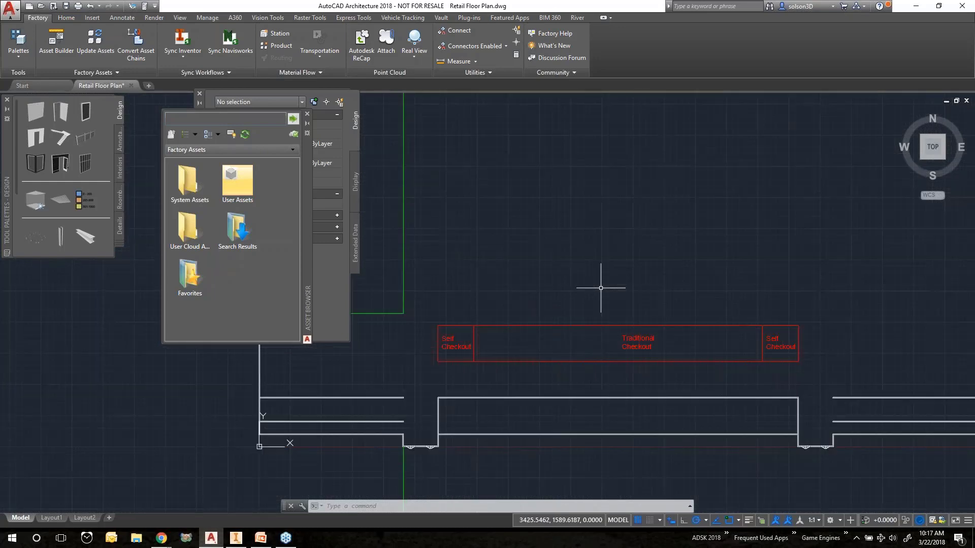
scroll(601, 283, "down", 2)
middle_click_drag(619, 235, 624, 261)
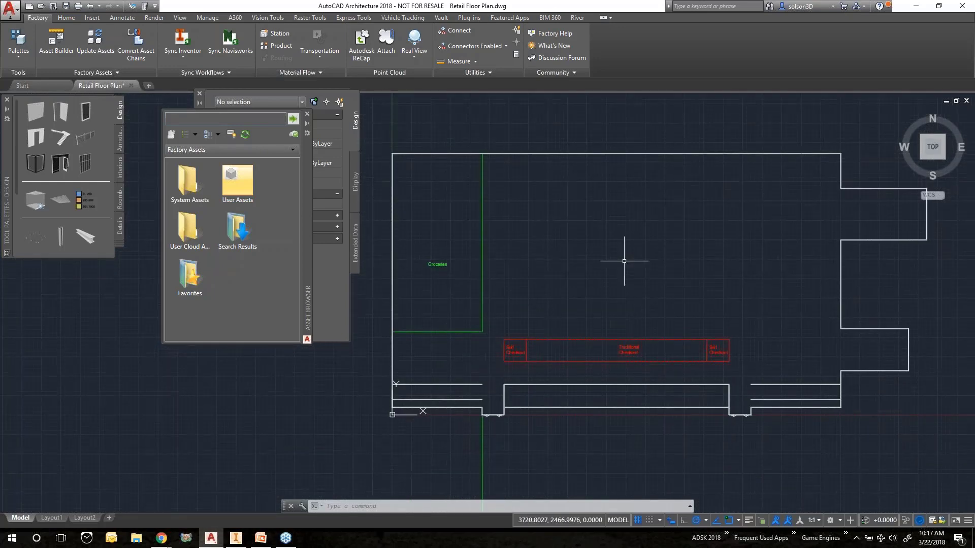
scroll(456, 468, "up", 4)
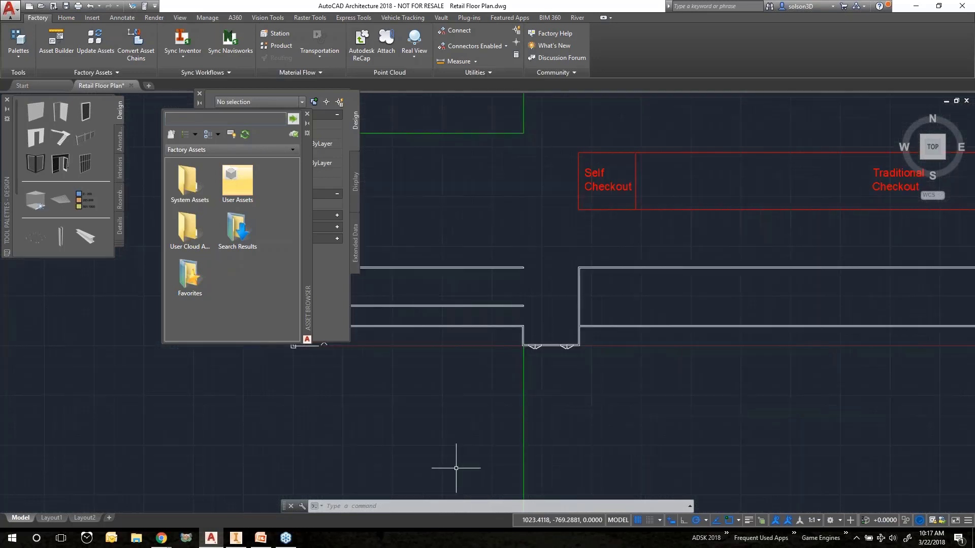
scroll(456, 469, "up", 2)
middle_click_drag(809, 213, 534, 438)
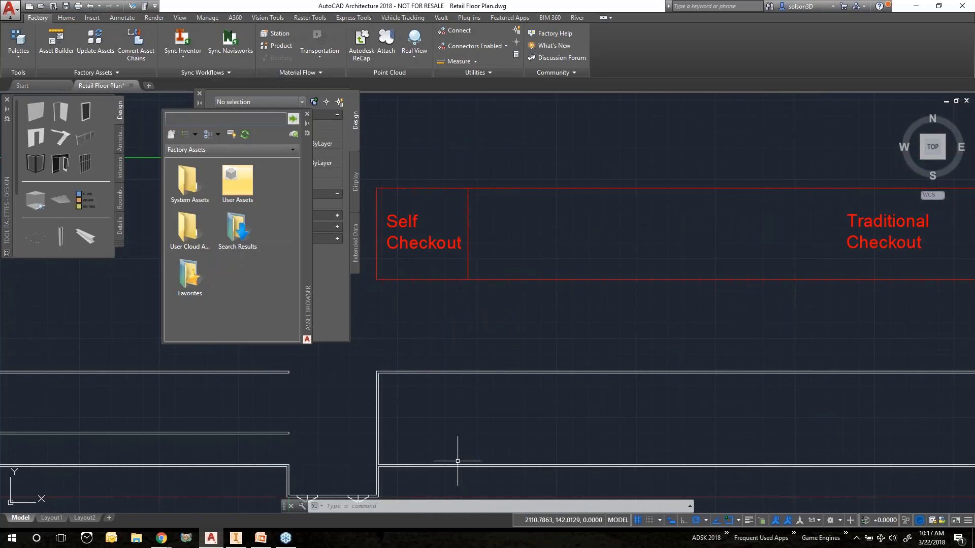
middle_click_drag(334, 467, 511, 308)
scroll(510, 308, "up", 2)
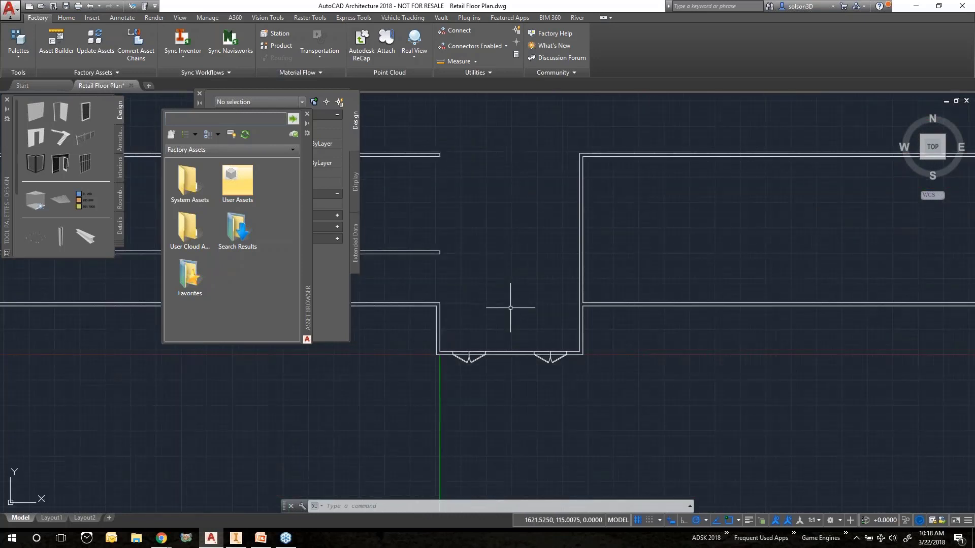
scroll(511, 307, "down", 2)
middle_click_drag(559, 109, 545, 254)
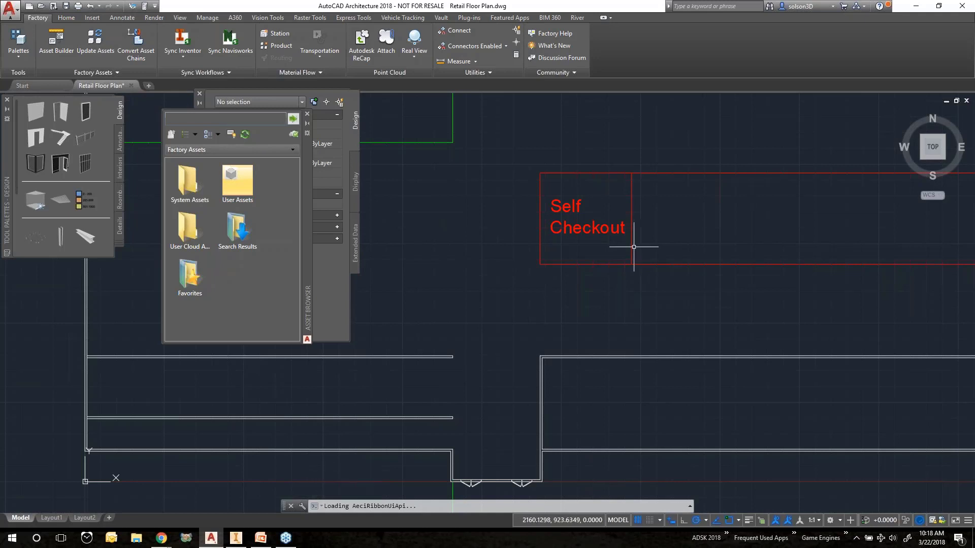
Close the Retail Floor Plan drawing without saving changes
left_click(131, 85)
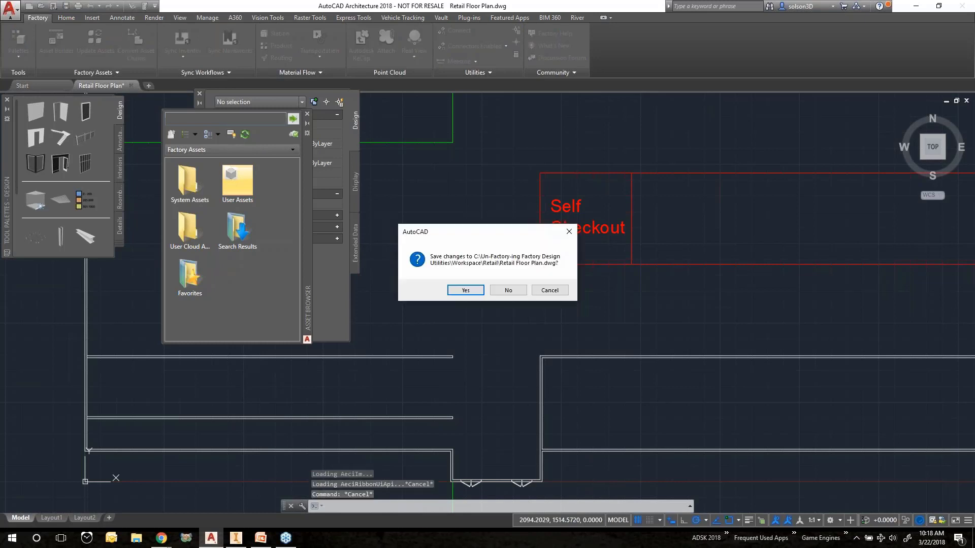
left_click(508, 290)
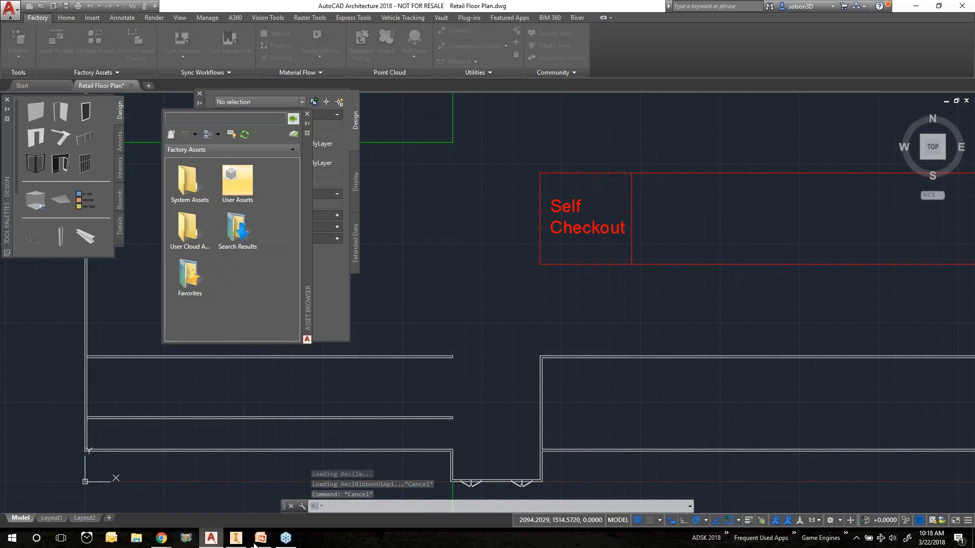
Switch back to Inventor and close the Heinz Field Winter Classic assembly
mouse_move(232, 546)
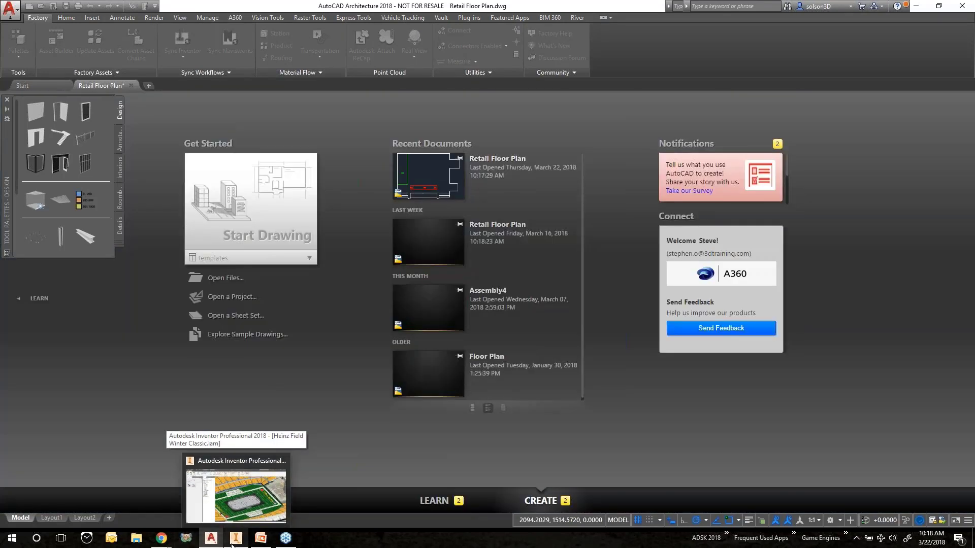
left_click(232, 546)
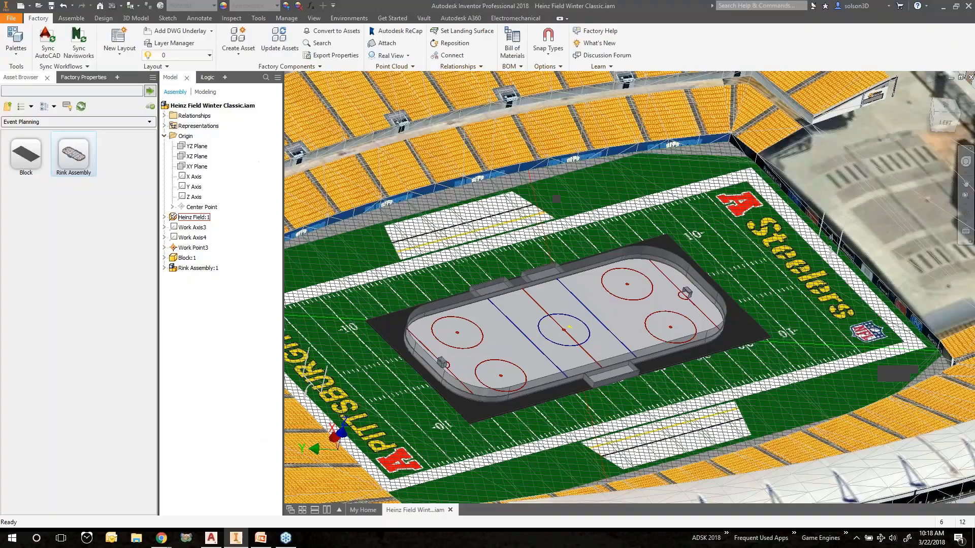
left_click(450, 510)
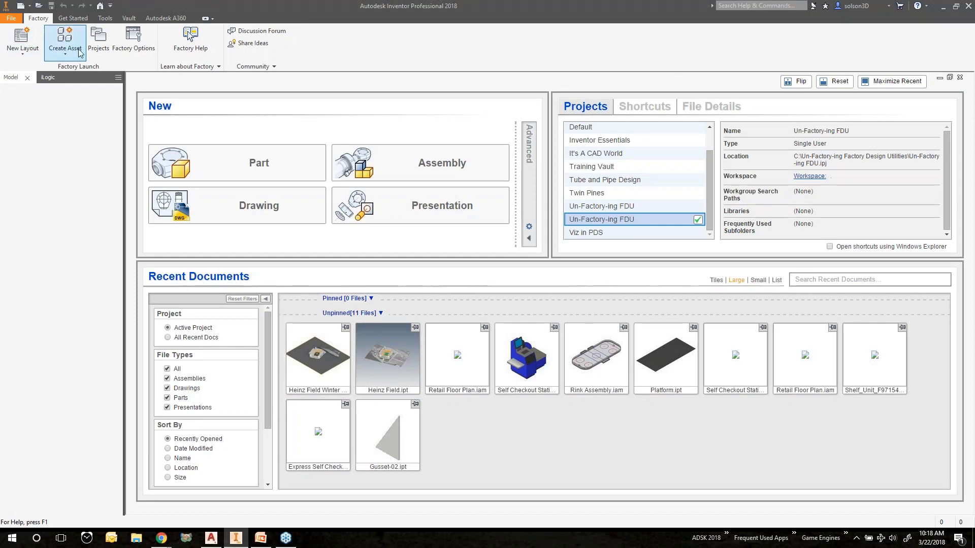
Start a new factory layout from DWG using Retail Floor Plan.dwg in the Workspace Retail folder
left_click(21, 55)
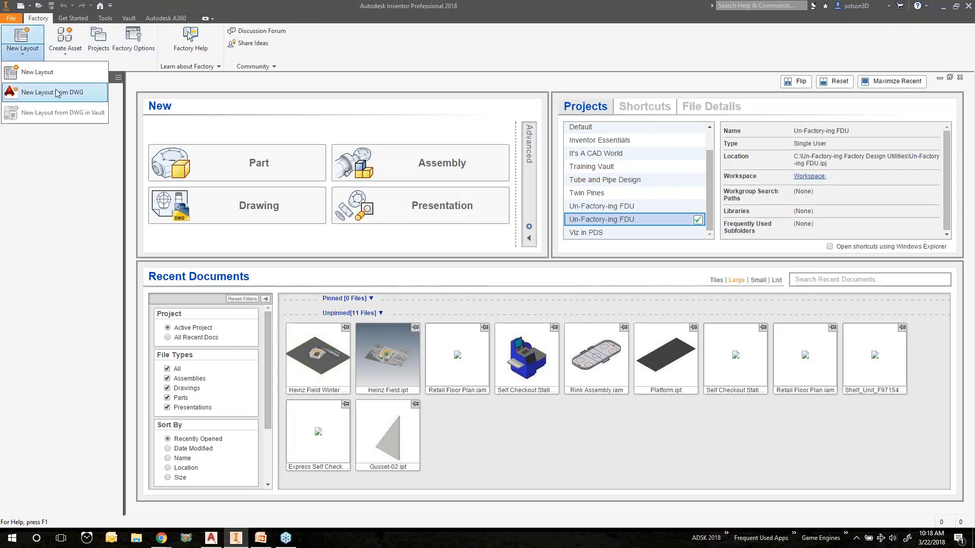
left_click(87, 93)
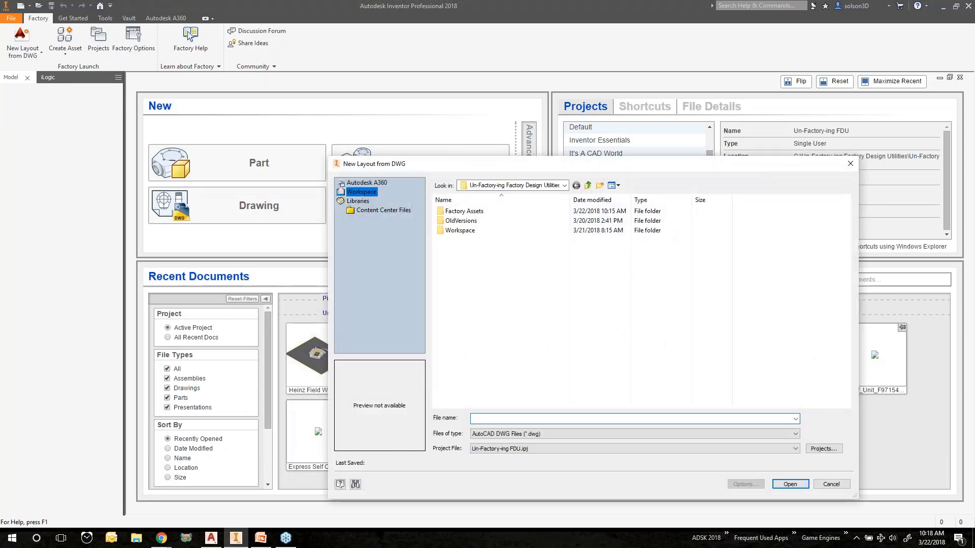
double_click(468, 232)
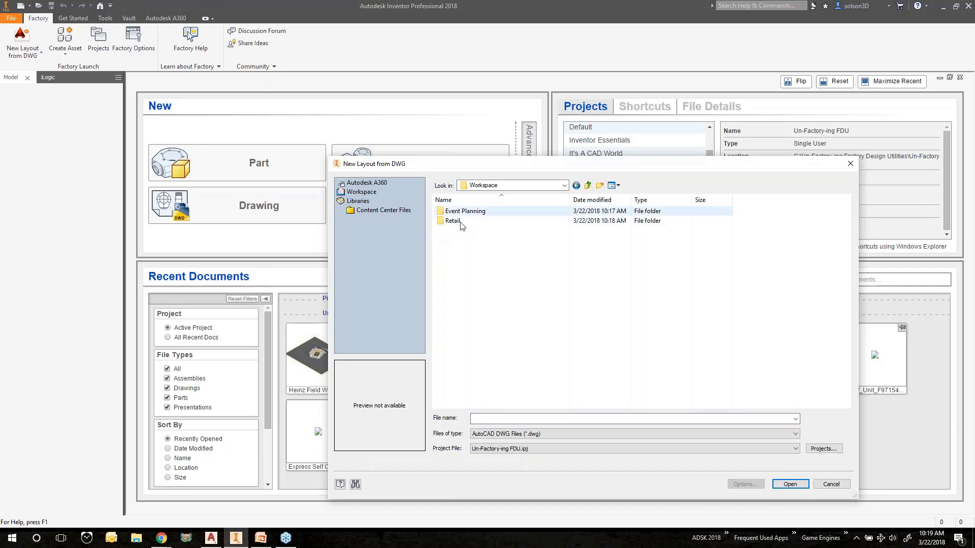
double_click(461, 224)
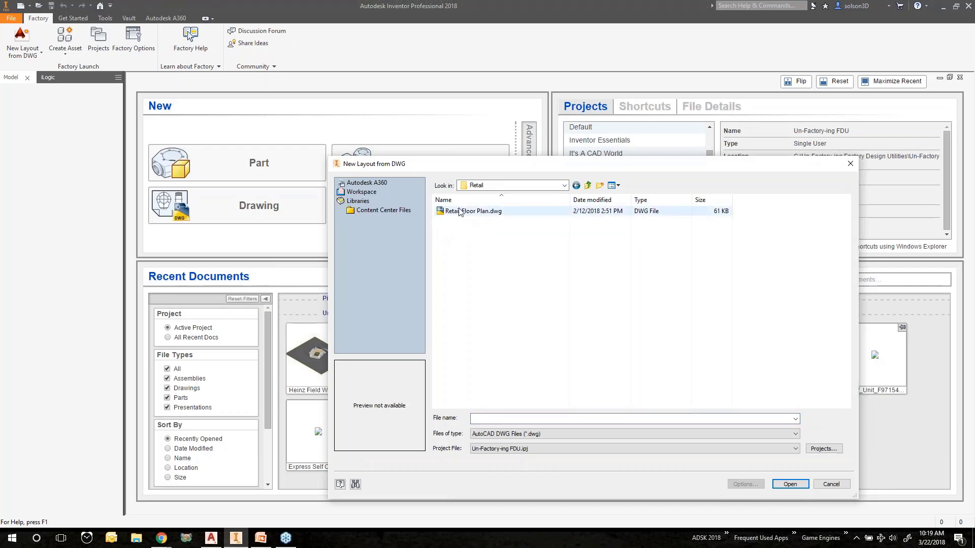
left_click(459, 211)
left_click(791, 484)
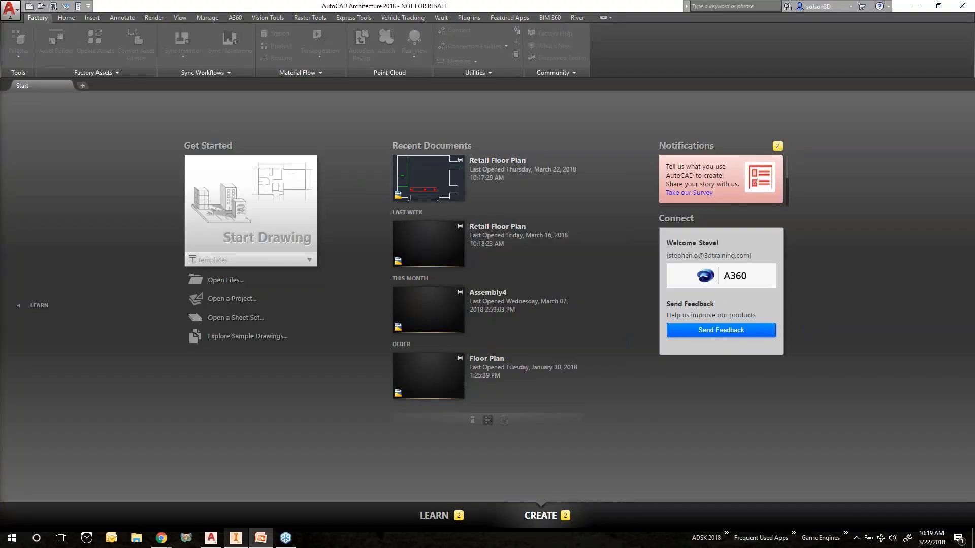
Switch back to Inventor and pan and zoom over the new layout to examine the self-checkout area
left_click(241, 543)
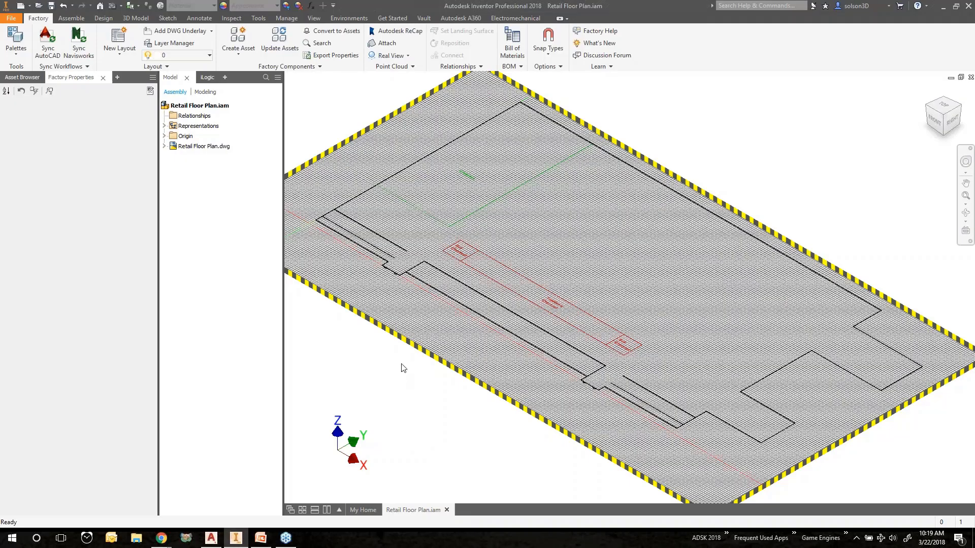
middle_click_drag(557, 218, 560, 220)
scroll(502, 263, "down", 5)
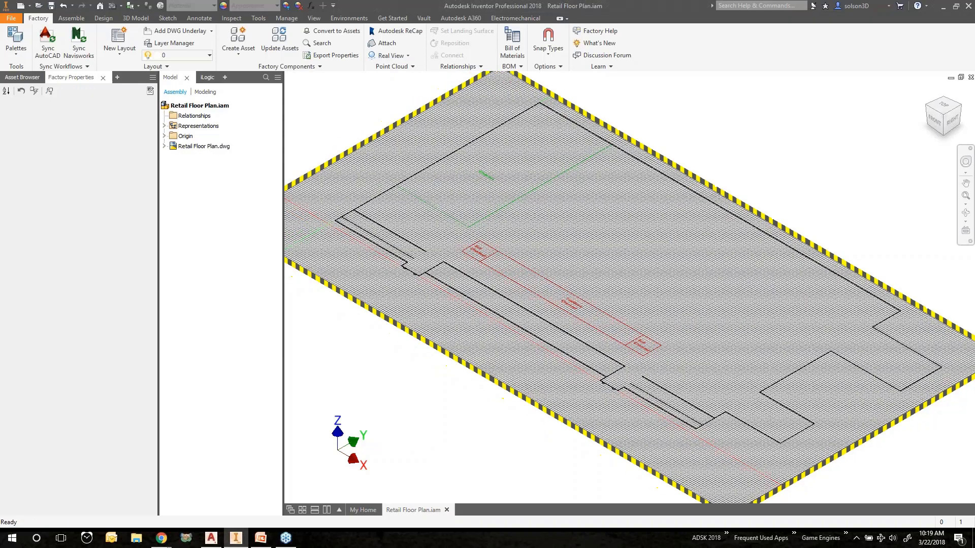
scroll(501, 263, "up", 7)
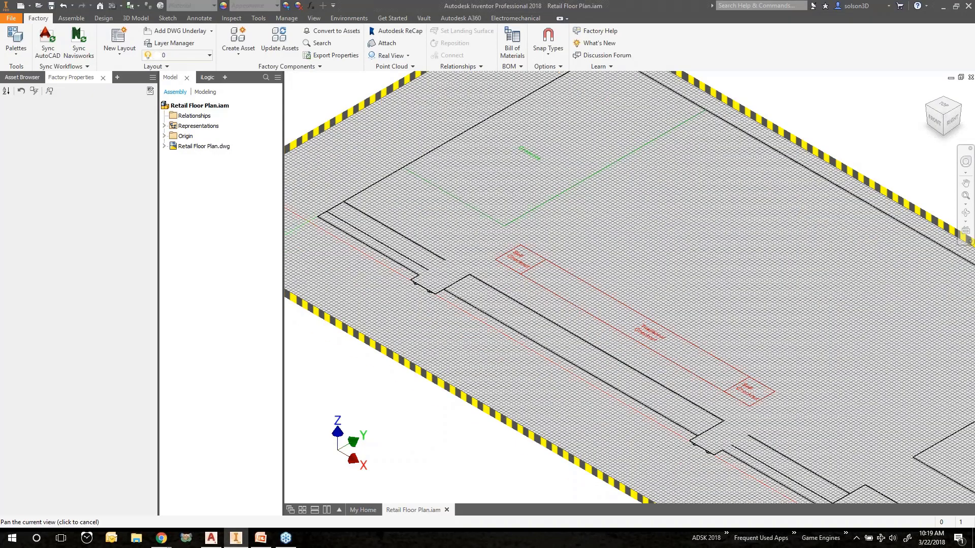
scroll(444, 285, "up", 3)
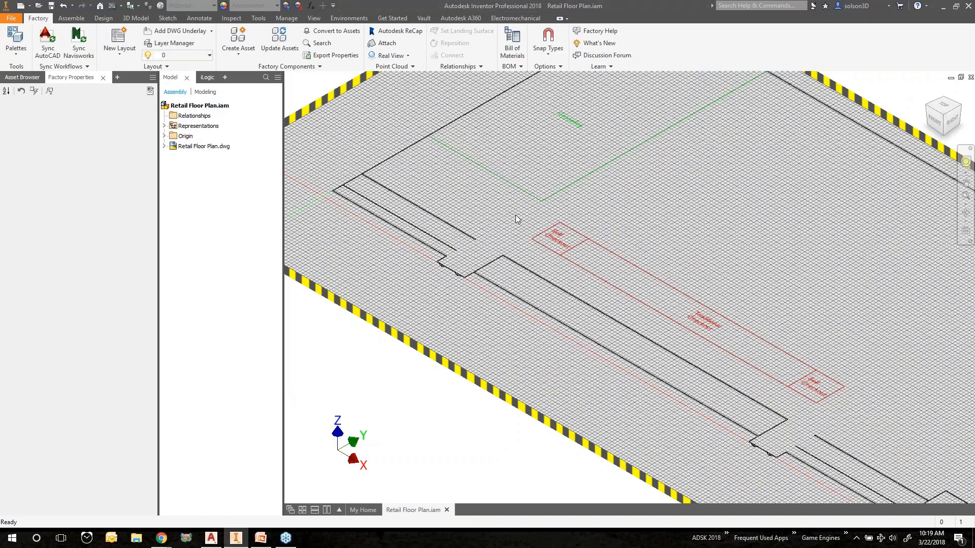
middle_click_drag(516, 214, 513, 237)
Browse the Asset Browser's user and system asset folders and open the Safety Equipment category
left_click(29, 78)
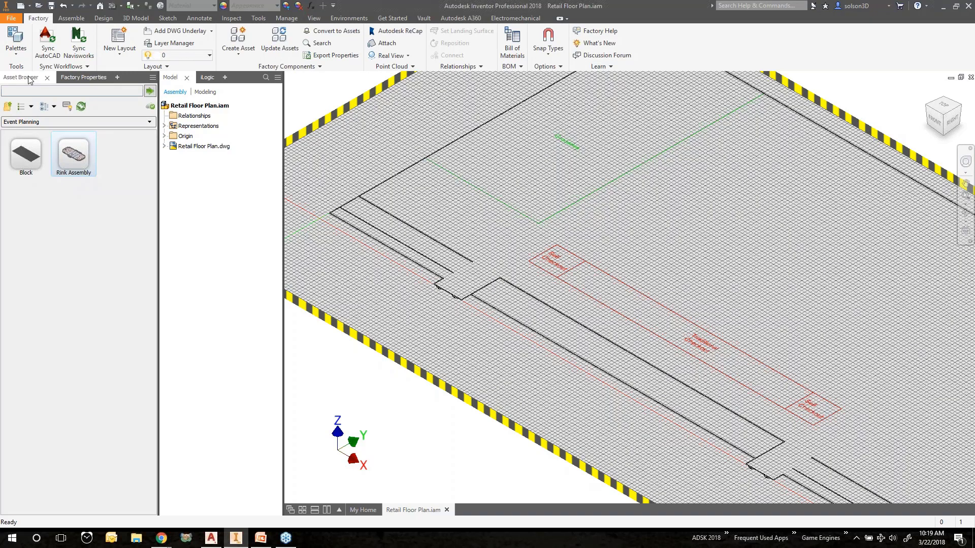
left_click(7, 108)
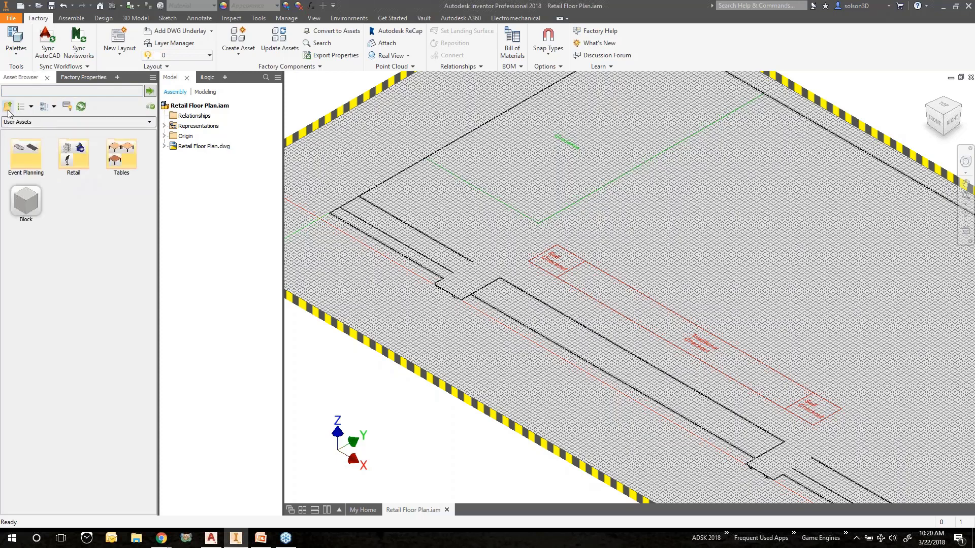
double_click(71, 160)
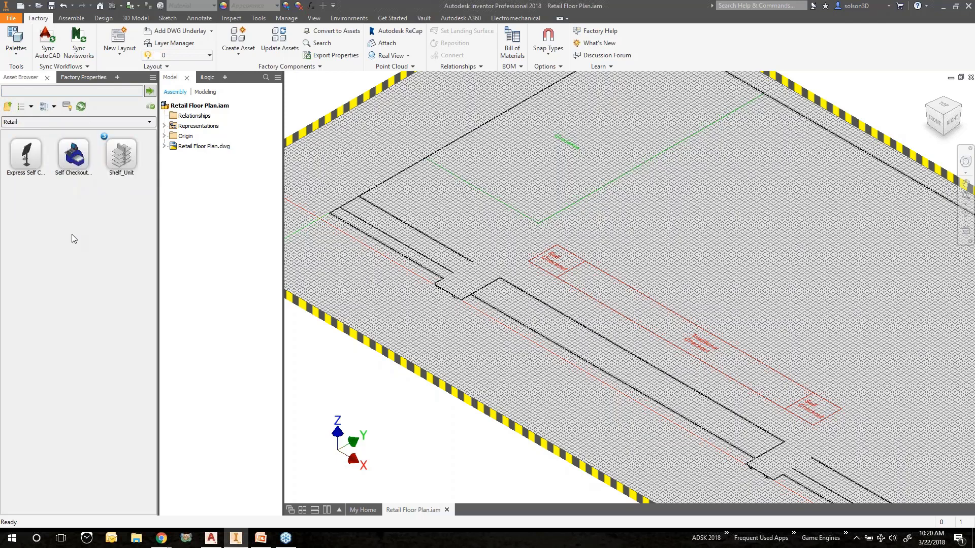
left_click(7, 107)
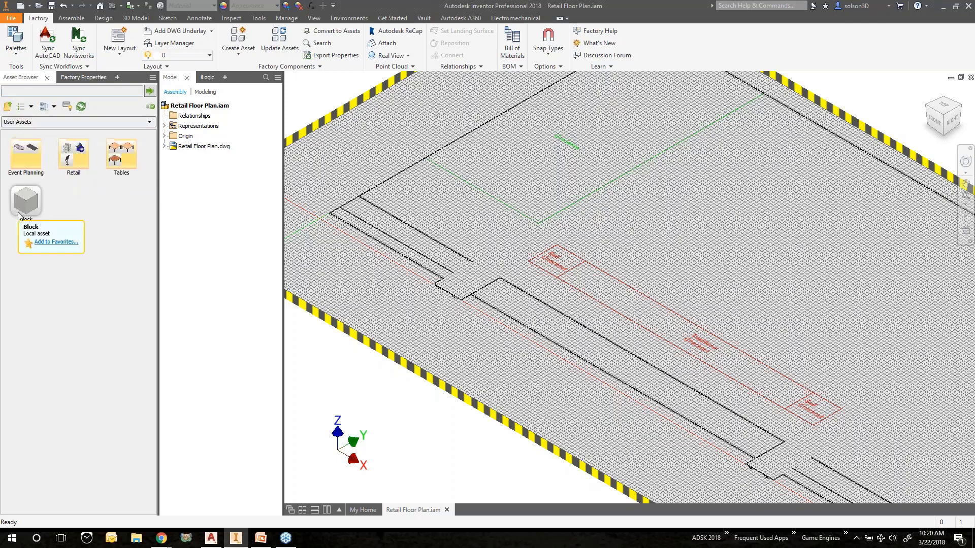
left_click(8, 107)
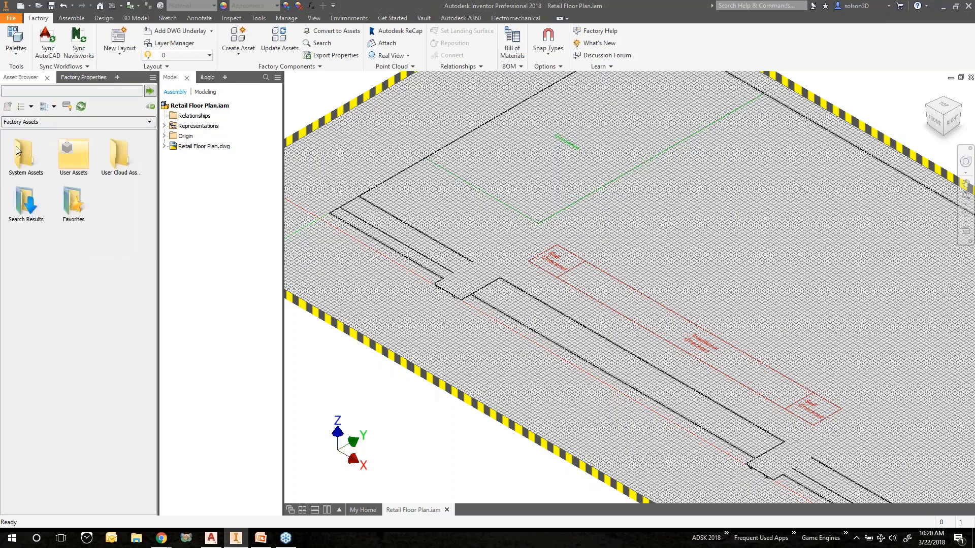
double_click(23, 151)
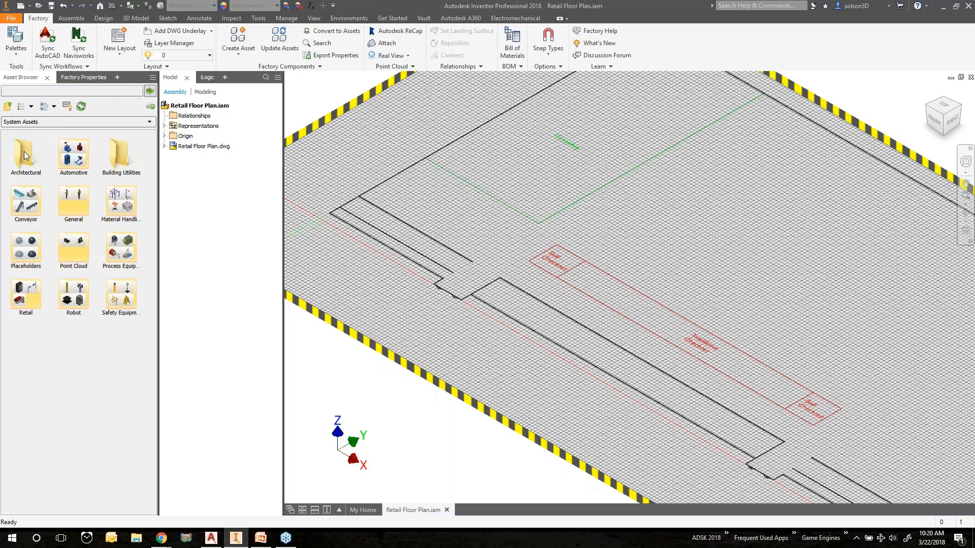
left_click(126, 298)
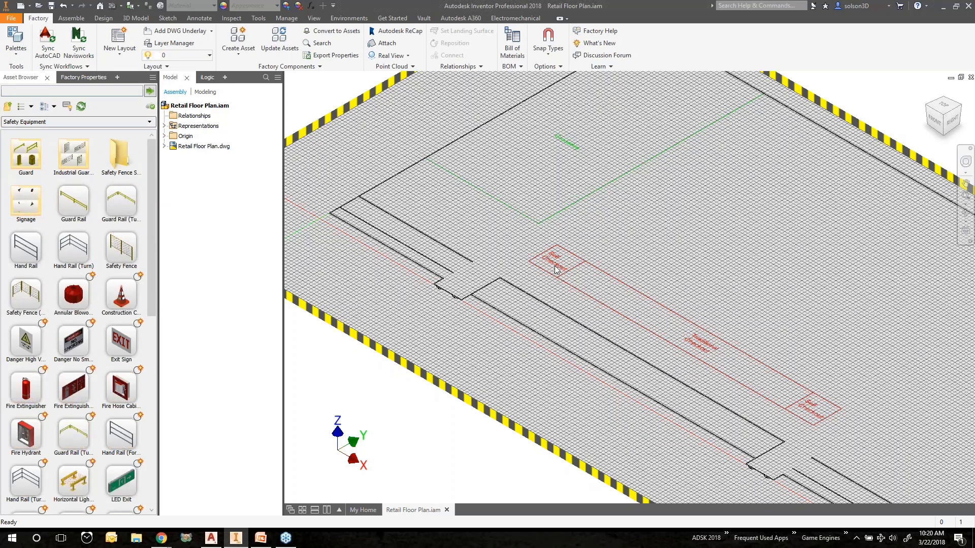
Place a Guard Rail (Turn) asset near the corner of the Self Checkout area
scroll(556, 272, "down", 5)
scroll(556, 270, "up", 8)
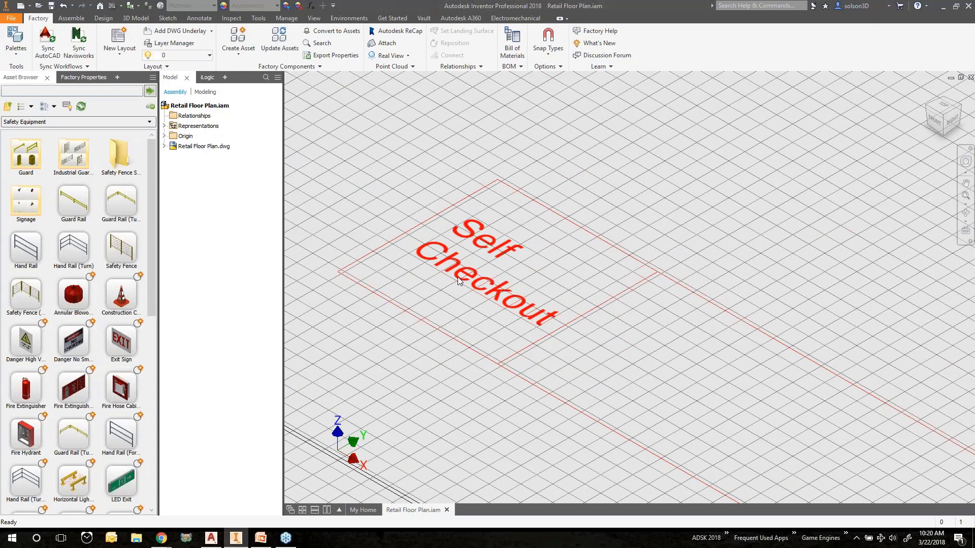
middle_click_drag(488, 219, 497, 204)
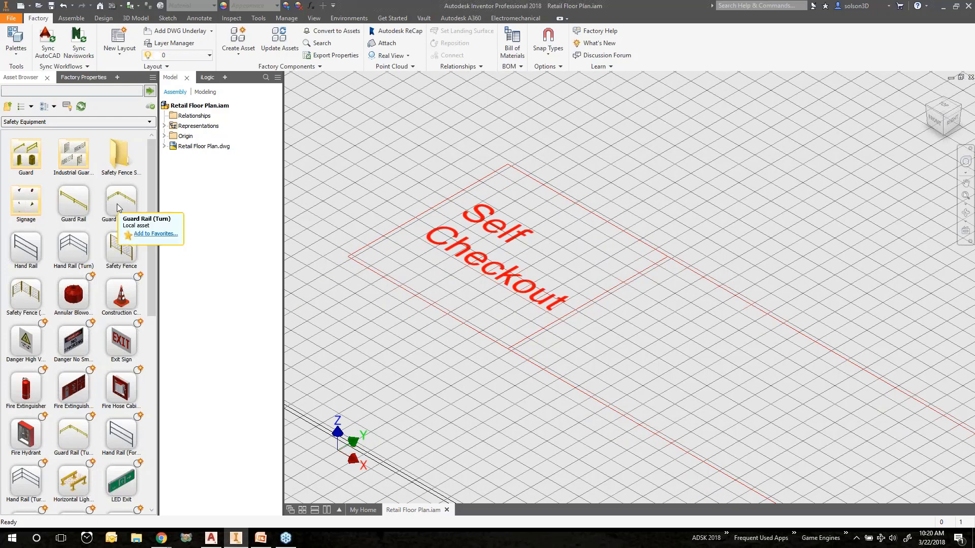
left_click_drag(117, 207, 348, 195)
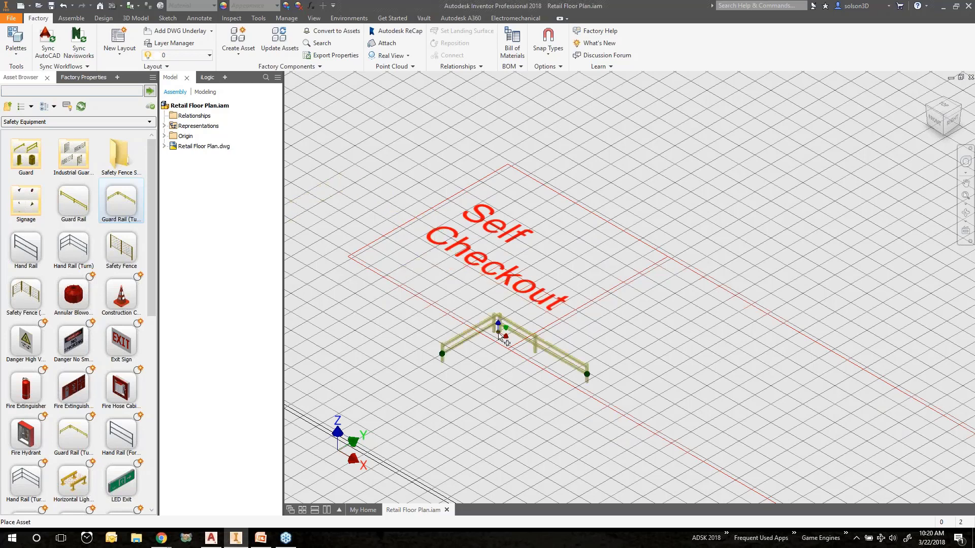
scroll(497, 339, "down", 5)
scroll(498, 339, "up", 6)
scroll(500, 340, "up", 4)
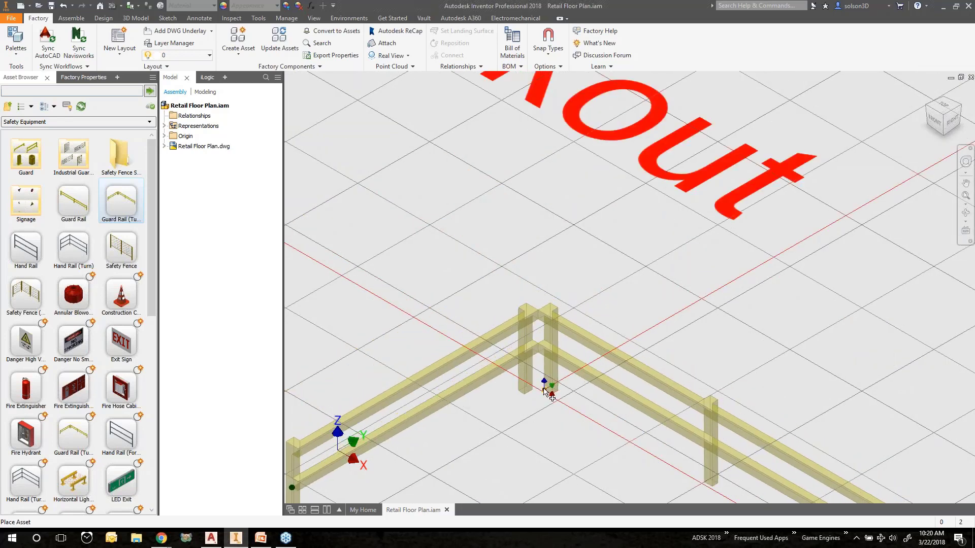
left_click(545, 391)
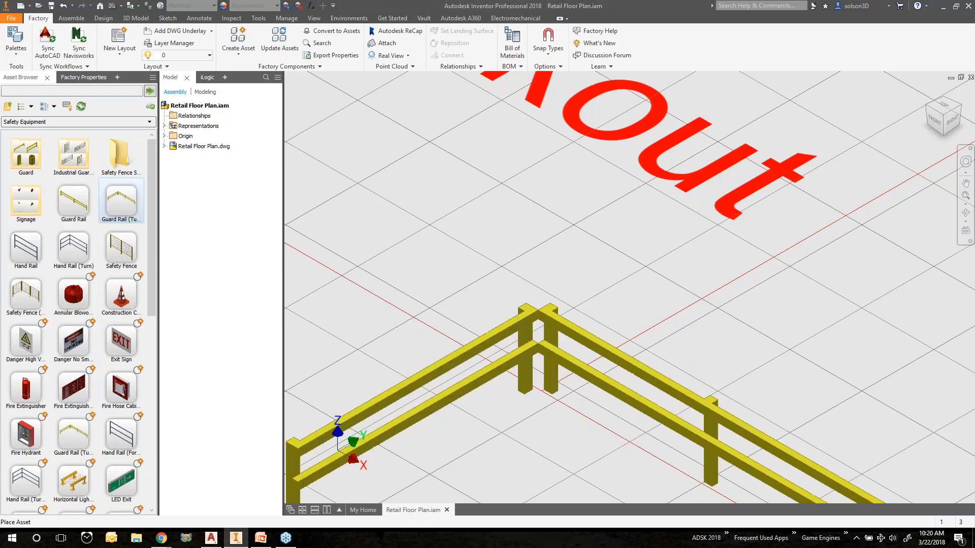
Reposition the guard rail by rotating it 180 degrees and finish placing assets
scroll(455, 254, "down", 6)
left_click(455, 255)
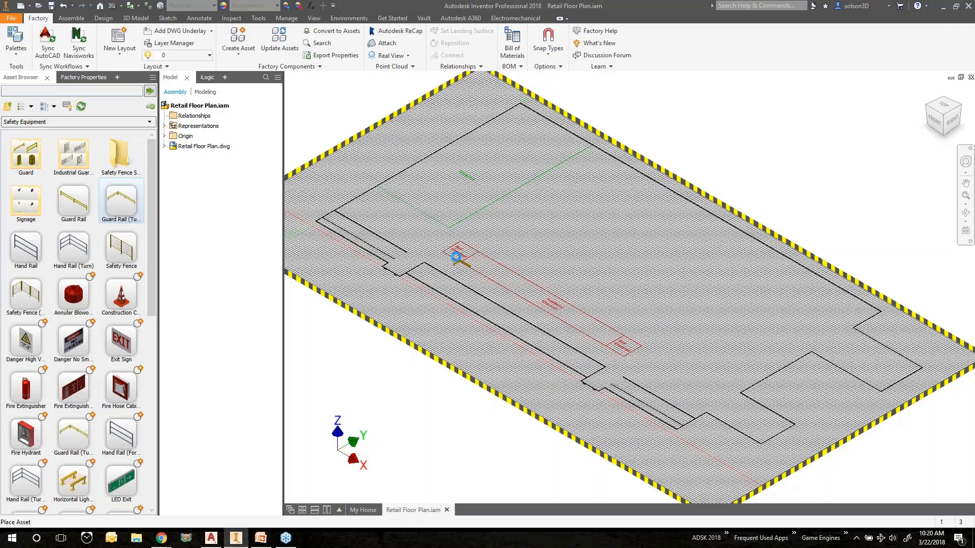
scroll(455, 257, "up", 8)
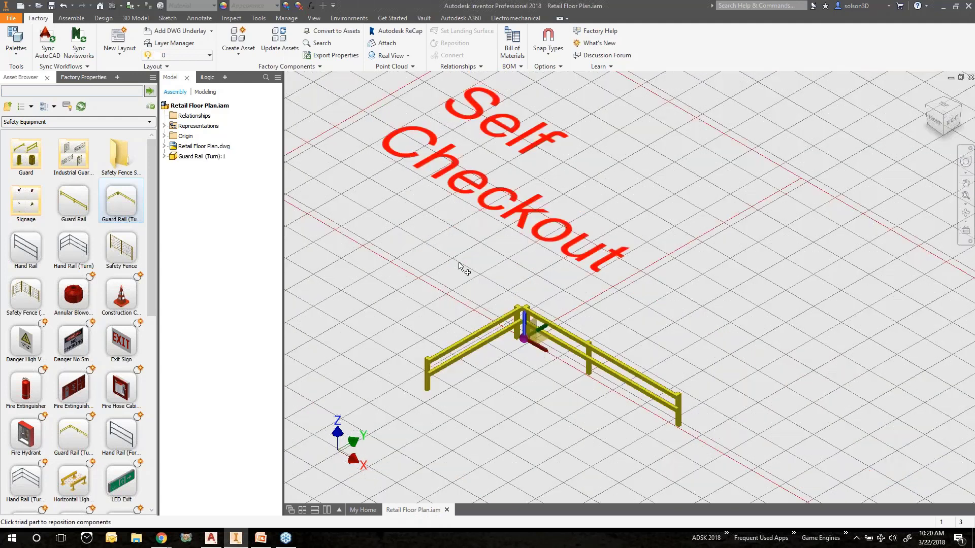
left_click_drag(526, 323, 479, 277)
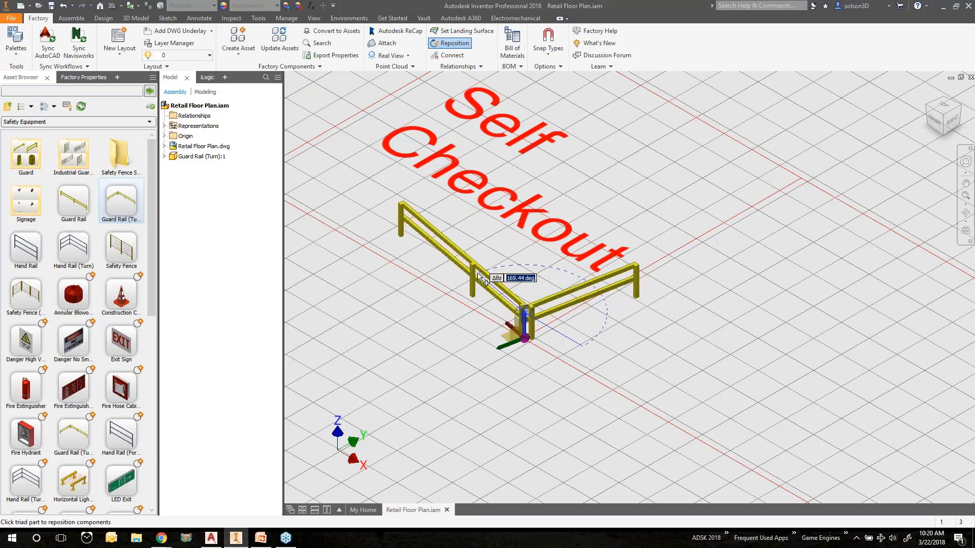
type("180")
key("Return")
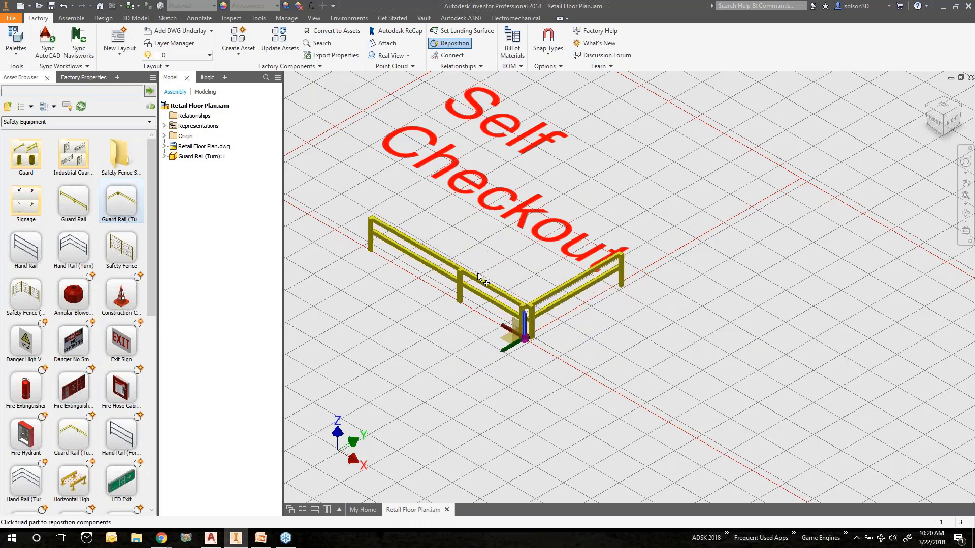
right_click(497, 229)
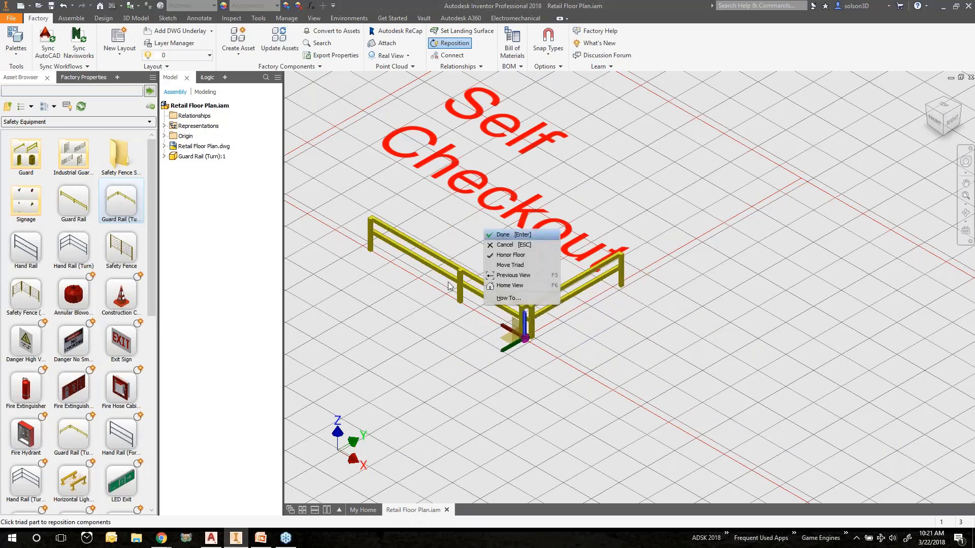
key("Return")
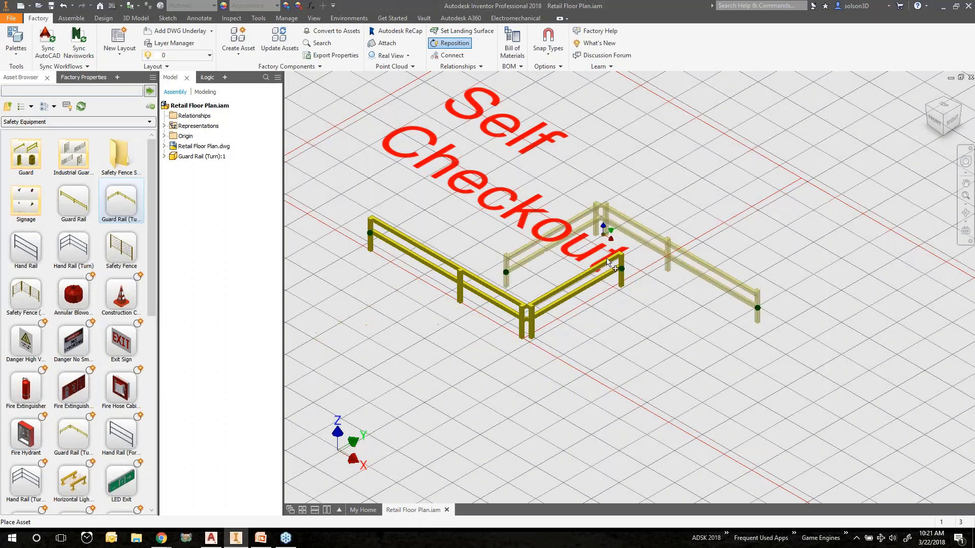
scroll(608, 261, "down", 1)
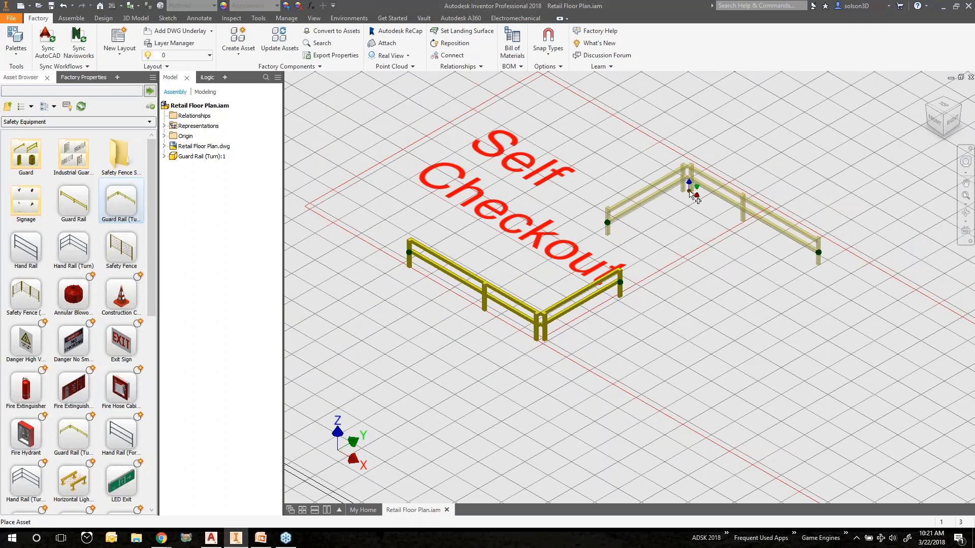
key("Escape")
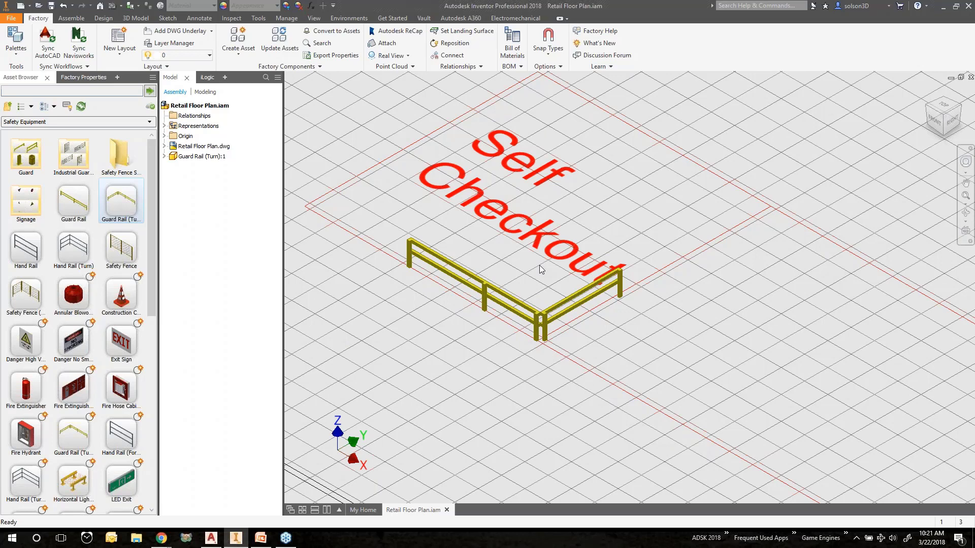
Set the guard rail's Turn Length to 360 in its factory properties
left_click(531, 298)
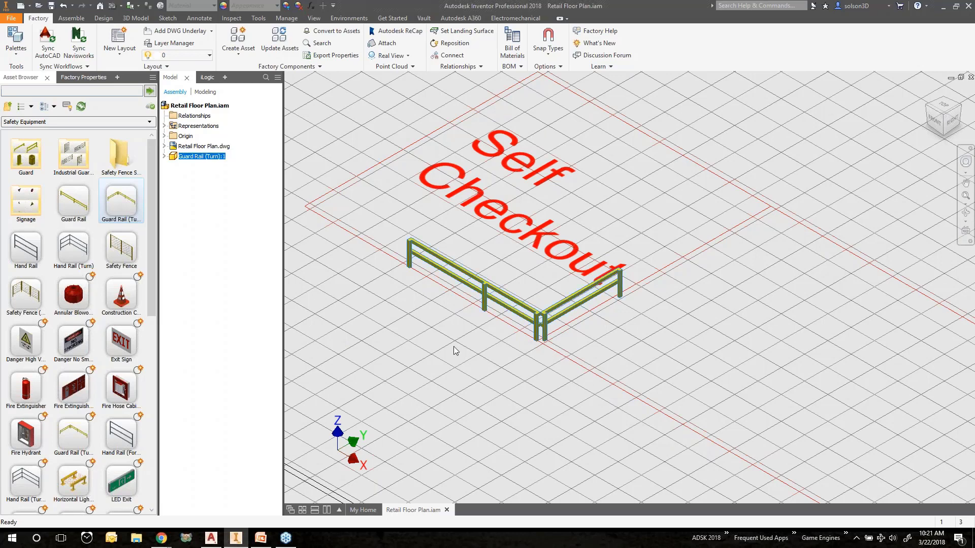
left_click(81, 77)
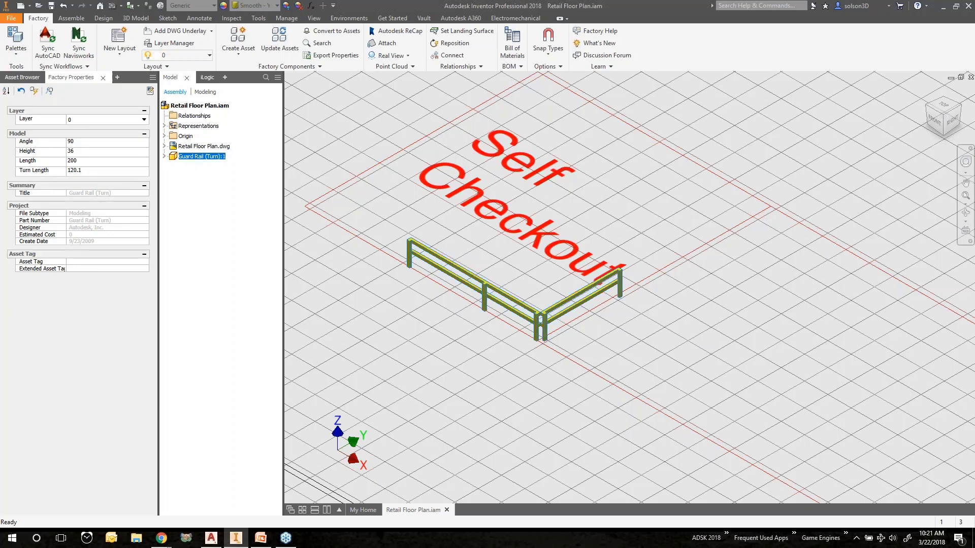
left_click(78, 171)
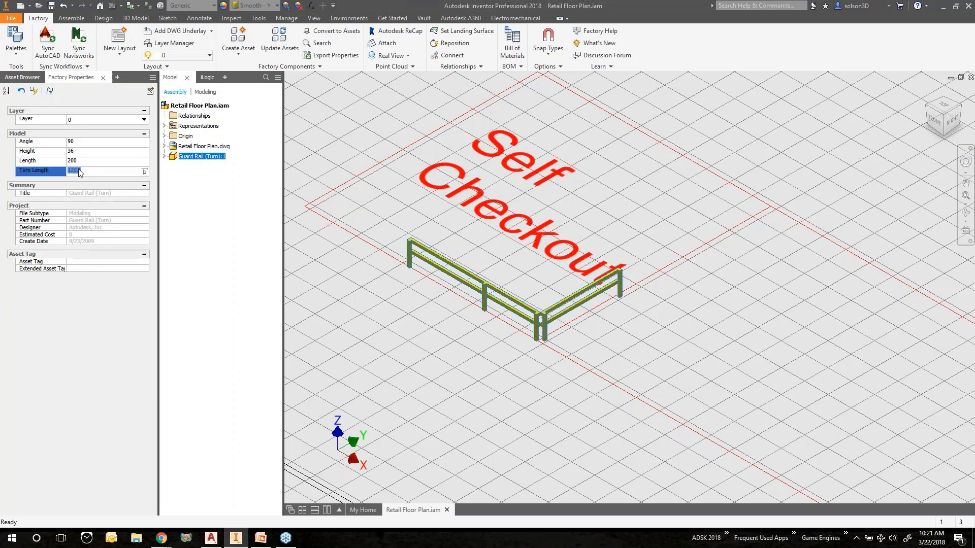
type("360")
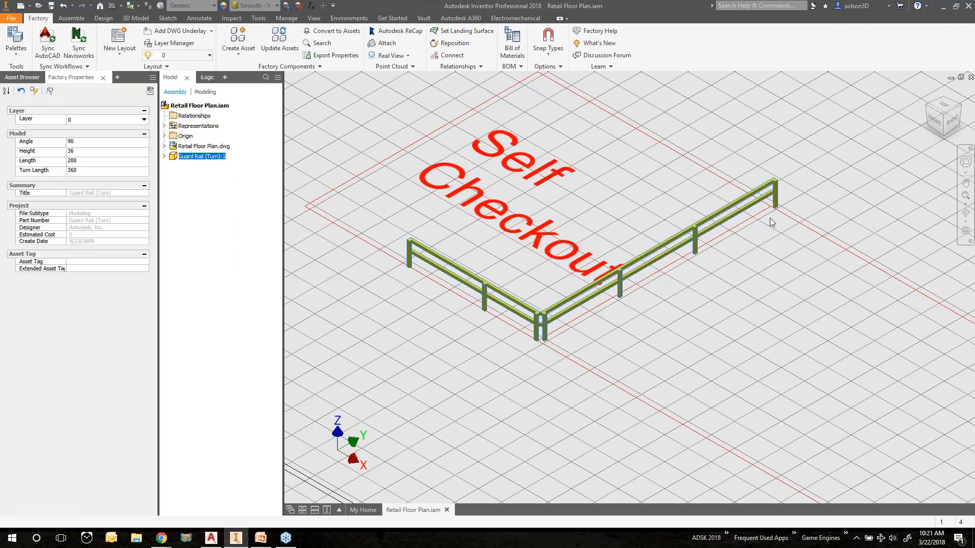
scroll(772, 219, "down", 1)
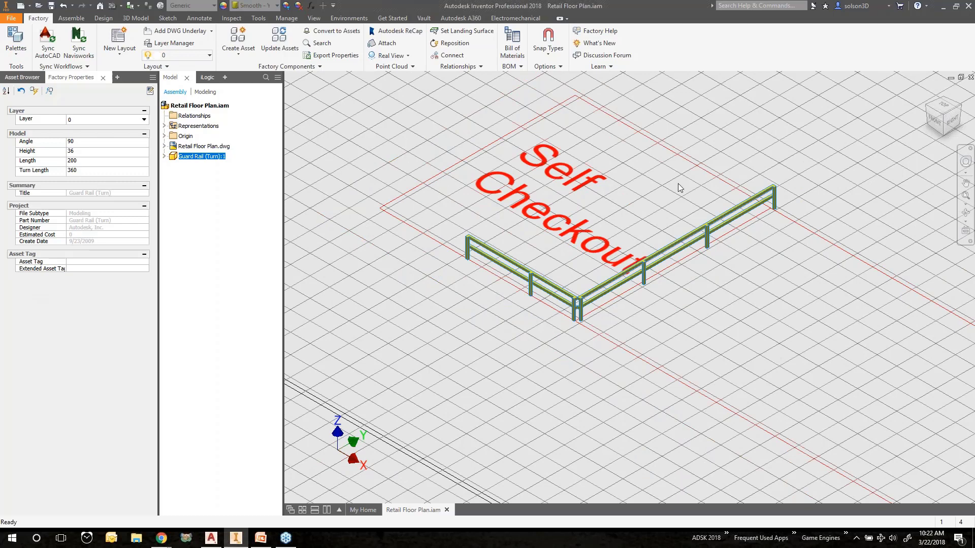
middle_click_drag(679, 184, 685, 217)
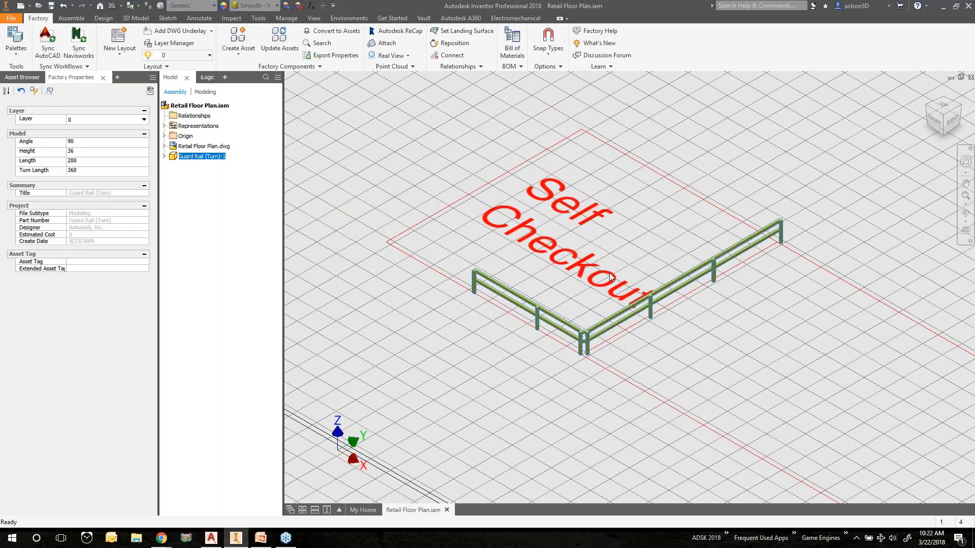
middle_click_drag(681, 257, 732, 297, "shift")
middle_click_drag(606, 218, 616, 256)
scroll(616, 256, "up", 3)
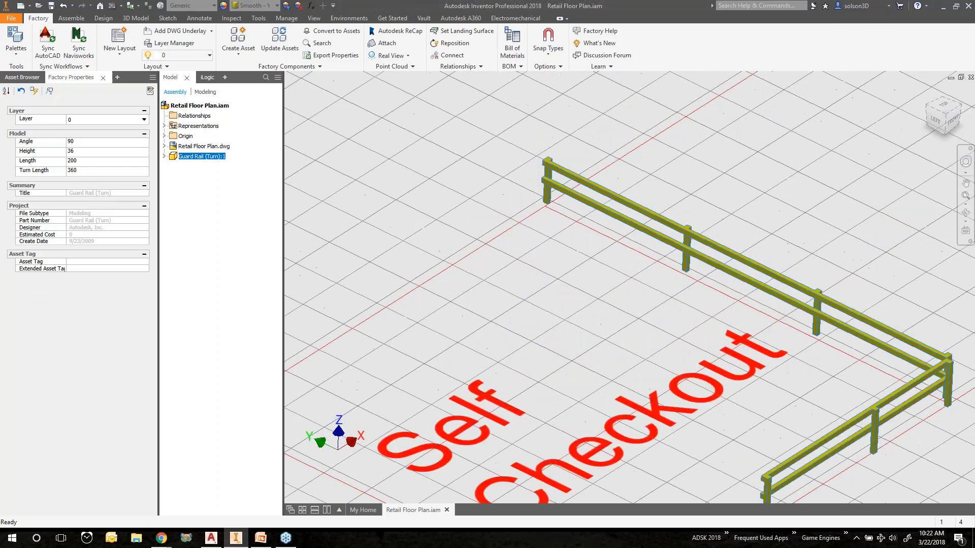
Open the Retail folder among the user assets in the Asset Browser
left_click(22, 77)
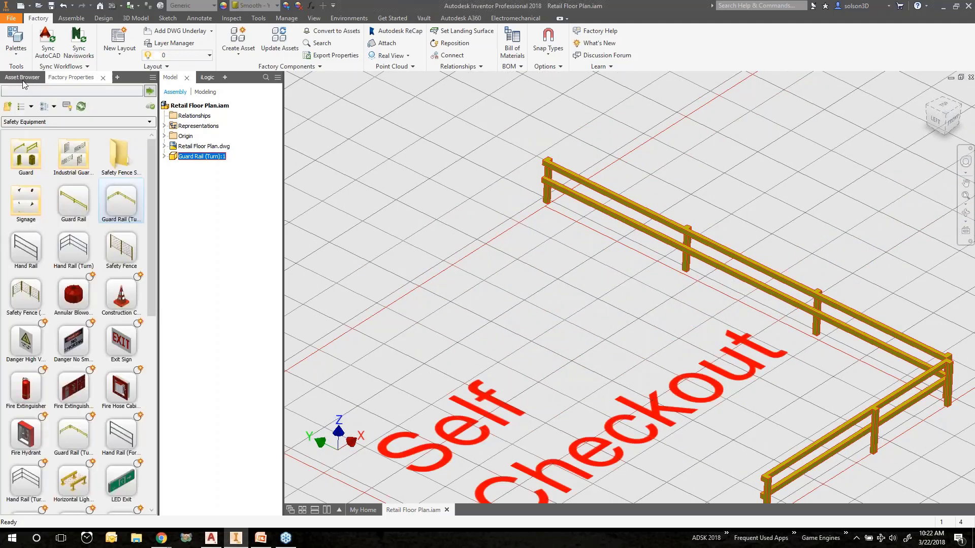
left_click(7, 106)
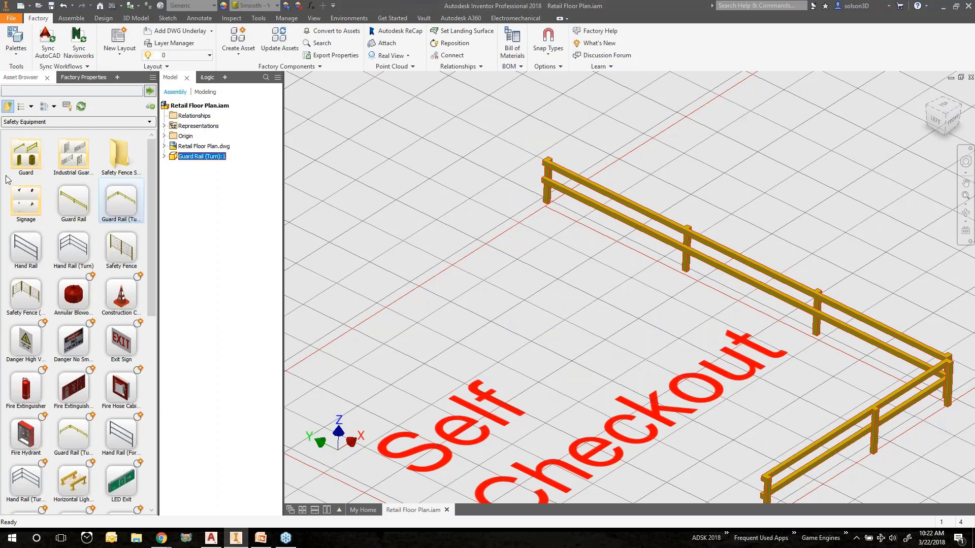
left_click(7, 106)
double_click(74, 163)
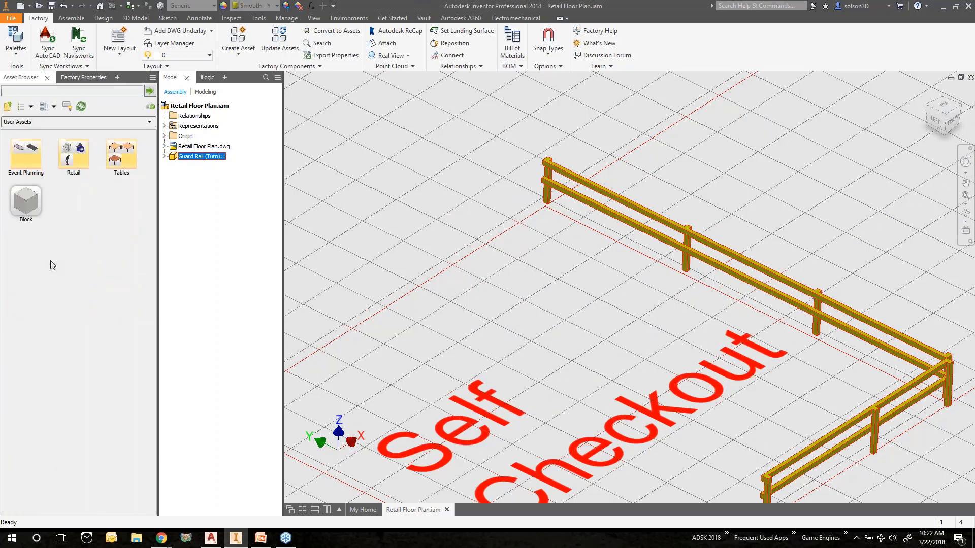
double_click(76, 157)
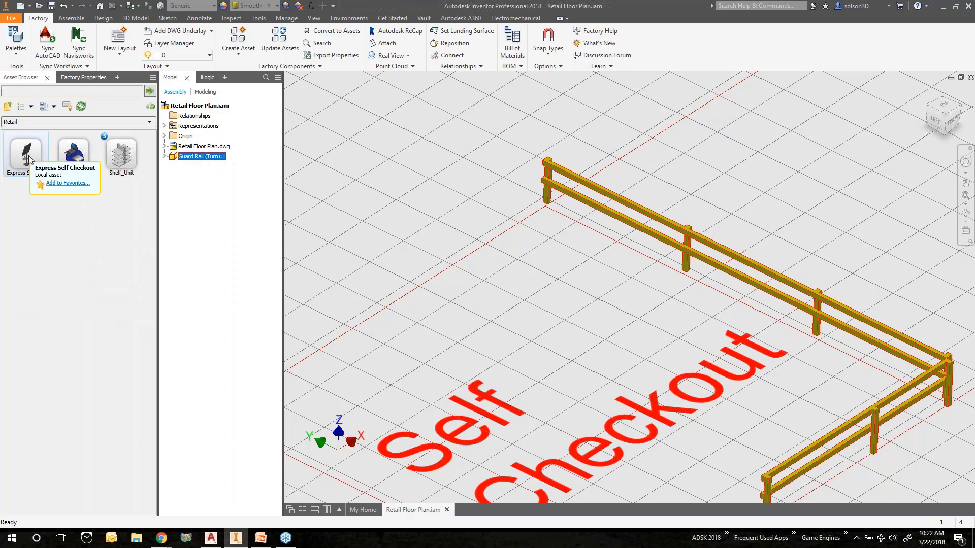
Place an Express Self Checkout asset inside the guard rail near its back corner and finish placing
left_click_drag(28, 154, 389, 237)
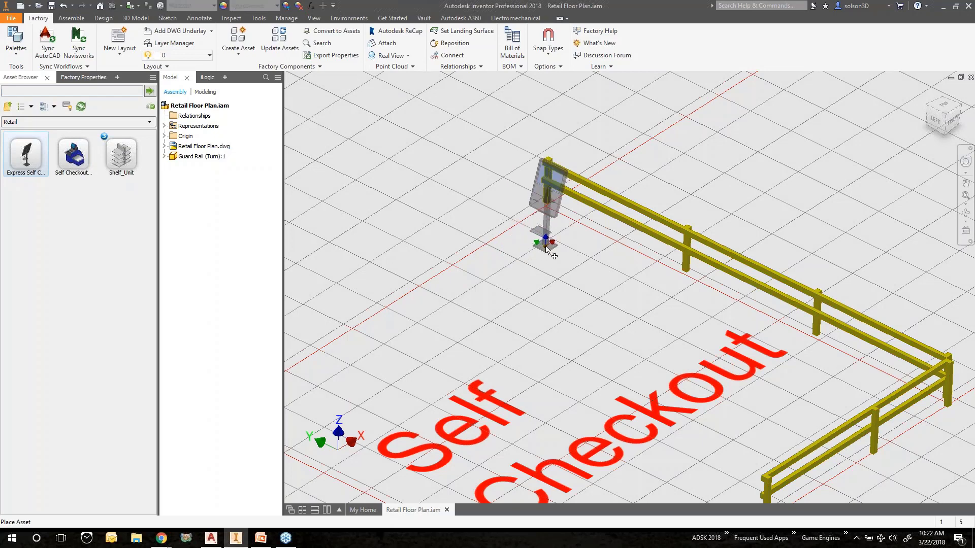
scroll(562, 229, "up", 5)
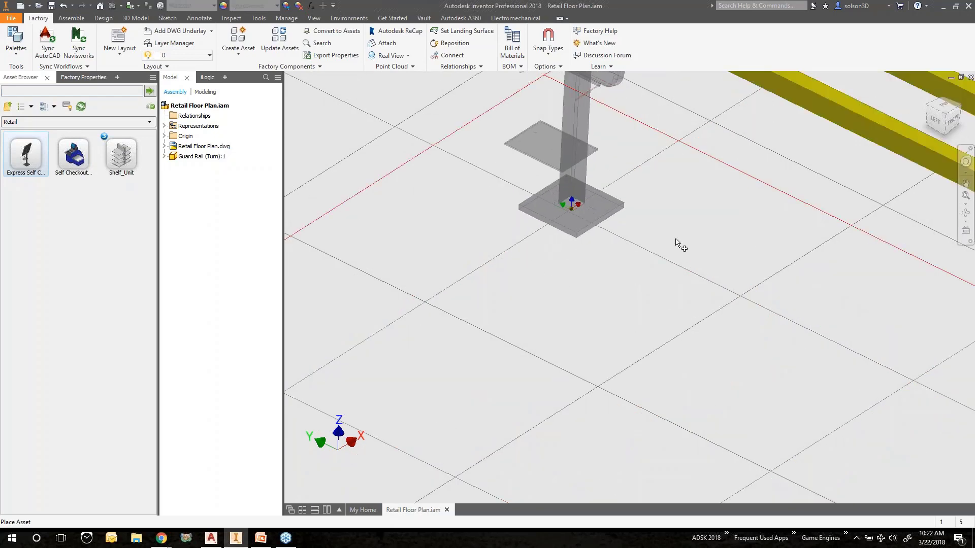
left_click(738, 295)
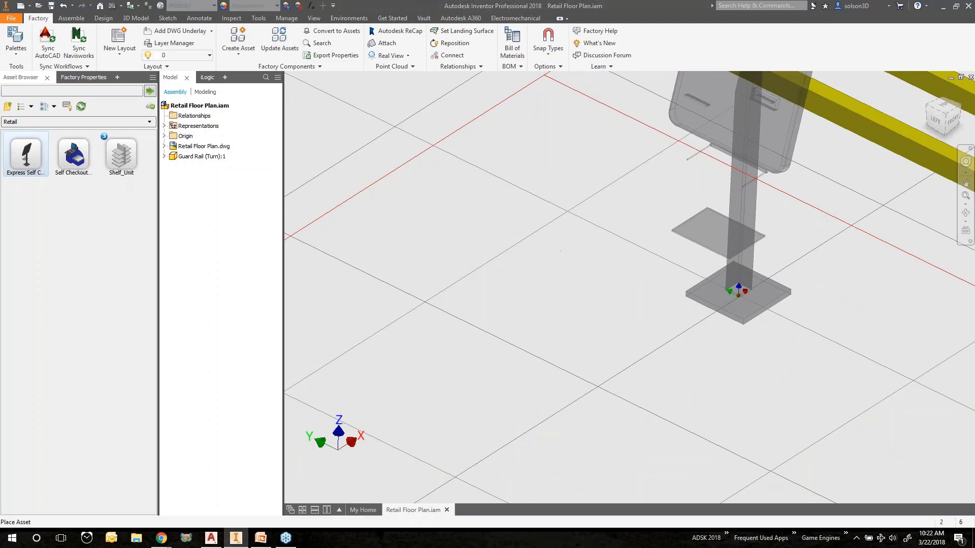
right_click(556, 229)
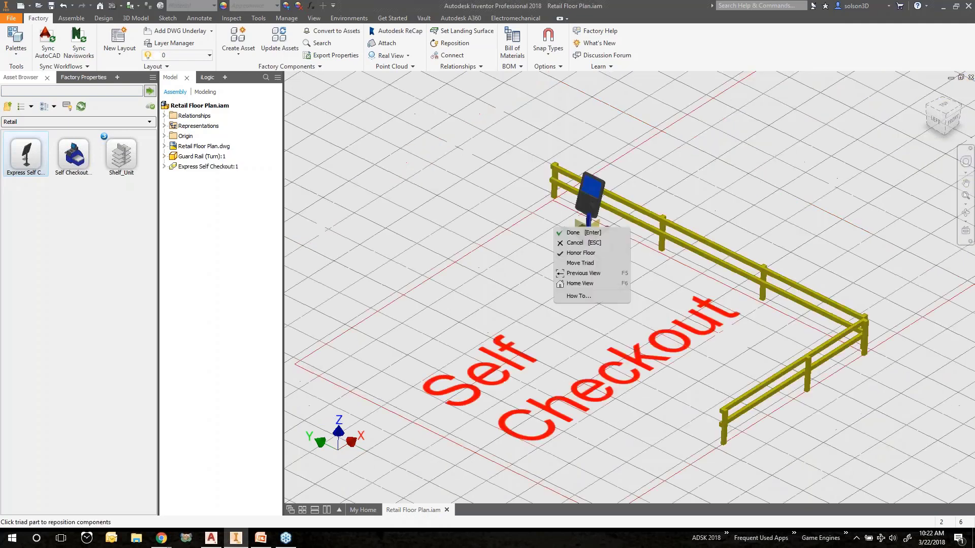
left_click(571, 233)
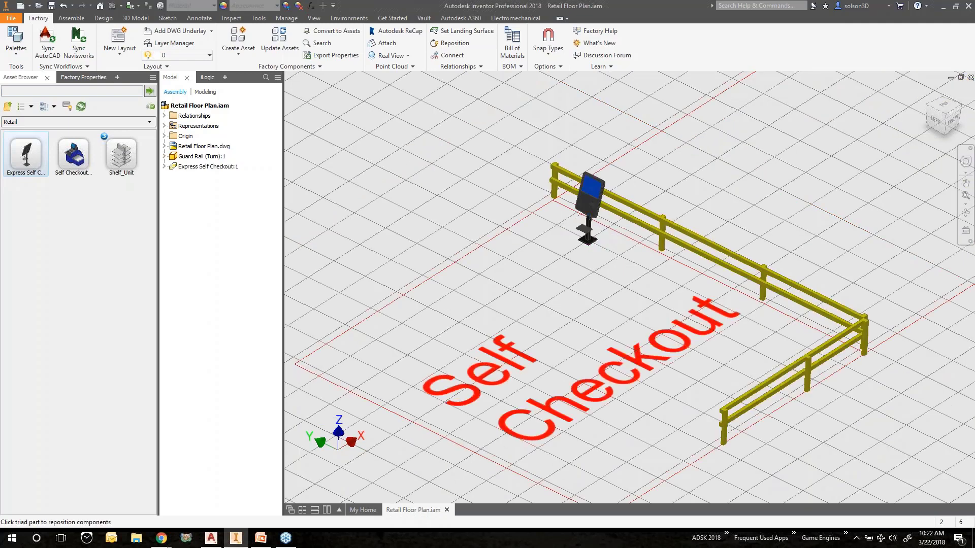
Place a second Express Self Checkout beside the first one along the back guard rail and finish placing
scroll(626, 260, "down", 2)
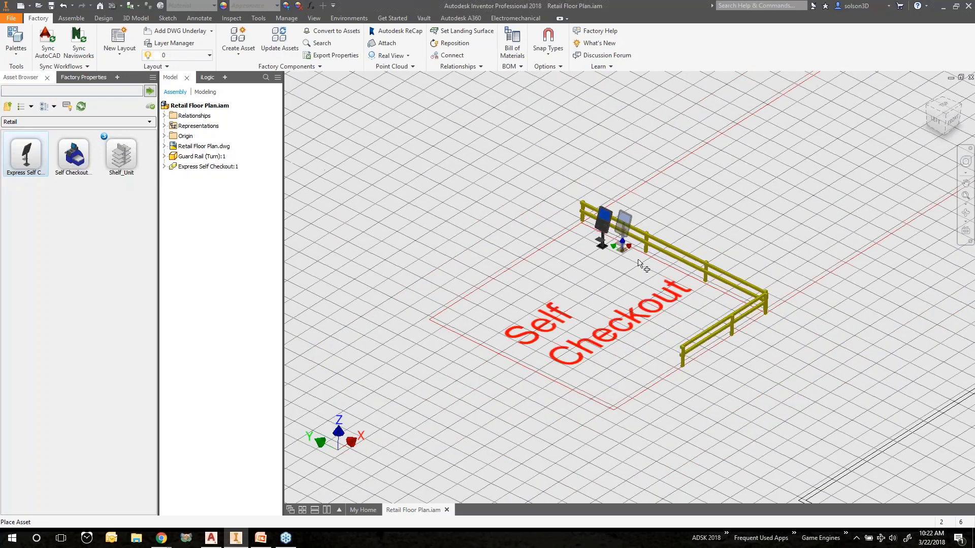
scroll(625, 262, "up", 8)
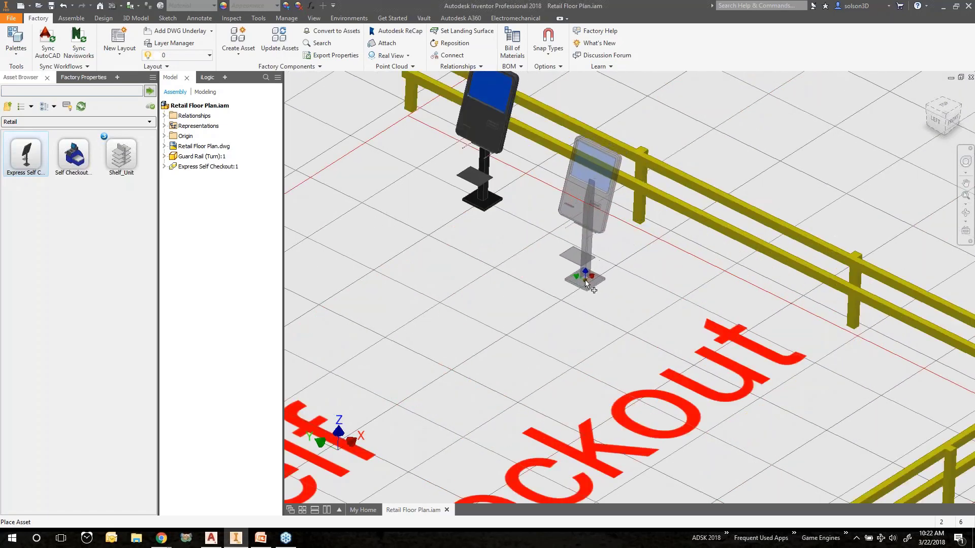
left_click(588, 280)
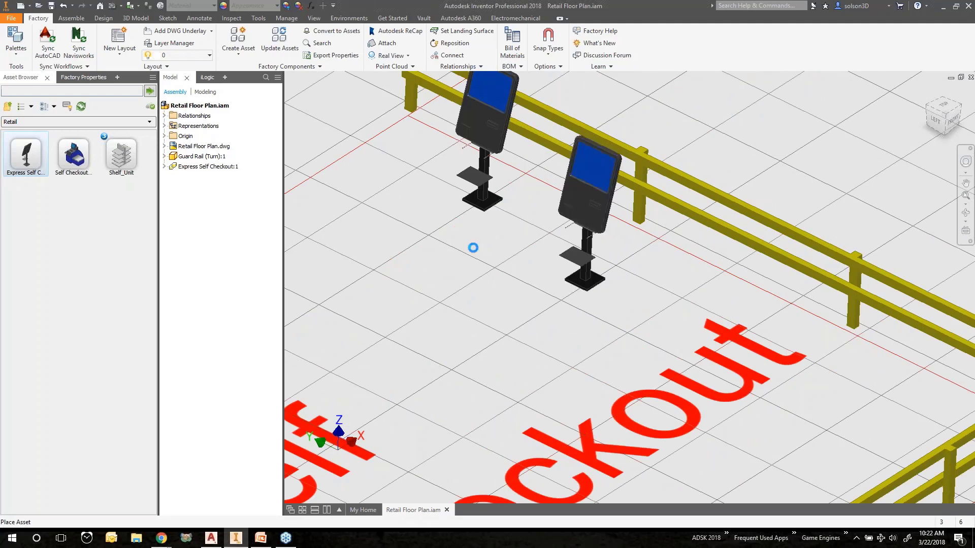
right_click(454, 249)
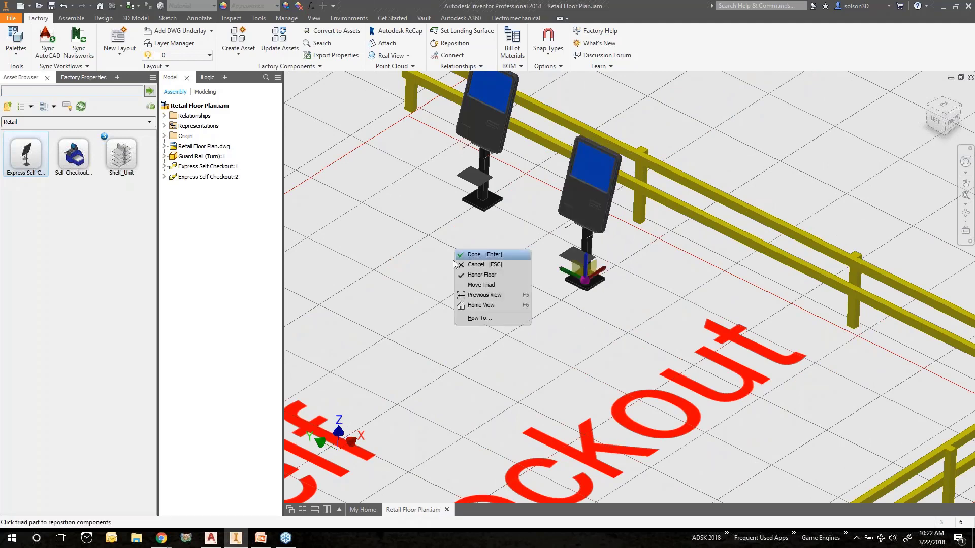
left_click(483, 257)
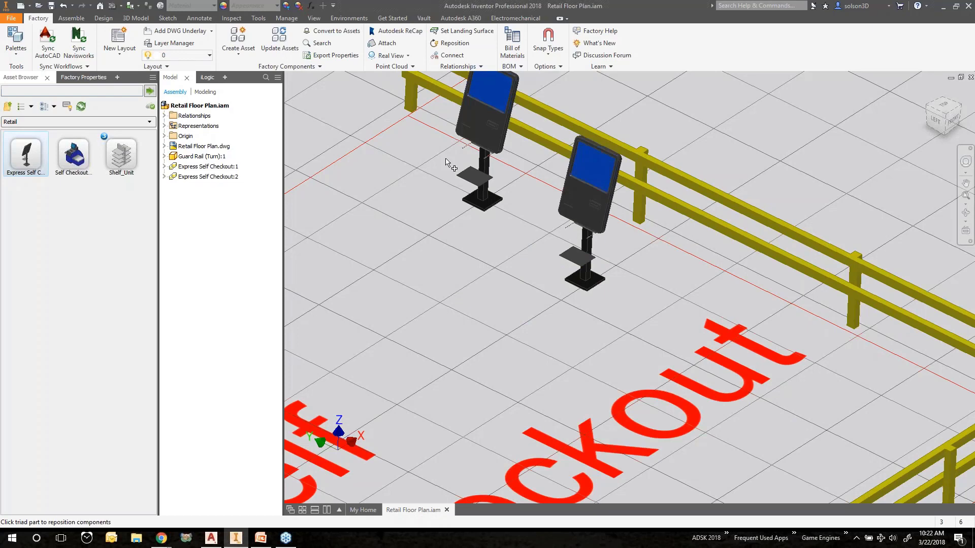
Align the second Express Self Checkout to the first one, using the first checkout as the reference
scroll(548, 182, "up", 5)
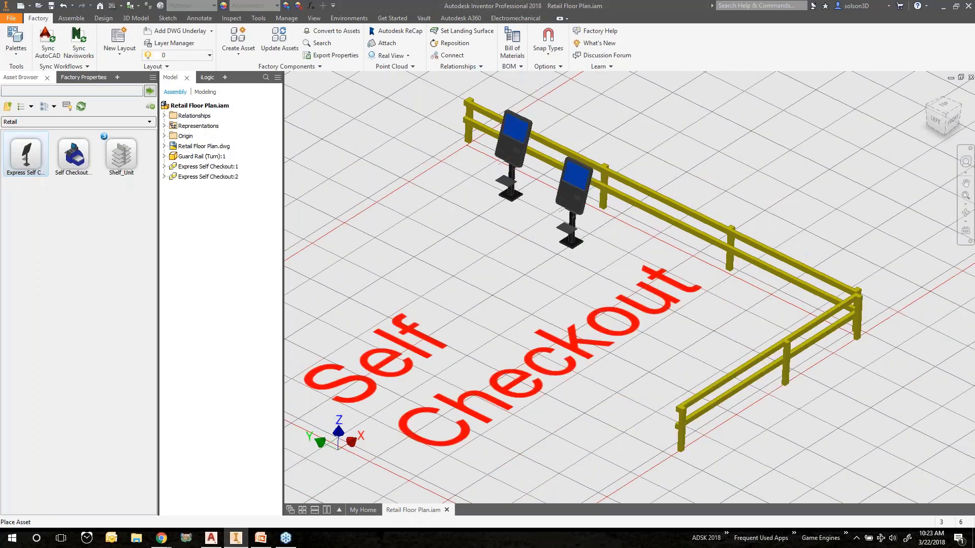
left_click(478, 68)
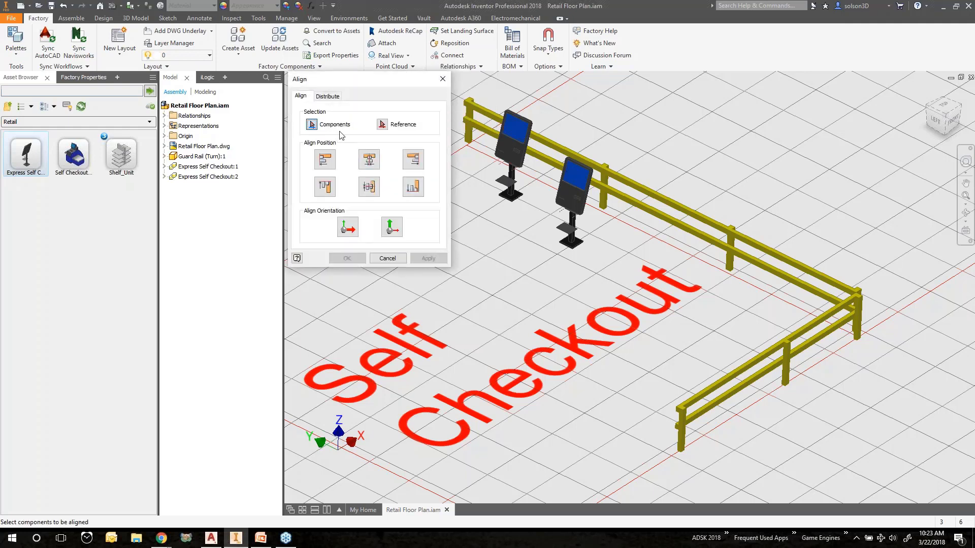
left_click(569, 185)
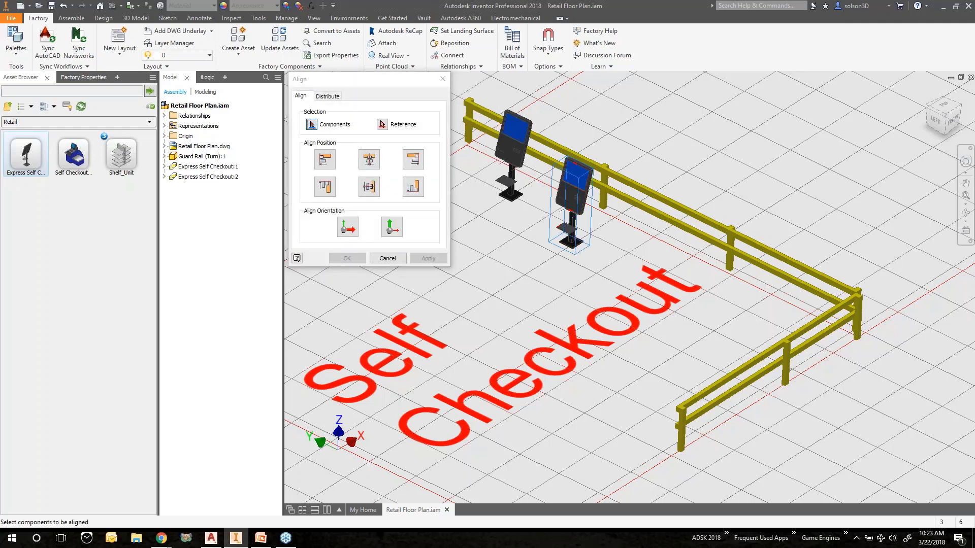
left_click(383, 124)
left_click(512, 145)
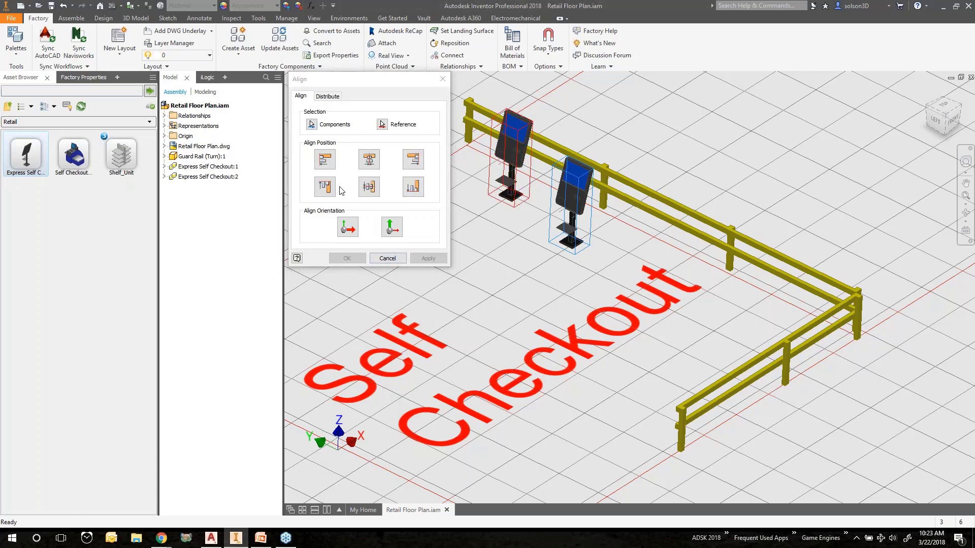
left_click(325, 159)
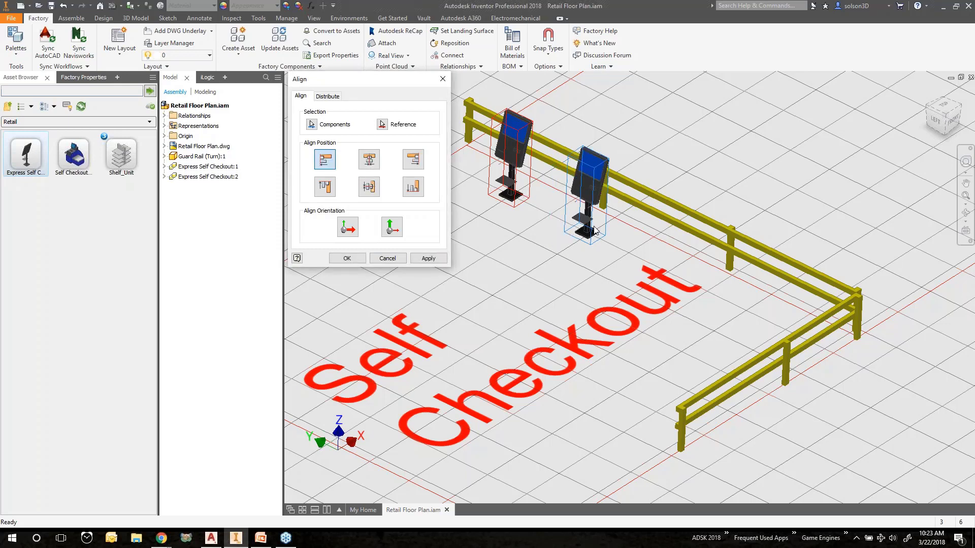
left_click(347, 258)
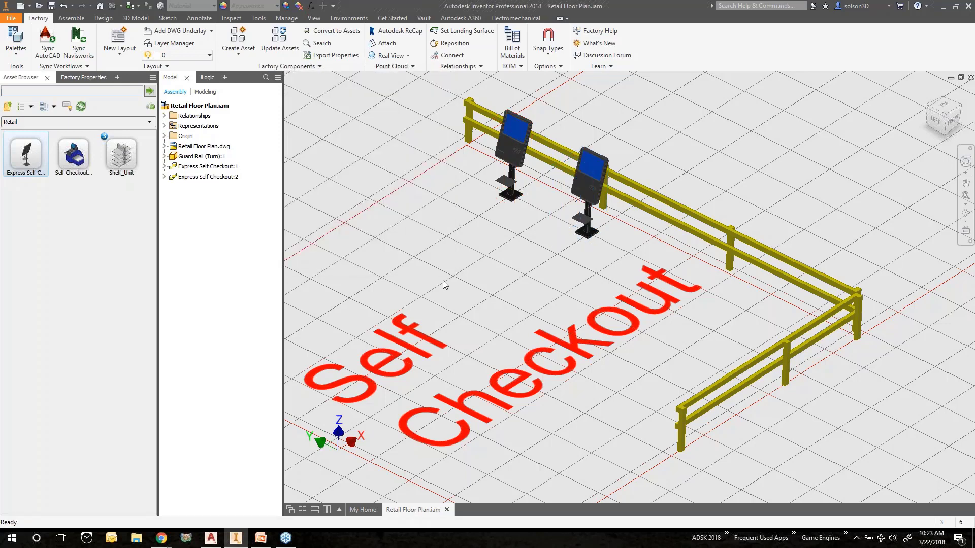
Open Self Checkout Station.ipt from the Workspace Retail folder
middle_click_drag(444, 284, 531, 272)
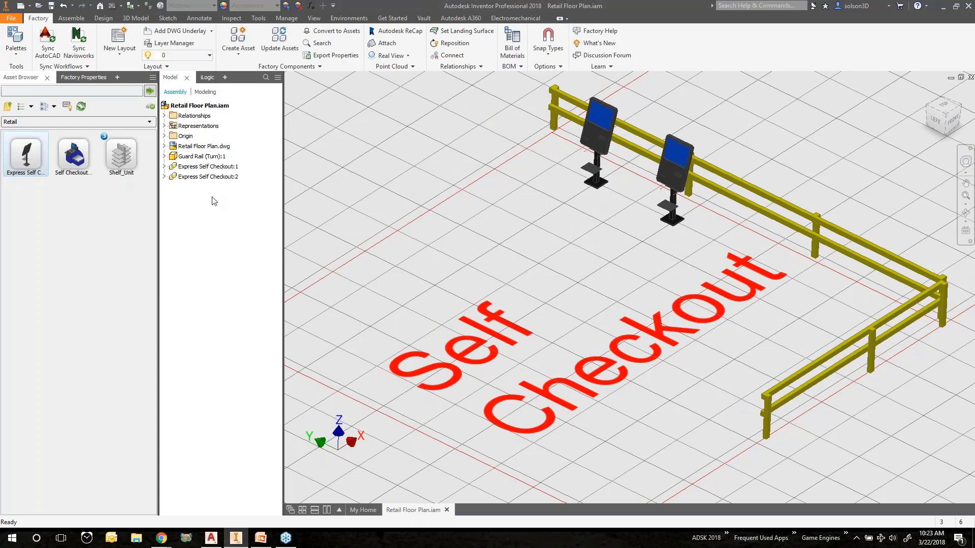
left_click(42, 8)
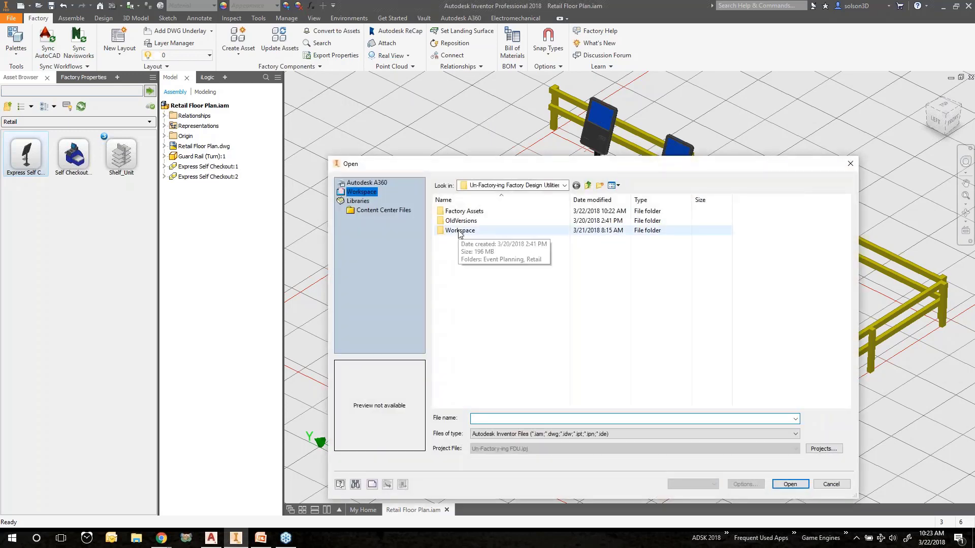
double_click(459, 231)
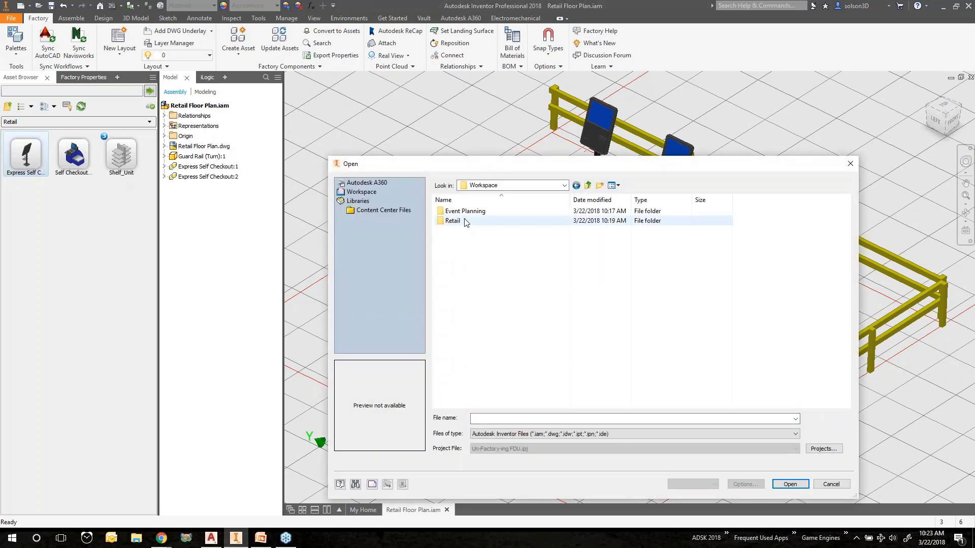
double_click(466, 222)
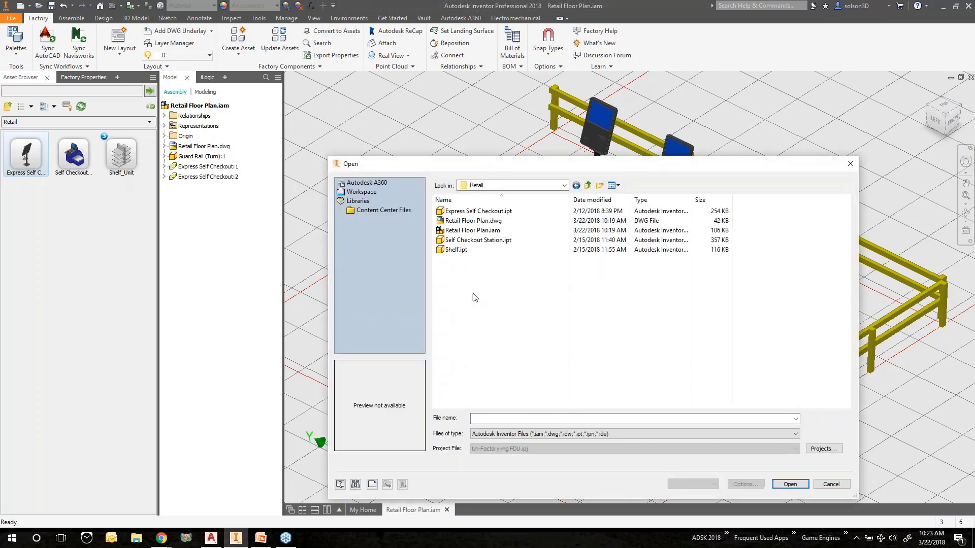
left_click(471, 240)
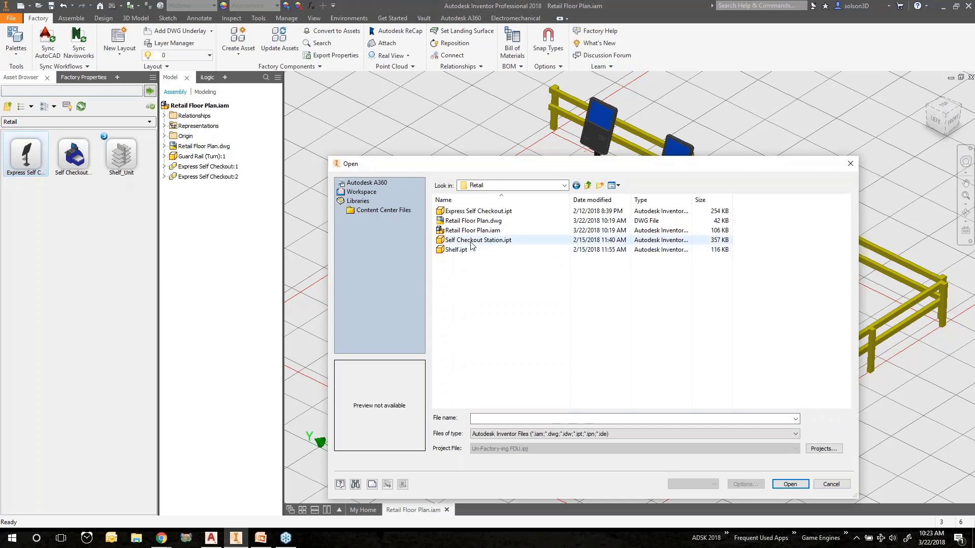
left_click(790, 485)
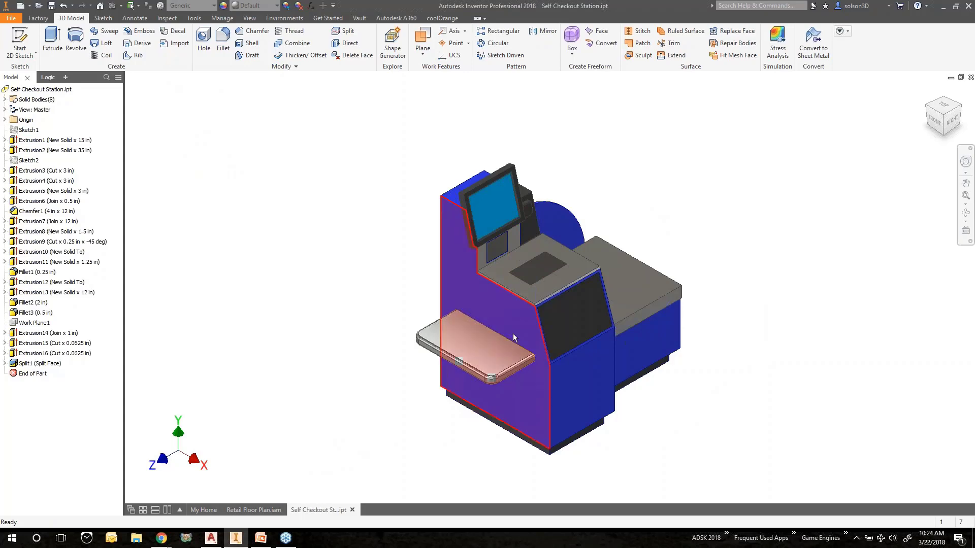
Orbit and zoom around the Self Checkout Station part to examine its geometry
middle_click_drag(514, 337, 380, 335, "shift")
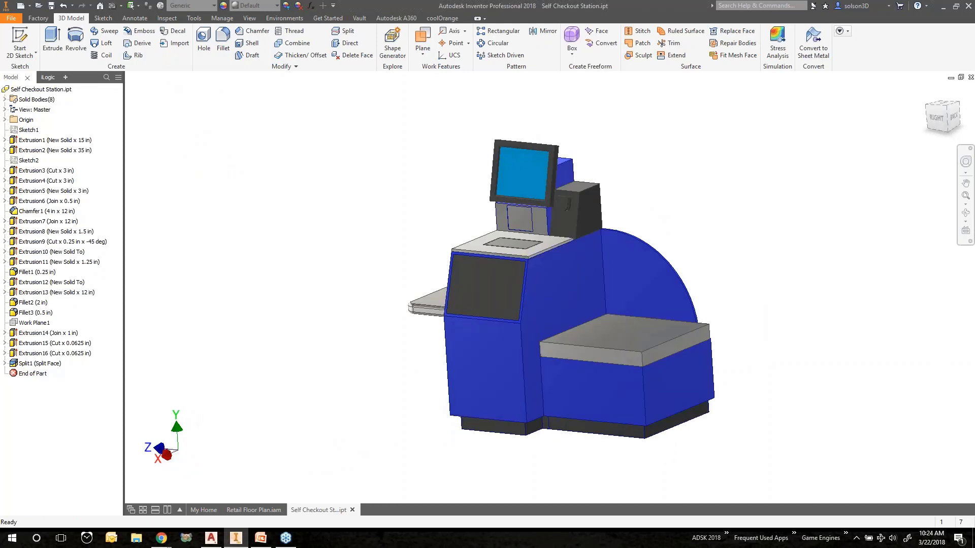
middle_click_drag(370, 283, 483, 283, "shift")
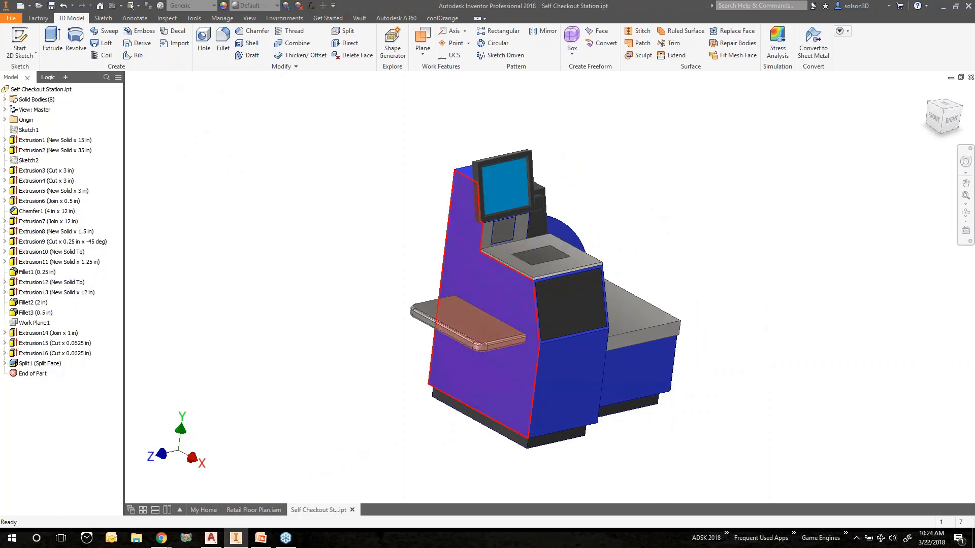
mouse_move(501, 303)
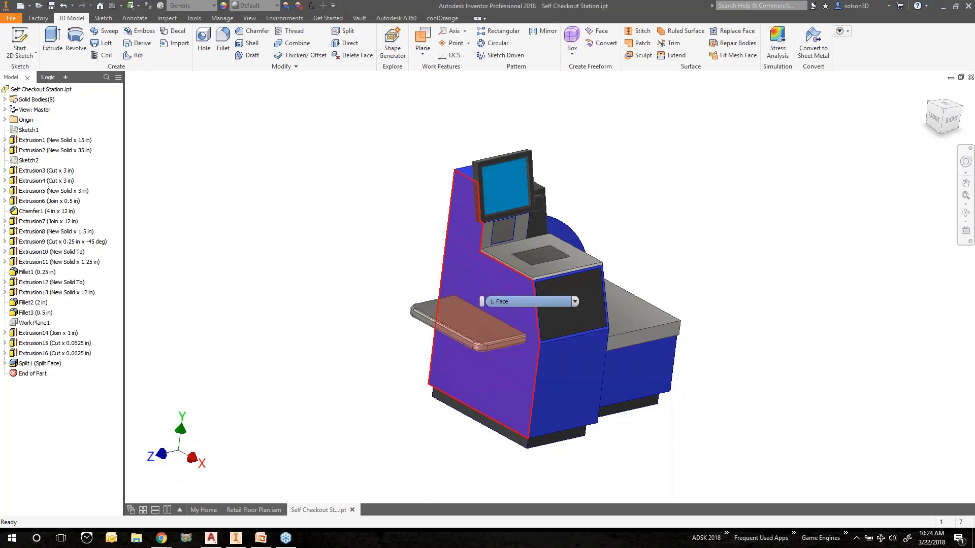
scroll(404, 300, "down", 3)
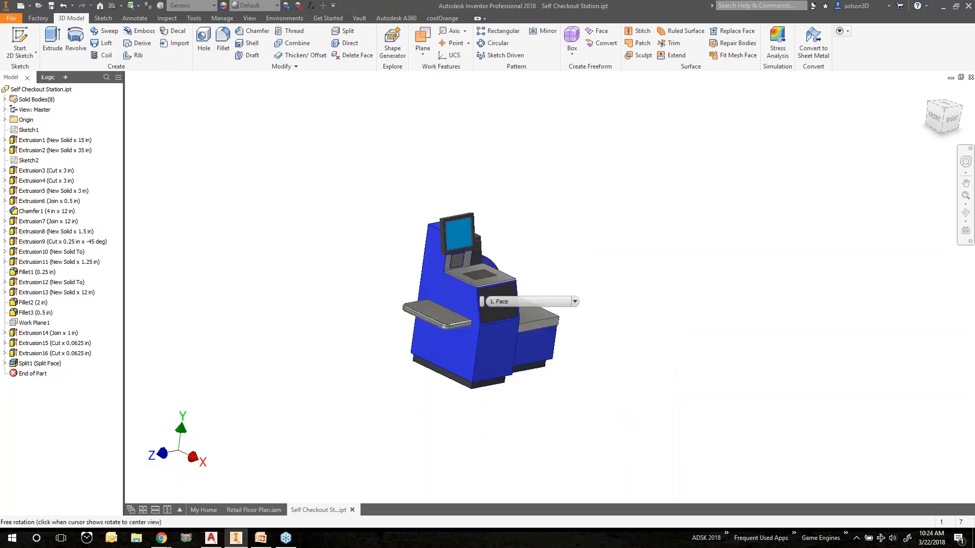
middle_click_drag(403, 300, 424, 315, "shift")
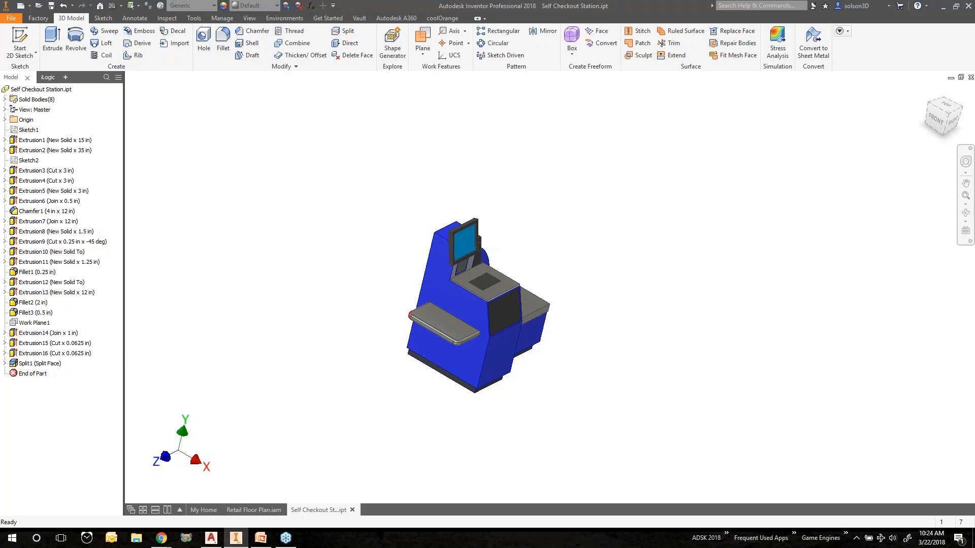
middle_click_drag(445, 290, 322, 220, "shift")
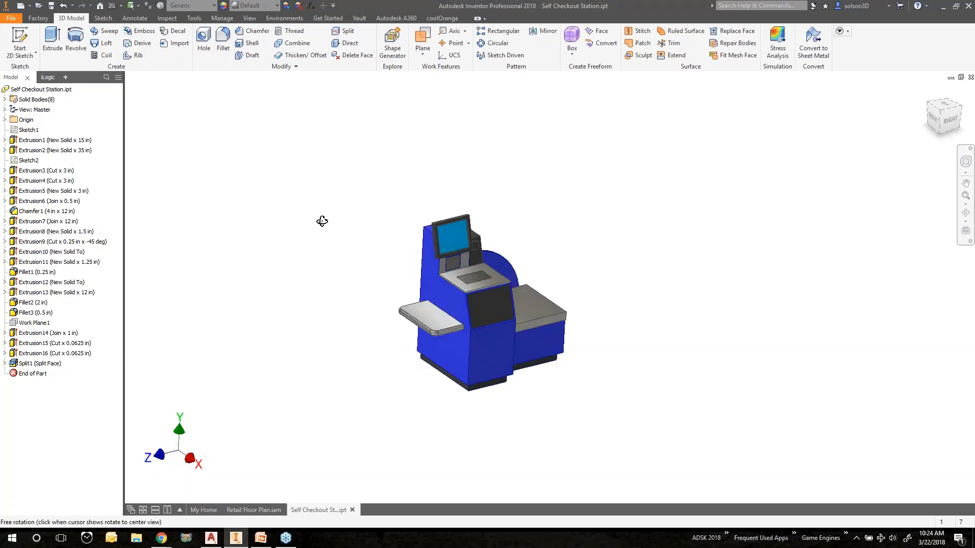
scroll(529, 326, "down", 2)
Launch the Asset Builder on the Self Checkout Station part
scroll(479, 285, "up", 5)
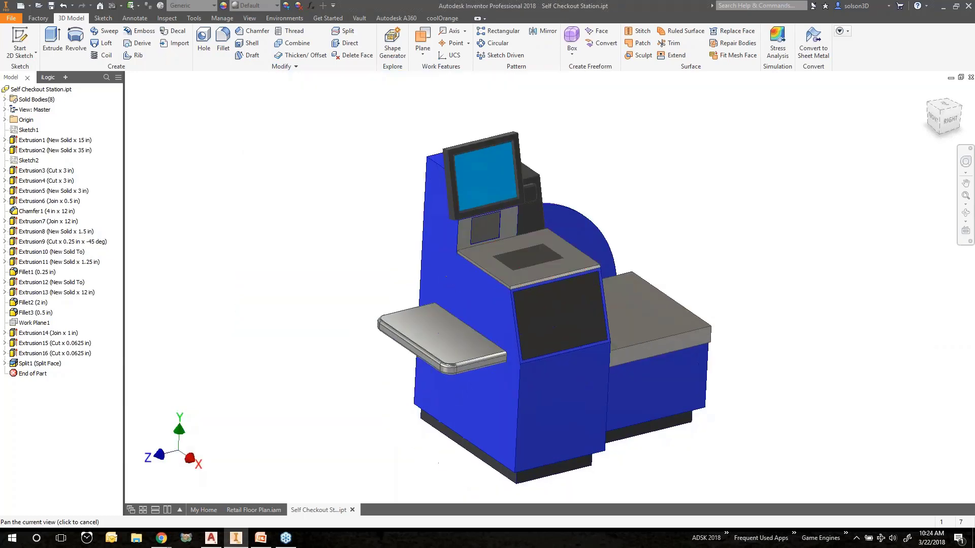
left_click(45, 19)
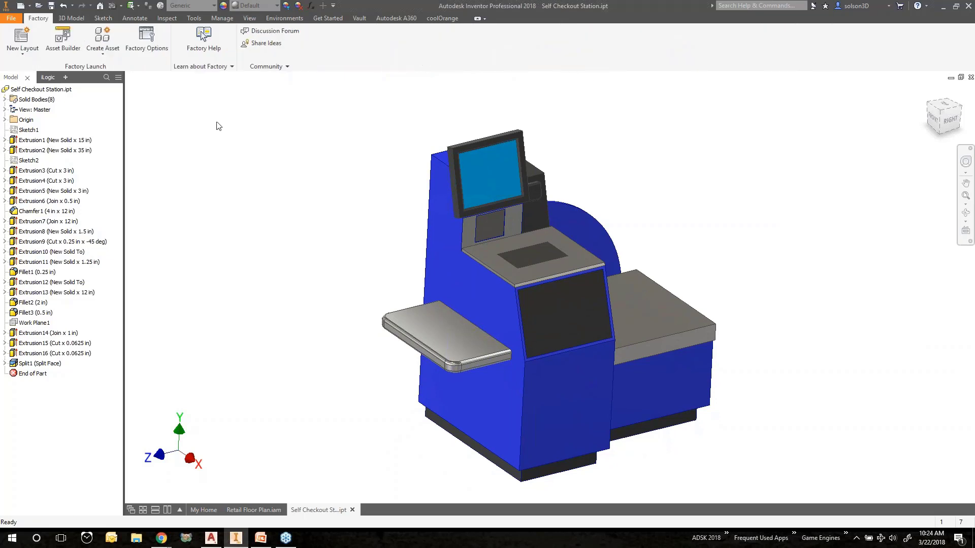
left_click(66, 42)
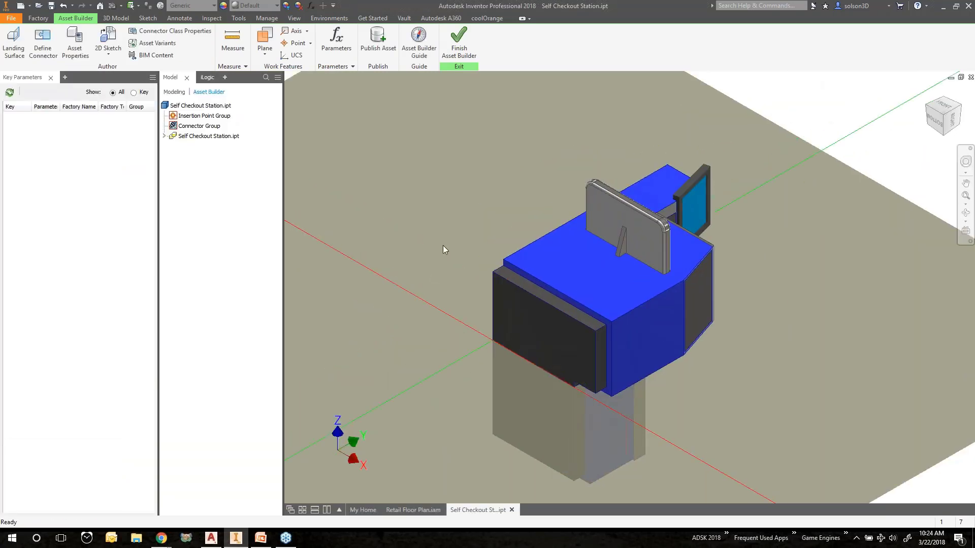
Define the landing surface on the checkout station's bottom face, setting its insertion point
scroll(450, 240, "down", 6)
middle_click_drag(453, 239, 525, 249)
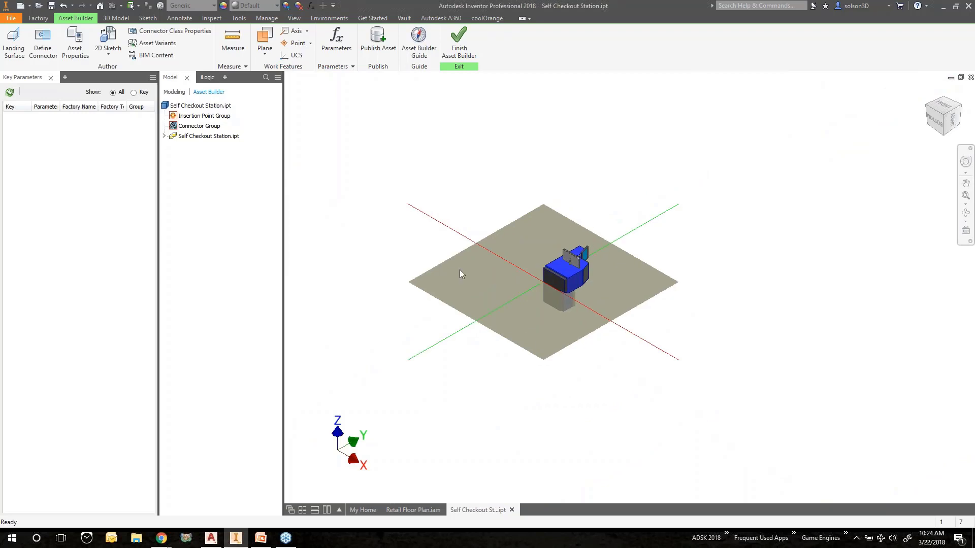
scroll(460, 270, "up", 3)
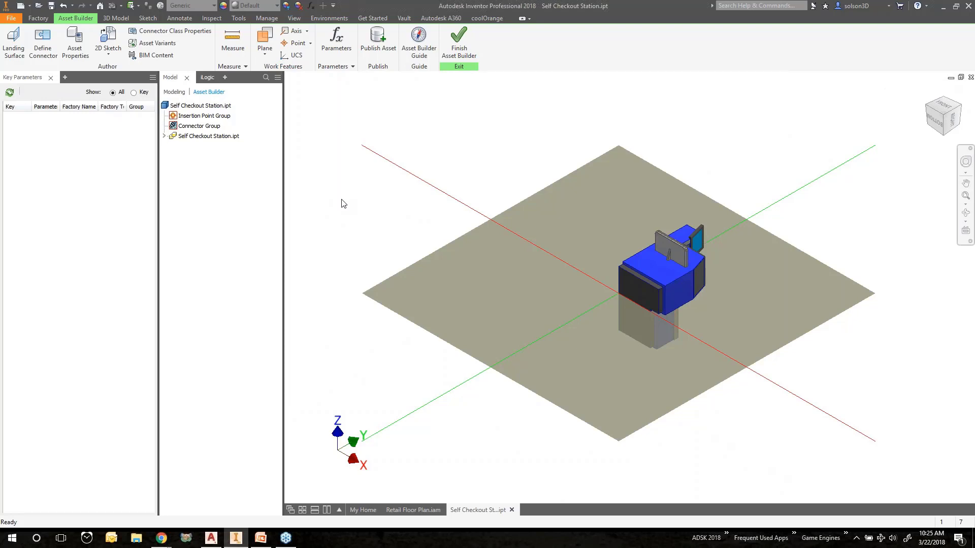
left_click(13, 42)
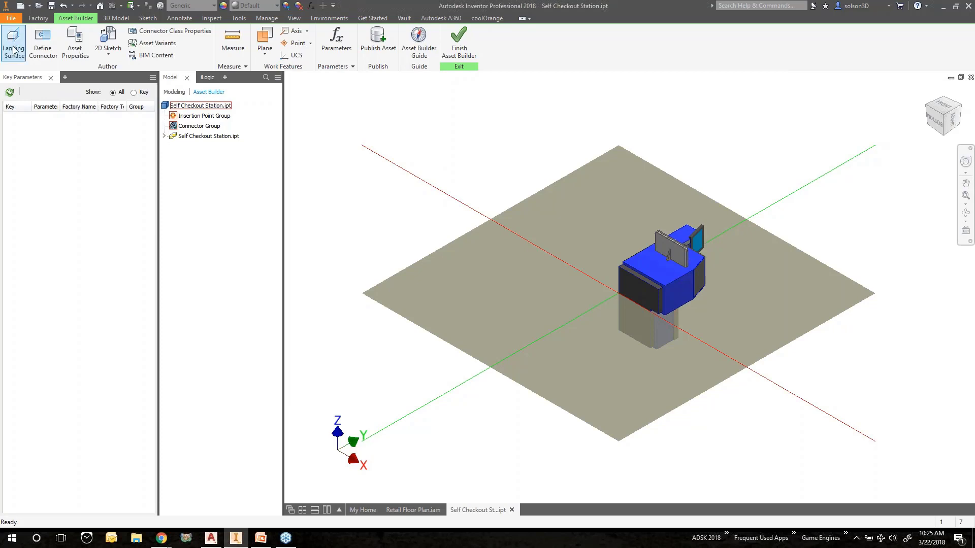
left_click(646, 291)
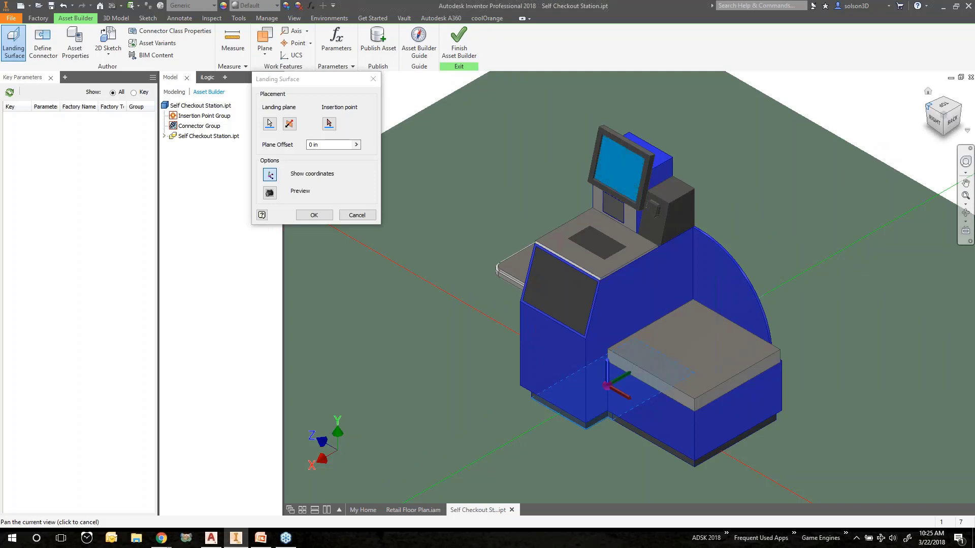
left_click(925, 112)
left_click(327, 122)
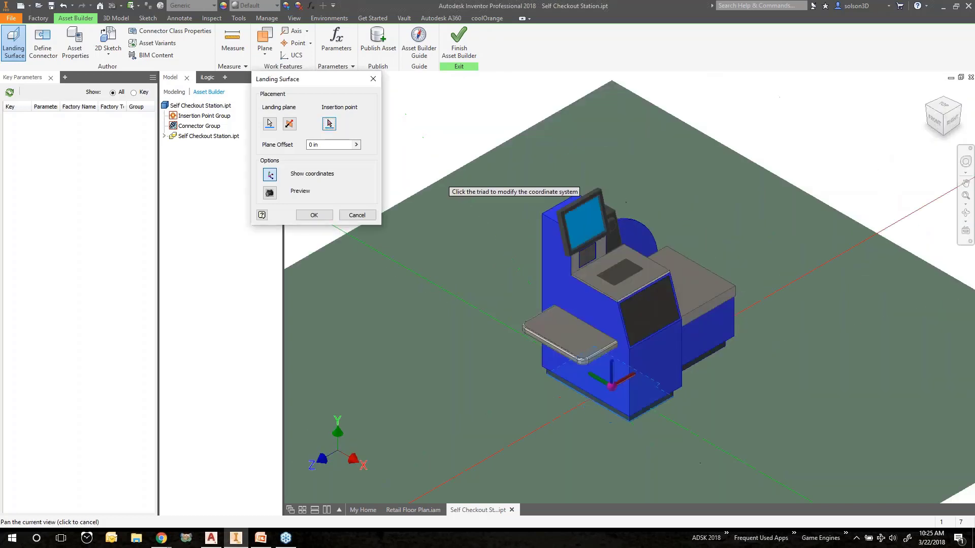
scroll(549, 386, "up", 4)
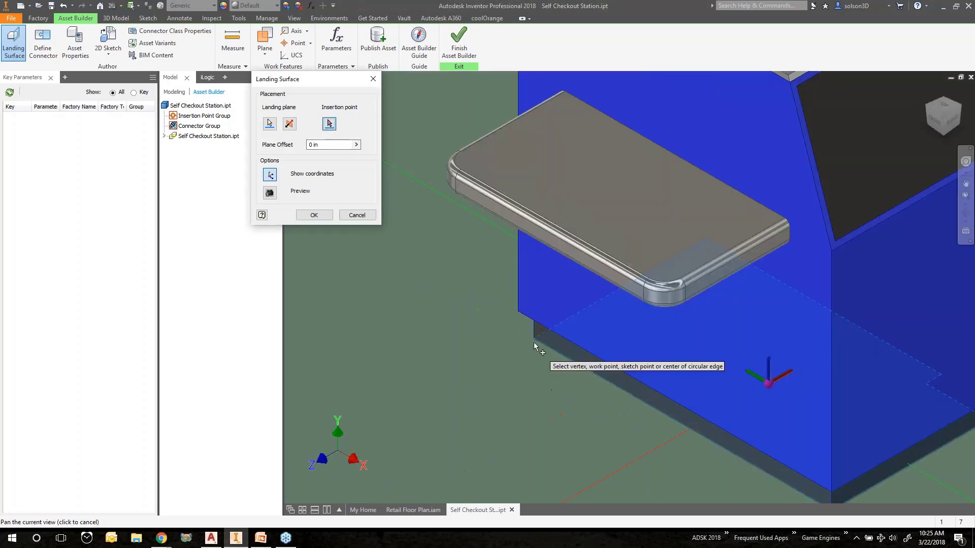
scroll(453, 364, "down", 5)
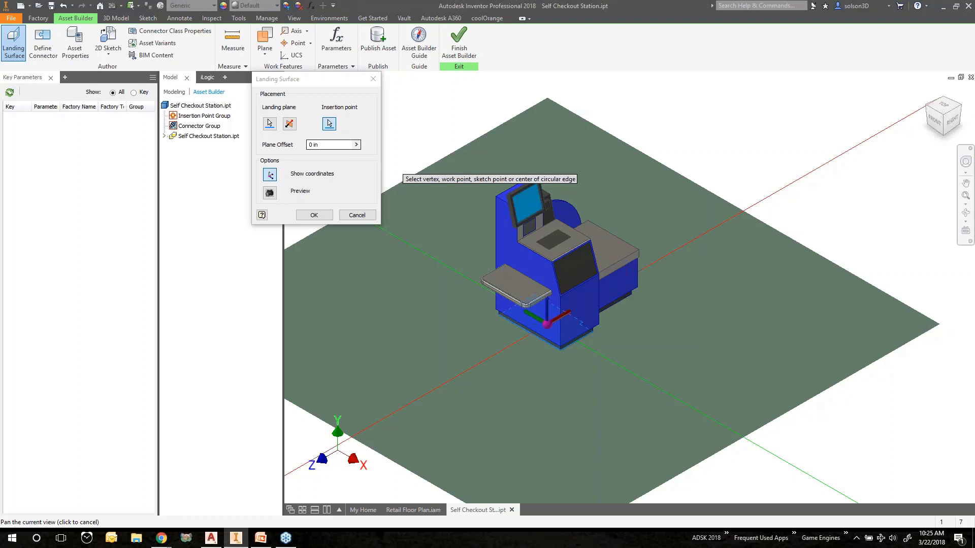
left_click(326, 219)
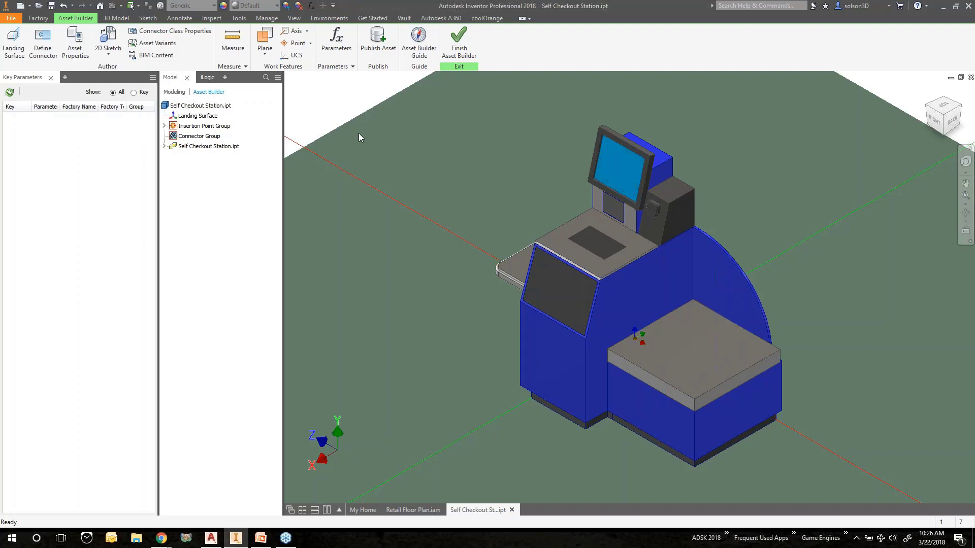
Open the asset properties and close the dialog without changes
left_click(85, 48)
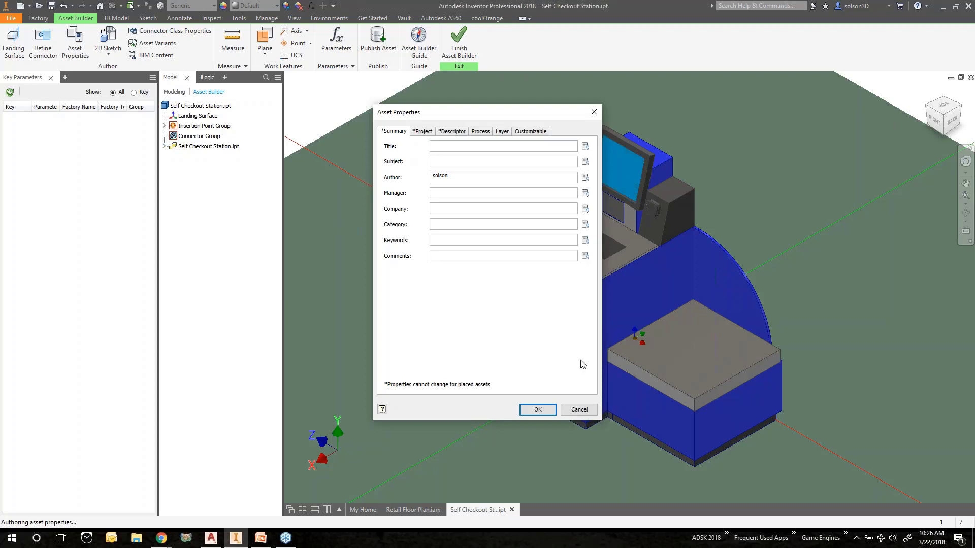
left_click(579, 410)
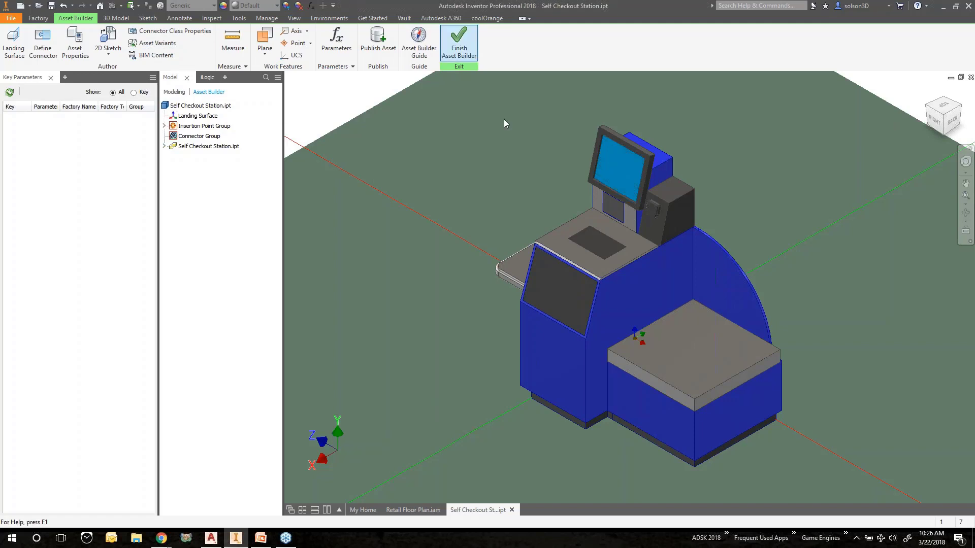
Start publishing the asset, saving the part when asked
left_click(376, 40)
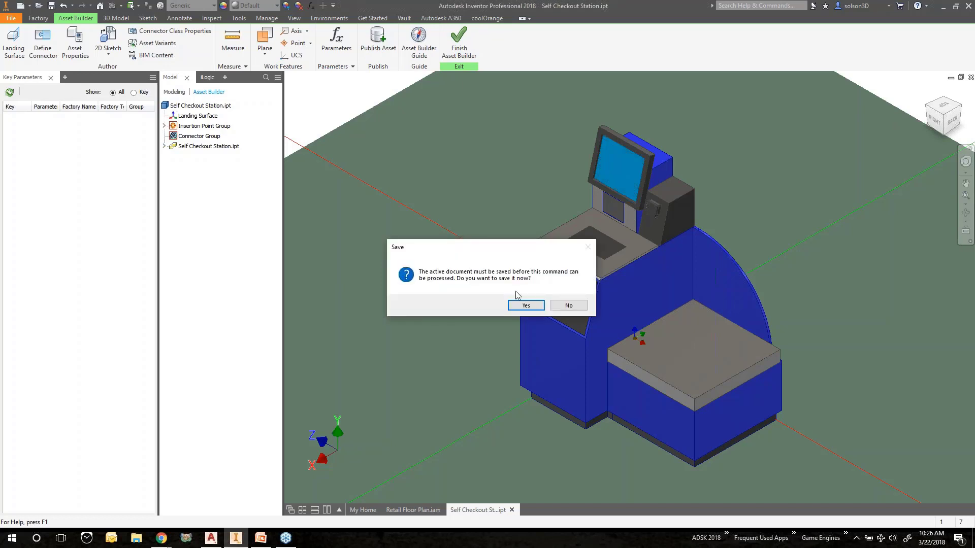
left_click(526, 305)
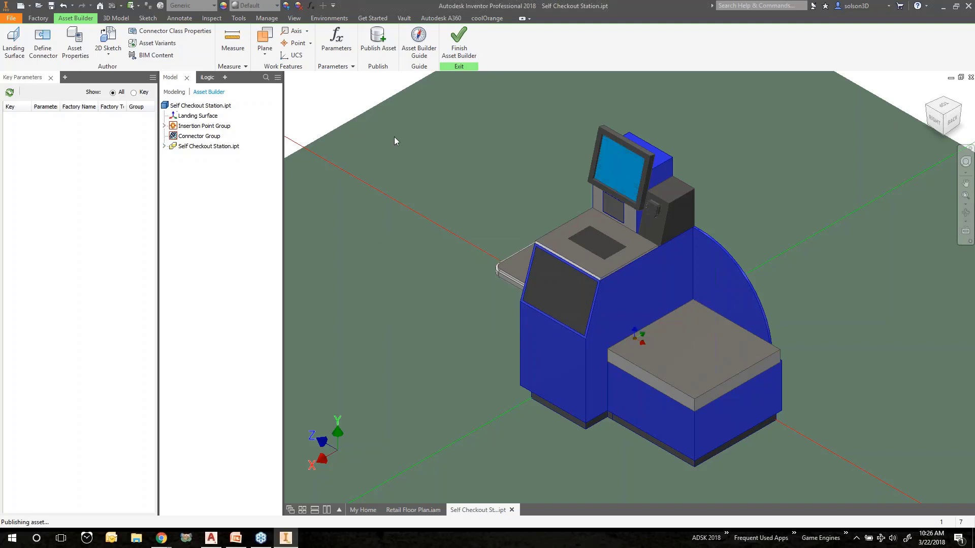
left_click_drag(518, 81, 472, 96)
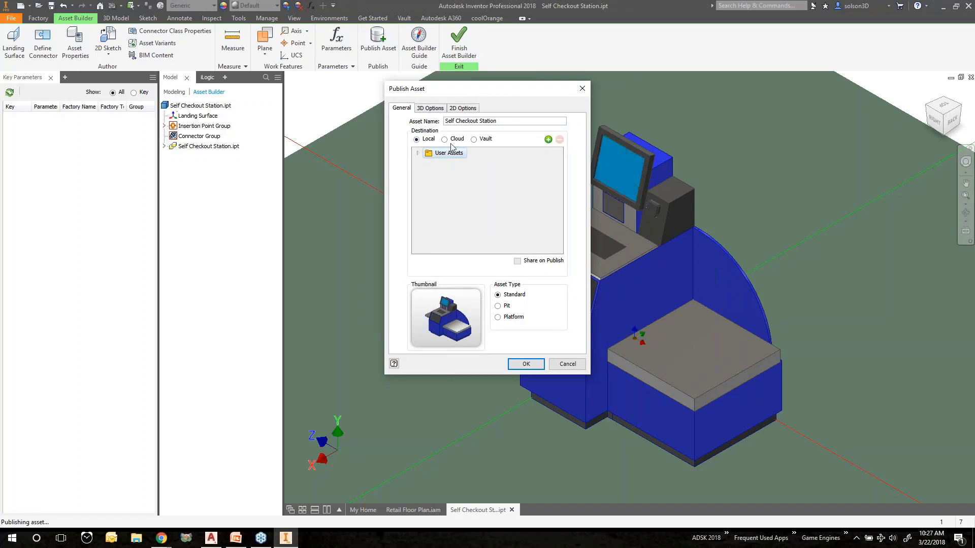
Name the asset Self Checkout Station 3-22 and expand User Assets to the Retail destination folder
left_click(507, 121)
type("3-22")
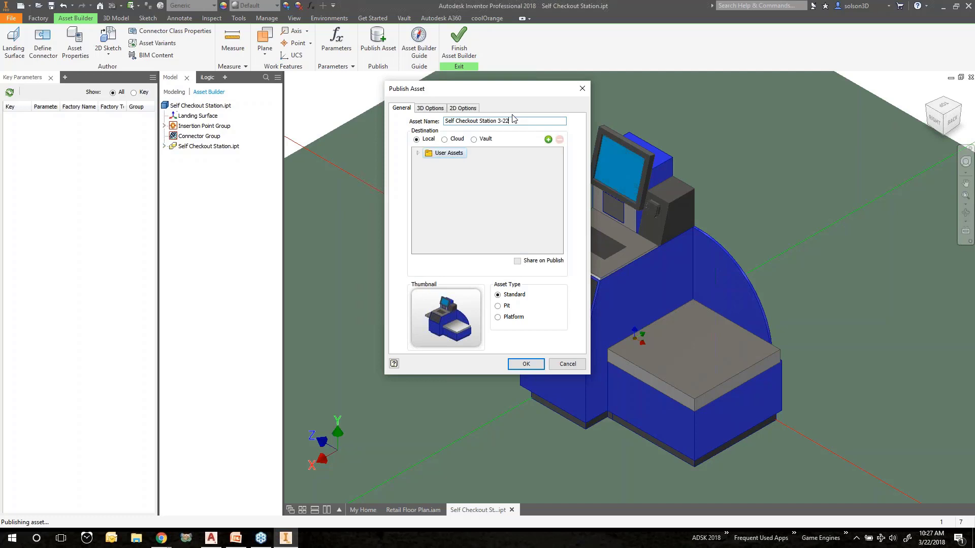
left_click(418, 154)
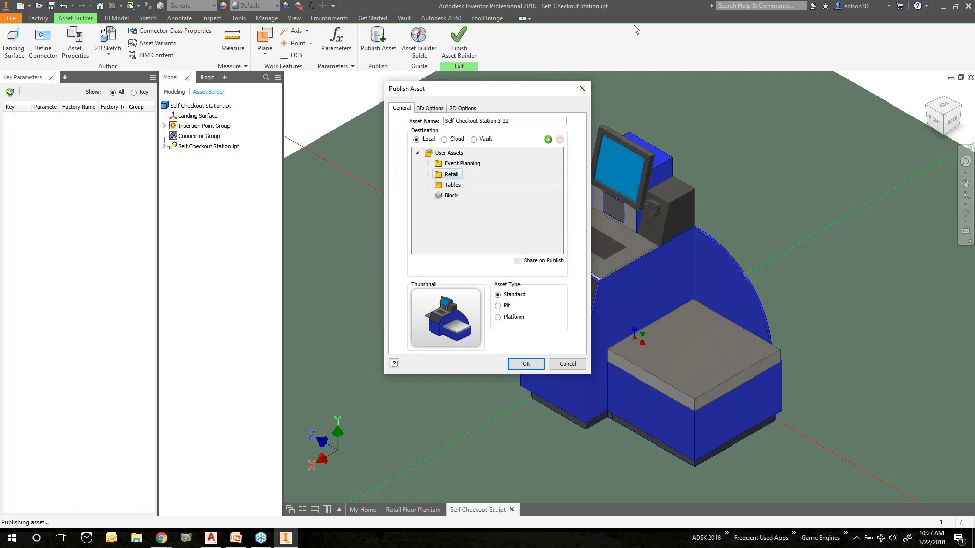
left_click(429, 109)
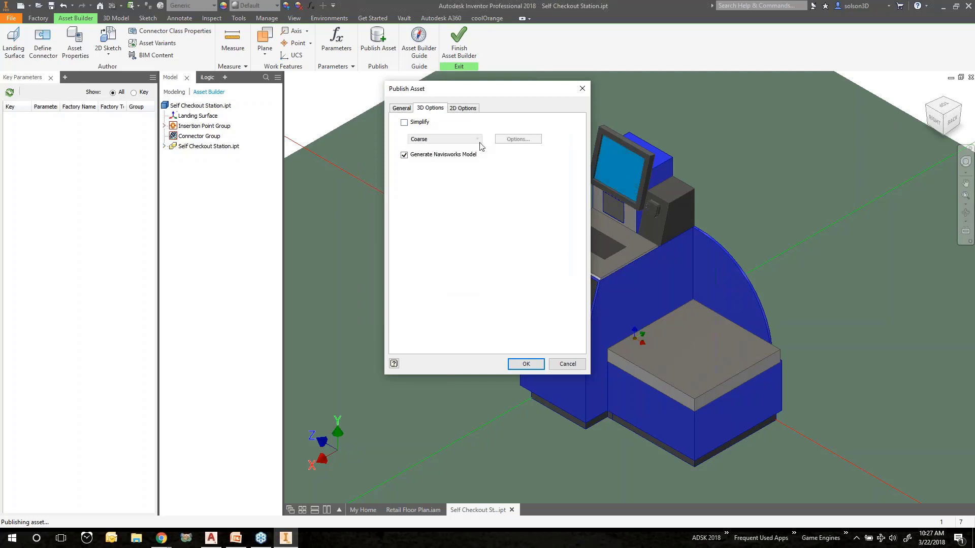
left_click(404, 122)
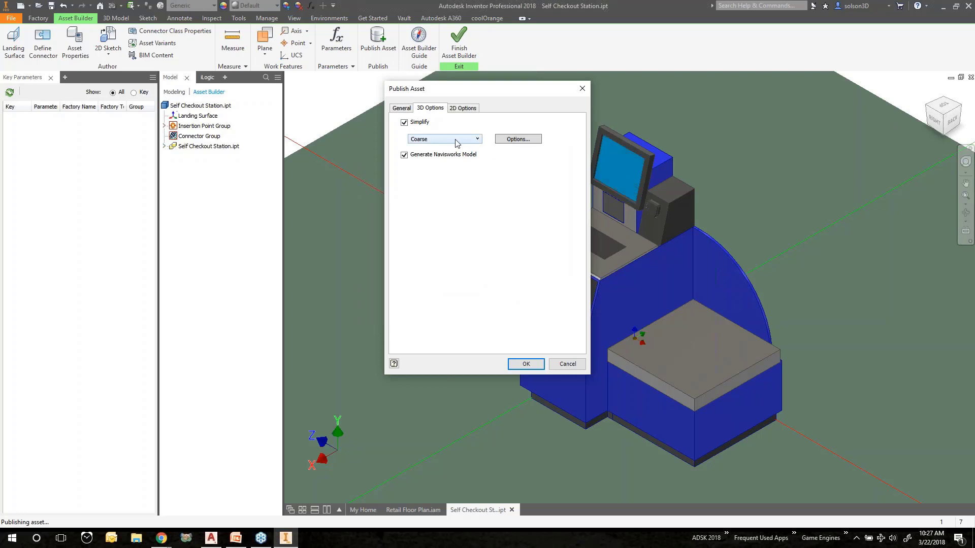
left_click(460, 140)
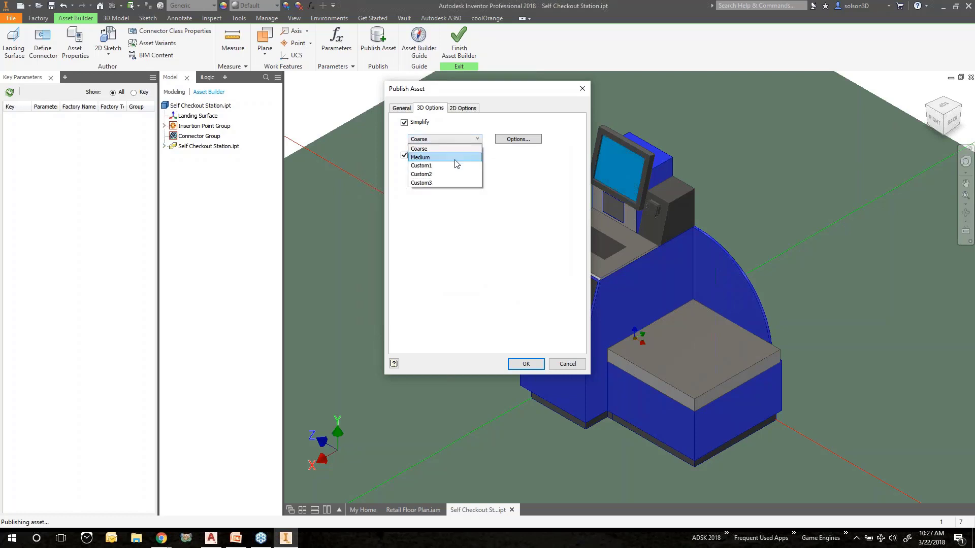
left_click(508, 188)
left_click(404, 122)
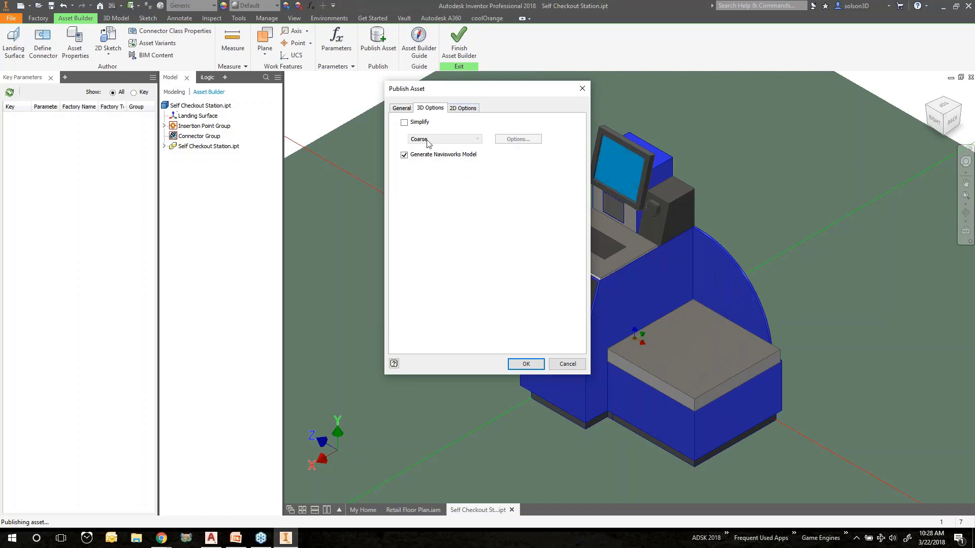
Preview the 2D representation with Publish 2D Asset enabled, then publish the asset
left_click(463, 109)
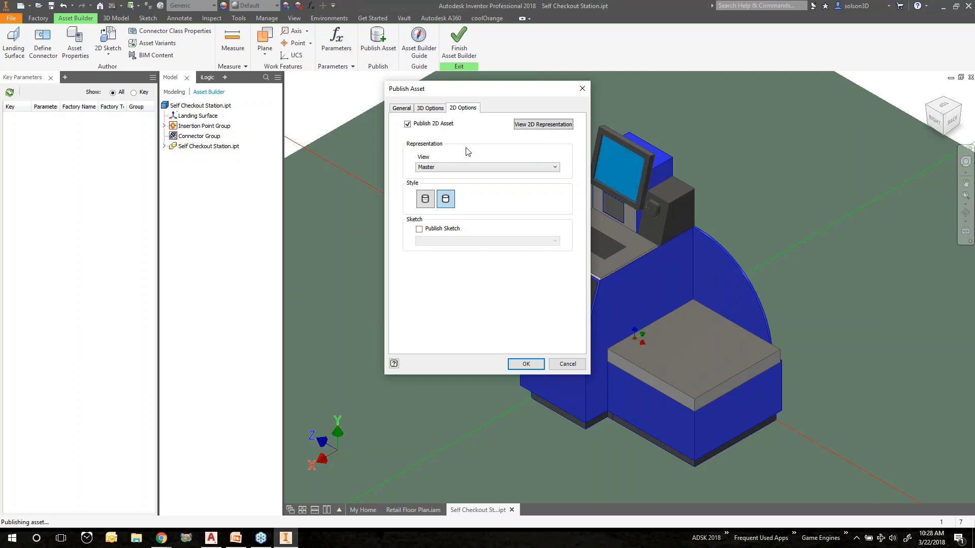
left_click(548, 126)
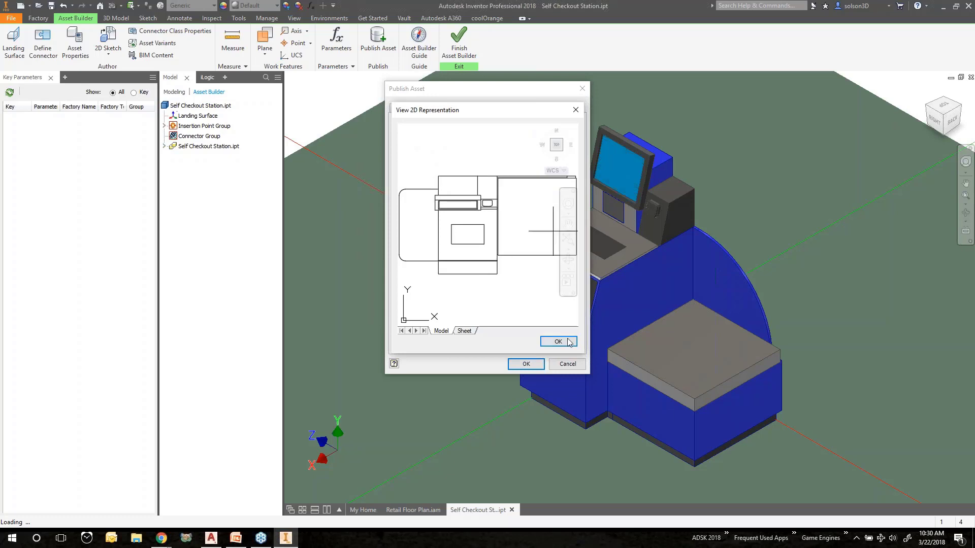
left_click(548, 341)
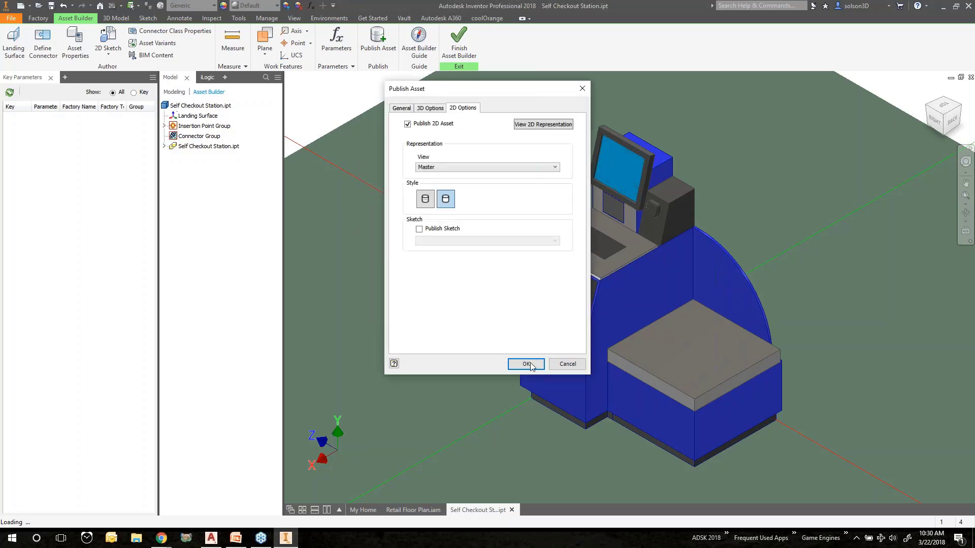
left_click(527, 364)
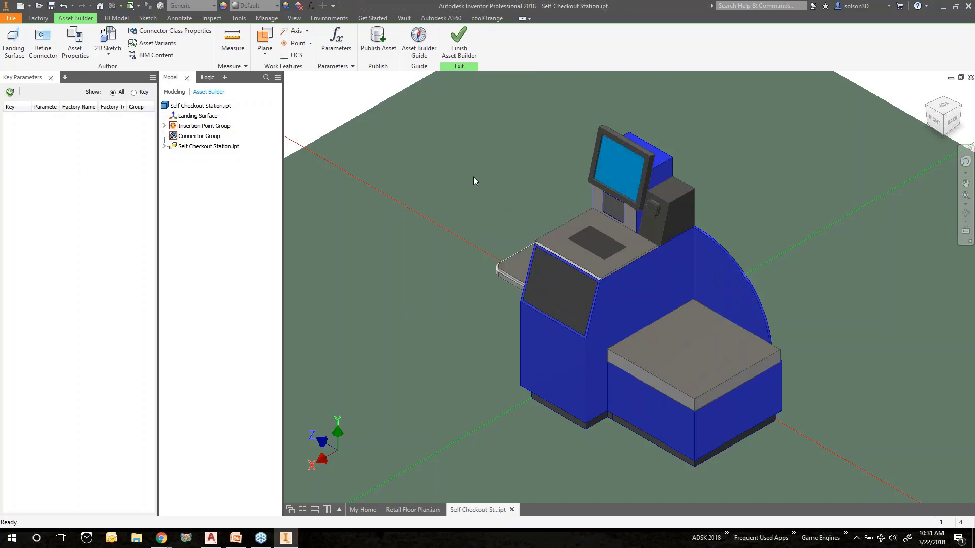
Finish the Asset Builder and switch back to the Retail Floor Plan assembly
left_click(464, 48)
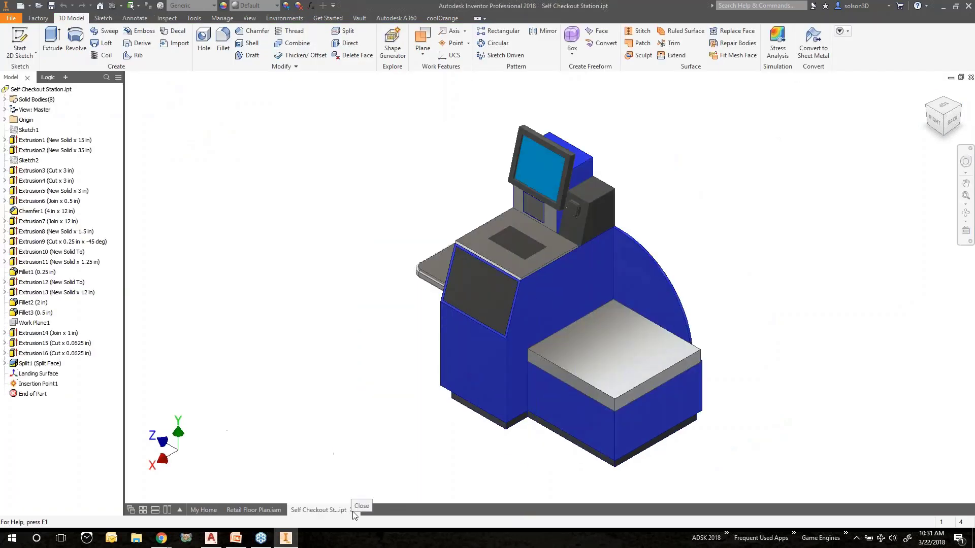
left_click(268, 509)
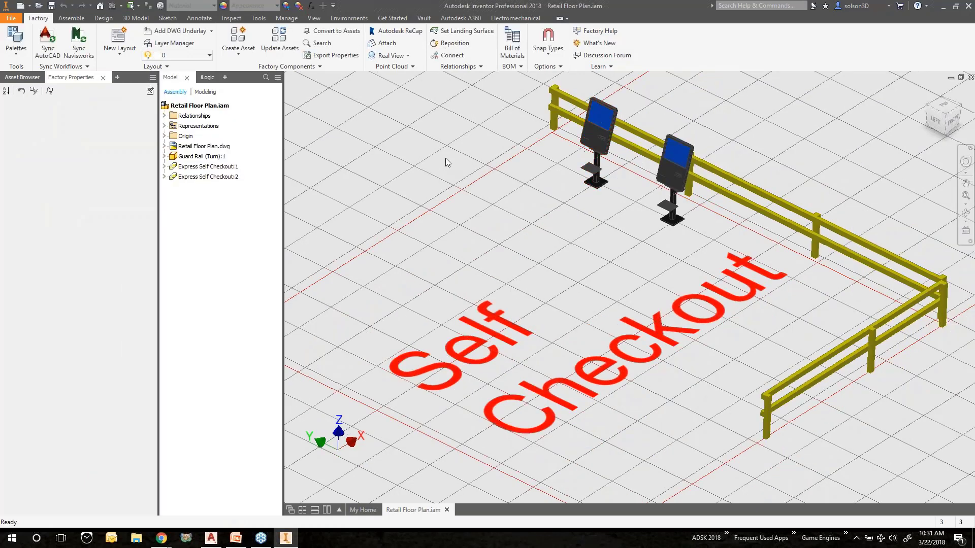
Place the published Self Checkout Station asset from User Assets > Retail in front of the self-checkout area
middle_click_drag(446, 158, 675, 119)
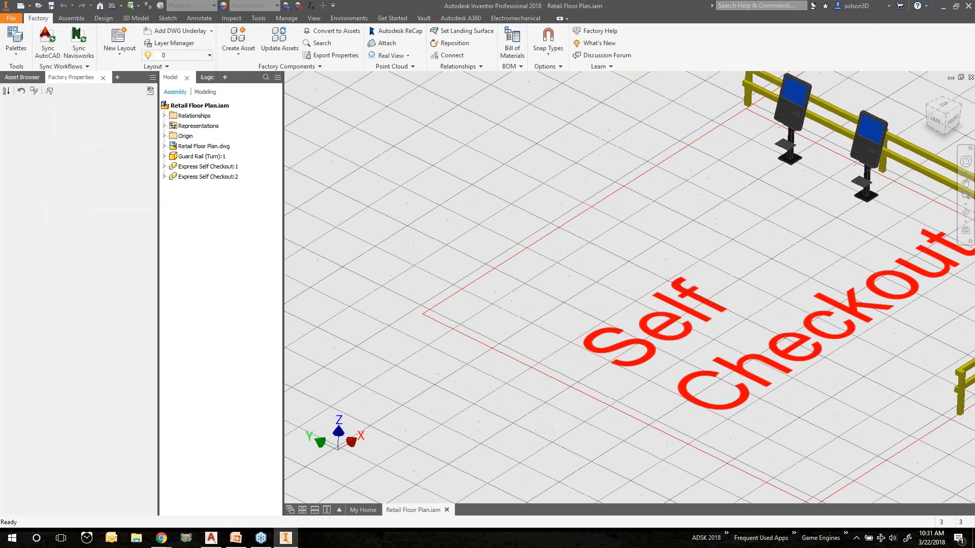
left_click(24, 79)
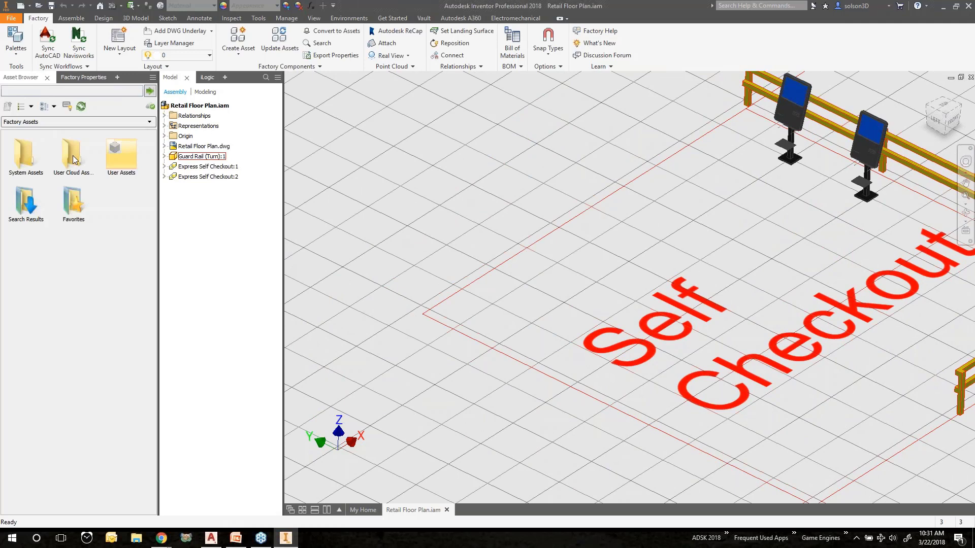
double_click(119, 152)
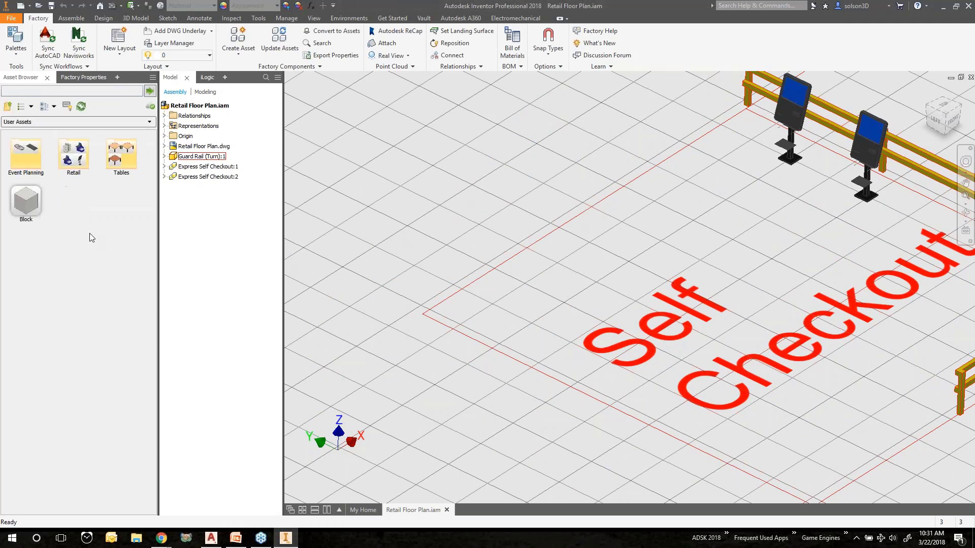
double_click(72, 153)
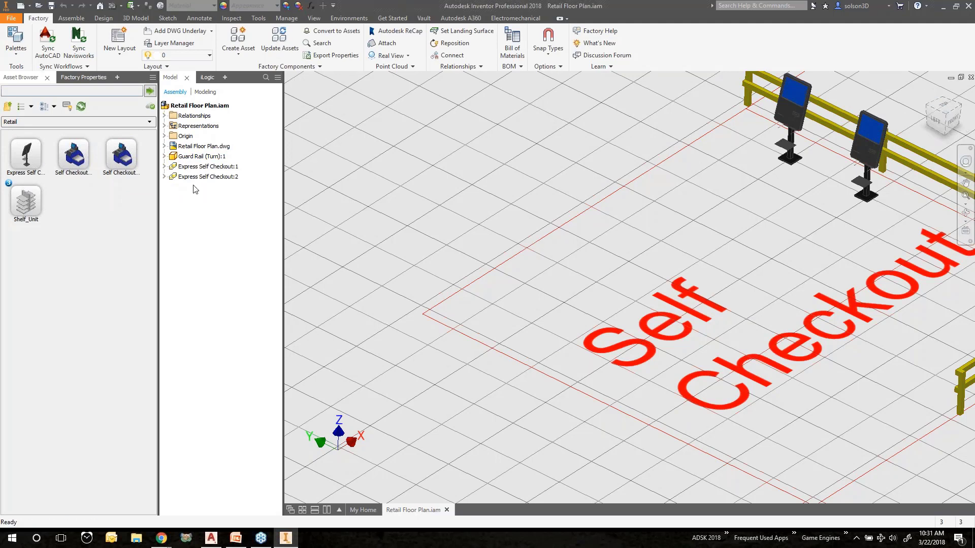
left_click_drag(121, 156, 464, 234)
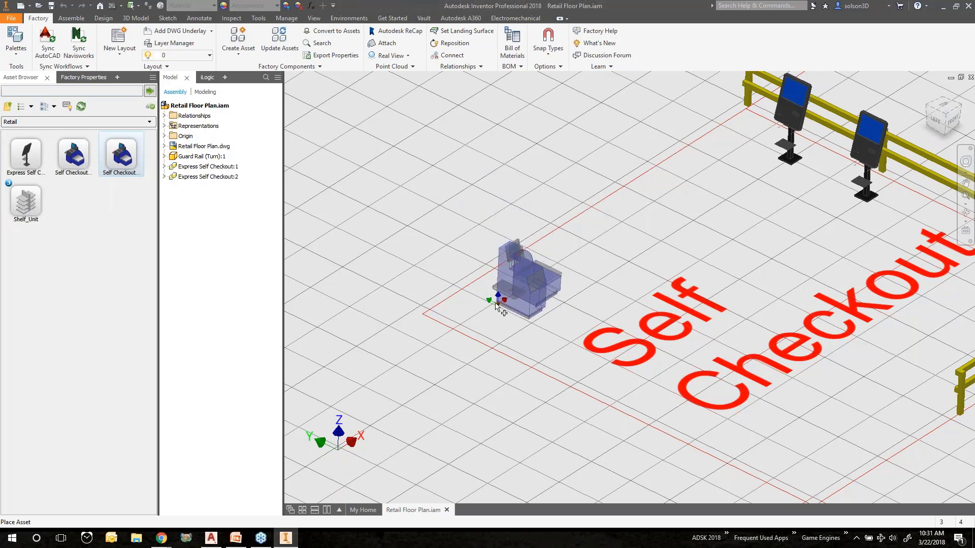
left_click(496, 304)
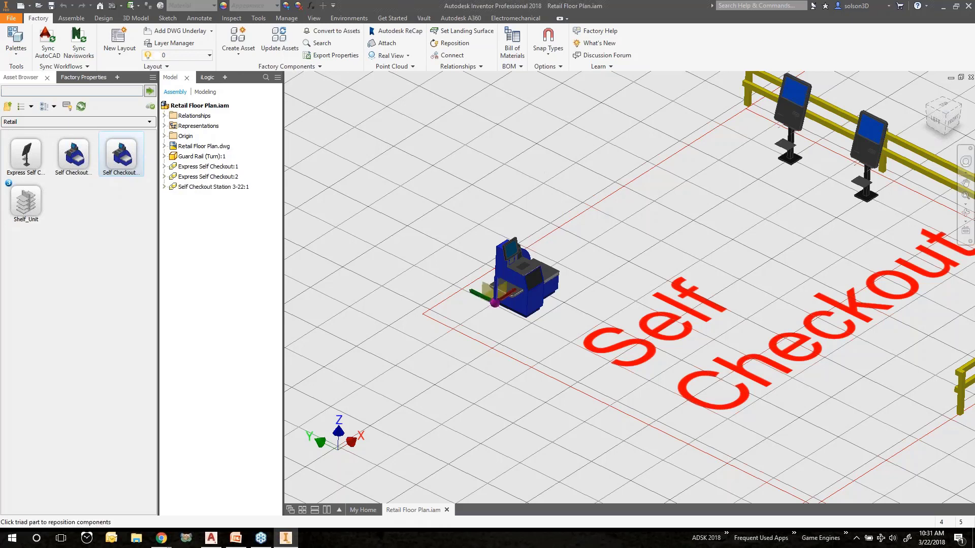
right_click(526, 168)
left_click(546, 173)
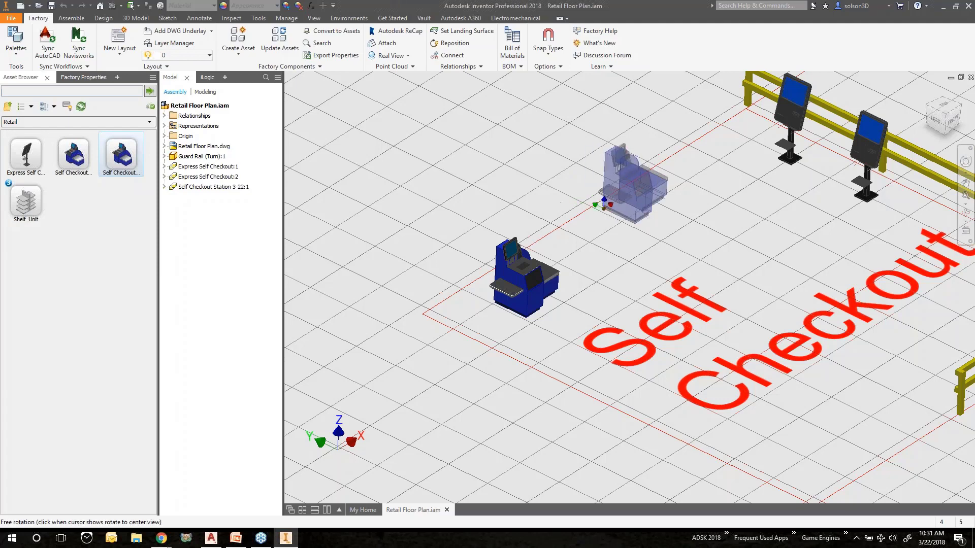
middle_click_drag(604, 208, 561, 201, "shift")
key("Escape")
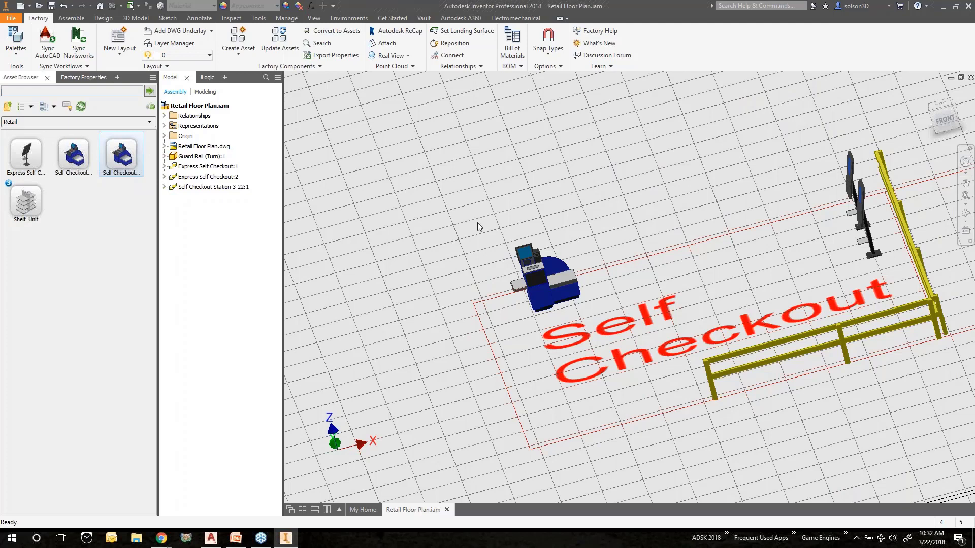
Open the Shelf_Unit asset for editing in the Asset Editor
right_click(34, 201)
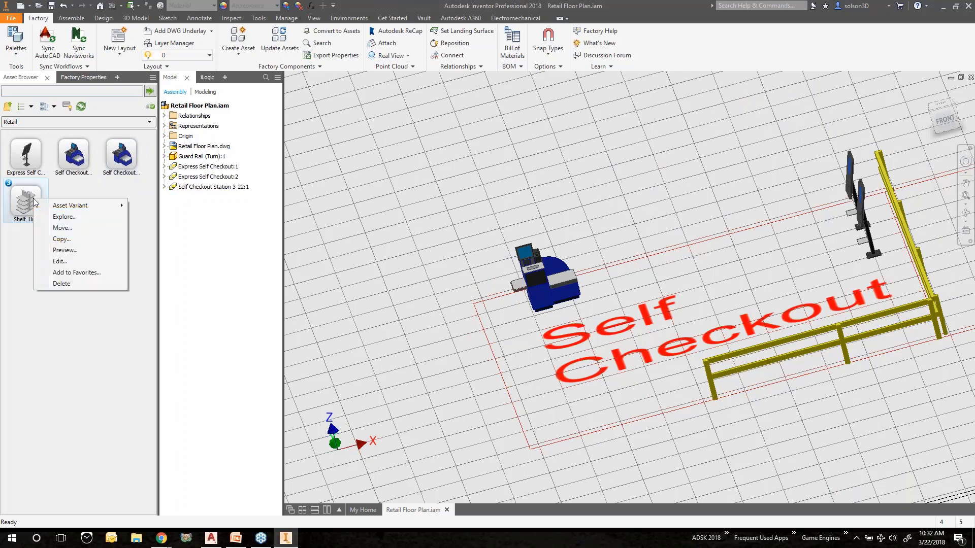
left_click(66, 262)
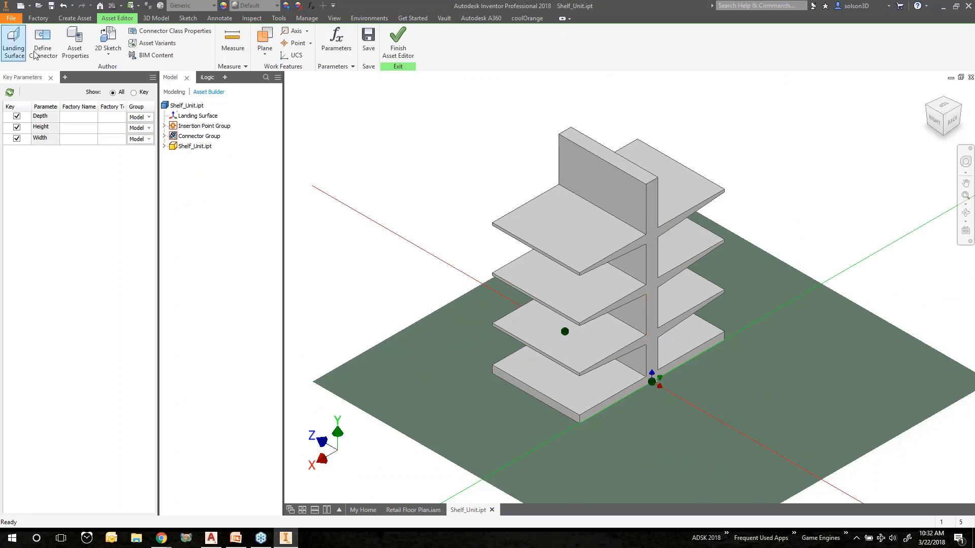
Add a new asset variant named 6ft_Shelf with a width of 72 in to the Shelf_Unit
scroll(656, 390, "up", 4)
scroll(657, 390, "up", 2)
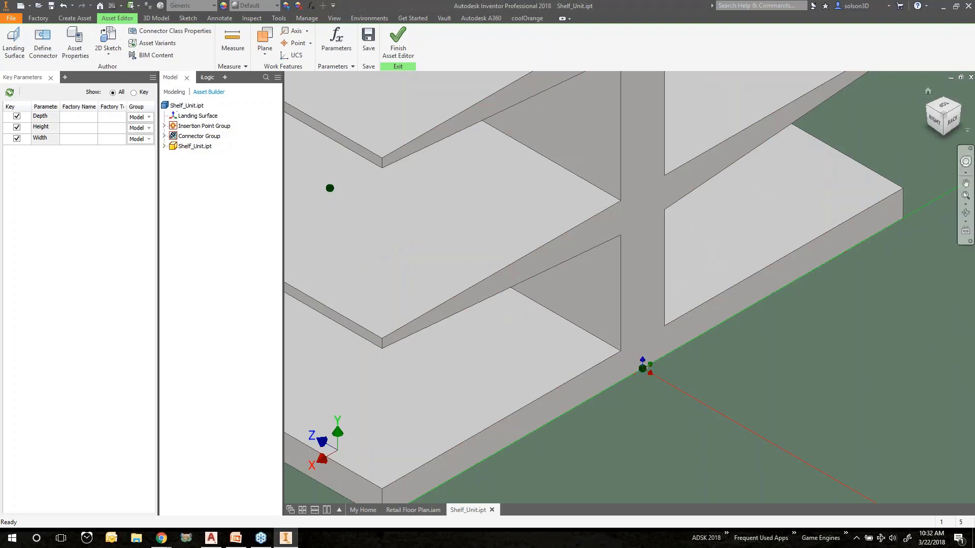
left_click(927, 109)
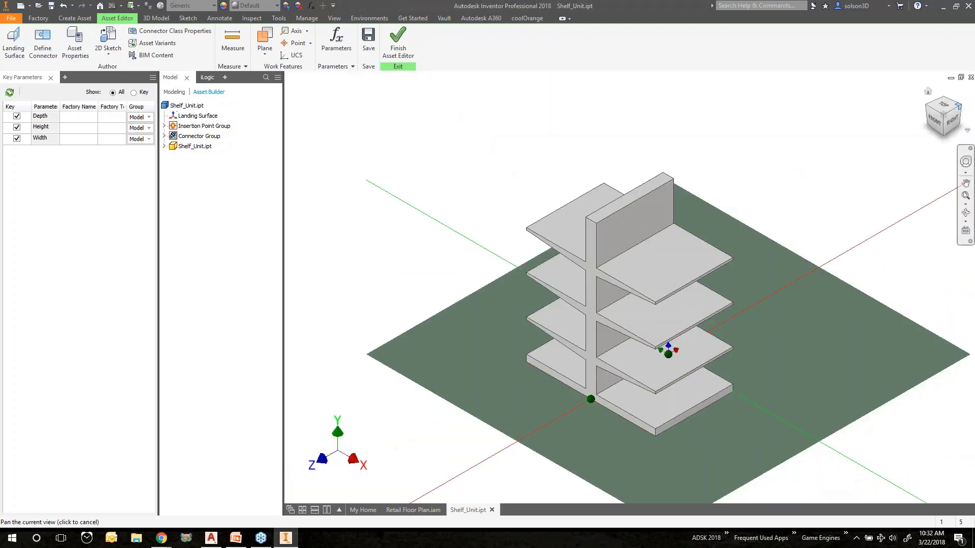
left_click(960, 108)
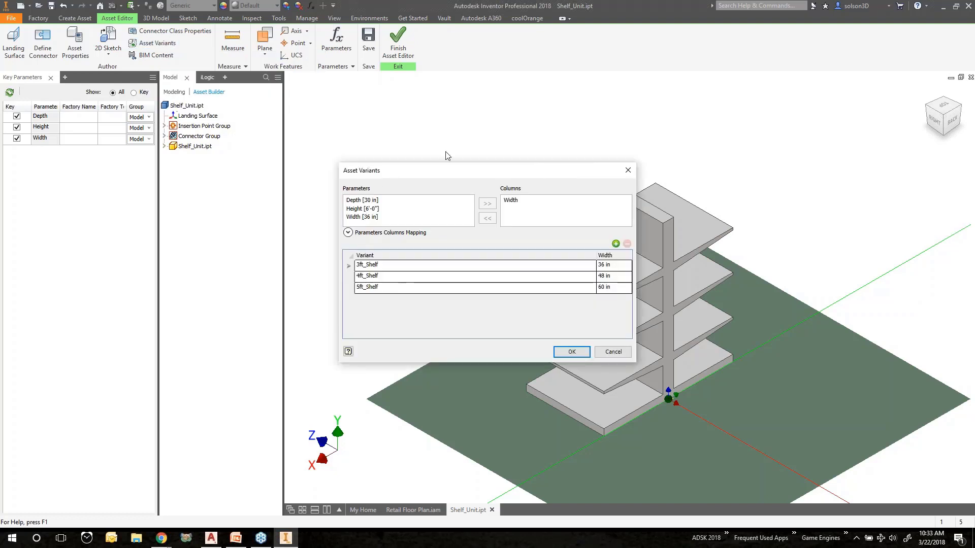
left_click_drag(437, 170, 414, 112)
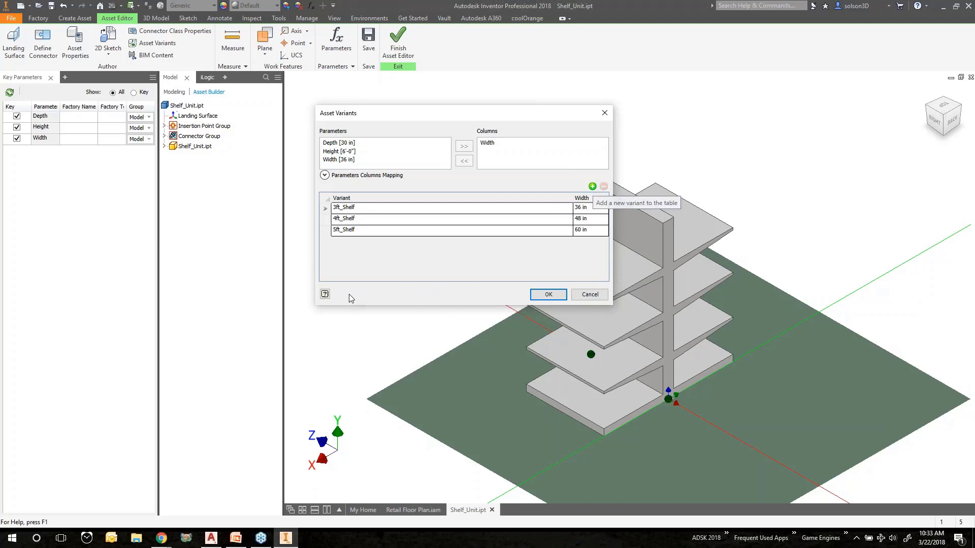
left_click(593, 187)
type("6")
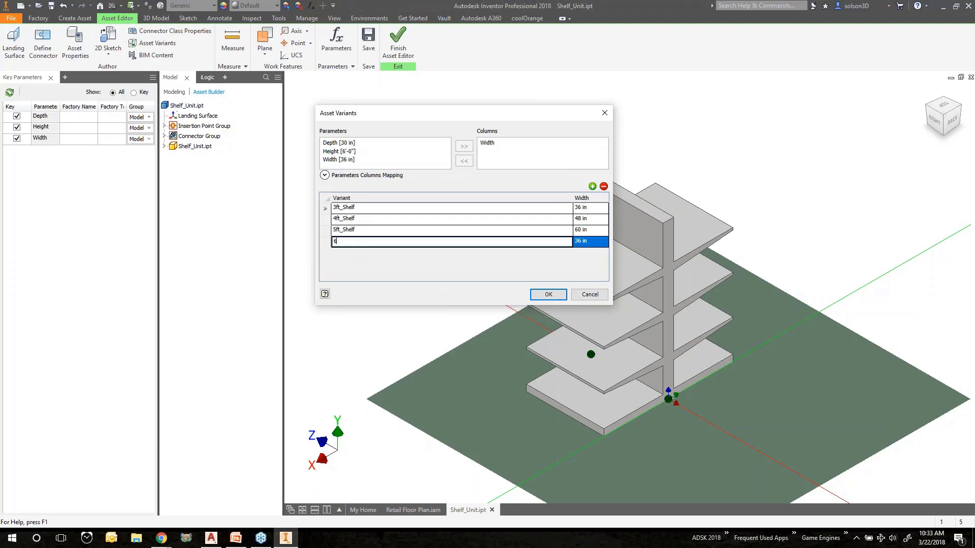
type("ft_s")
type("Shelf")
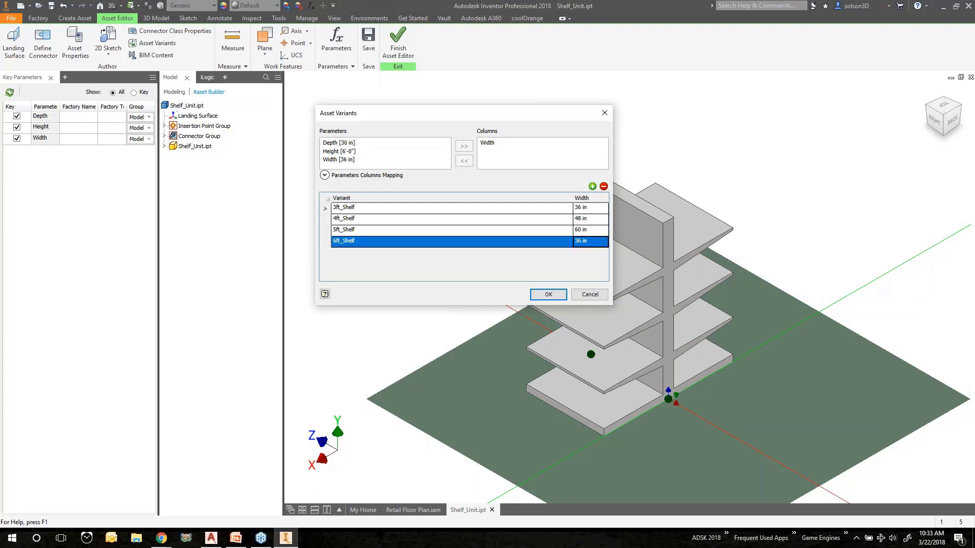
key("Tab")
type("72 in")
left_click(549, 296)
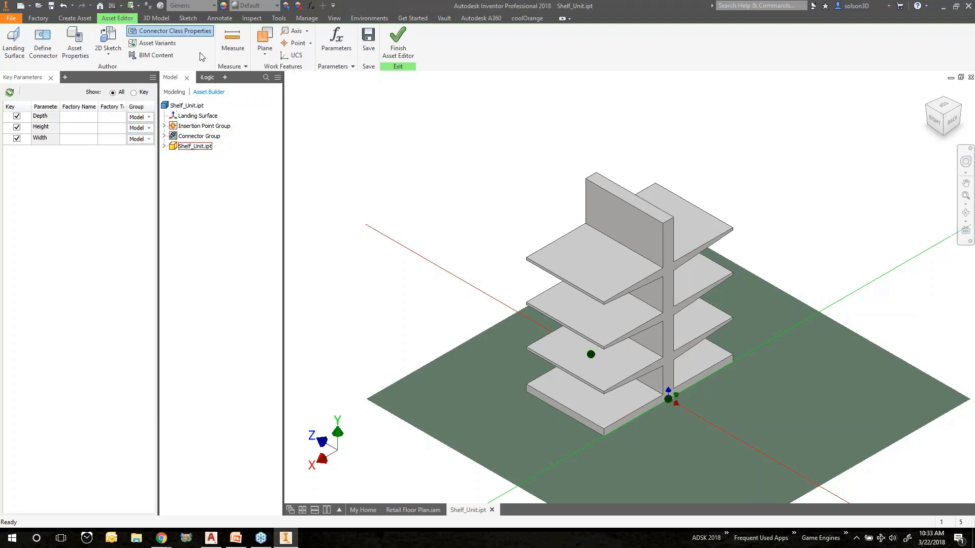
Examine the Shelving connector class properties and the list of available connector class files
left_click(179, 31)
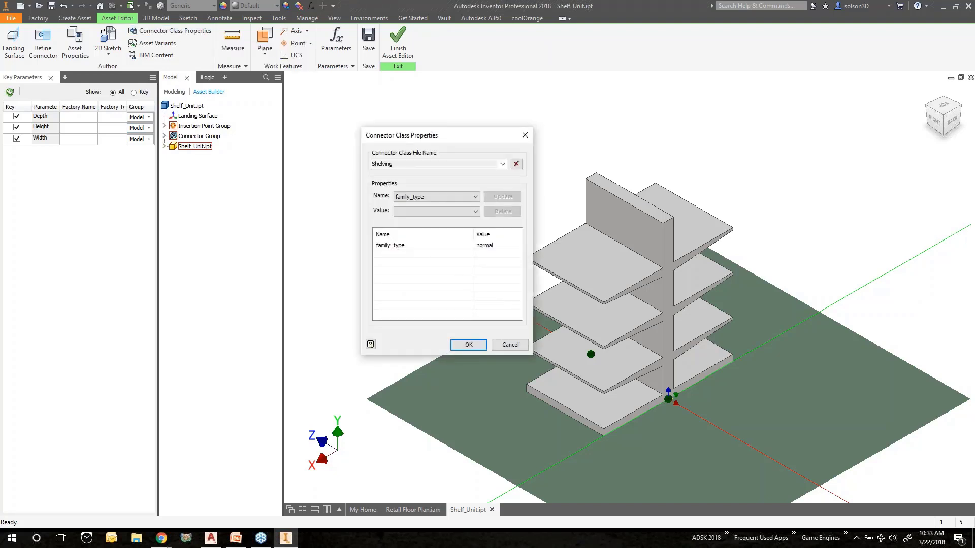
left_click(502, 165)
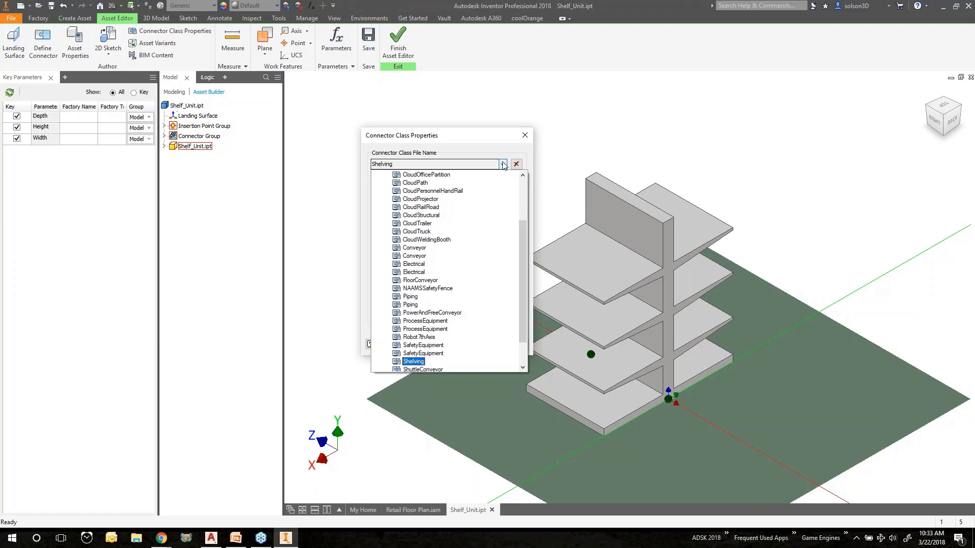
left_click(510, 145)
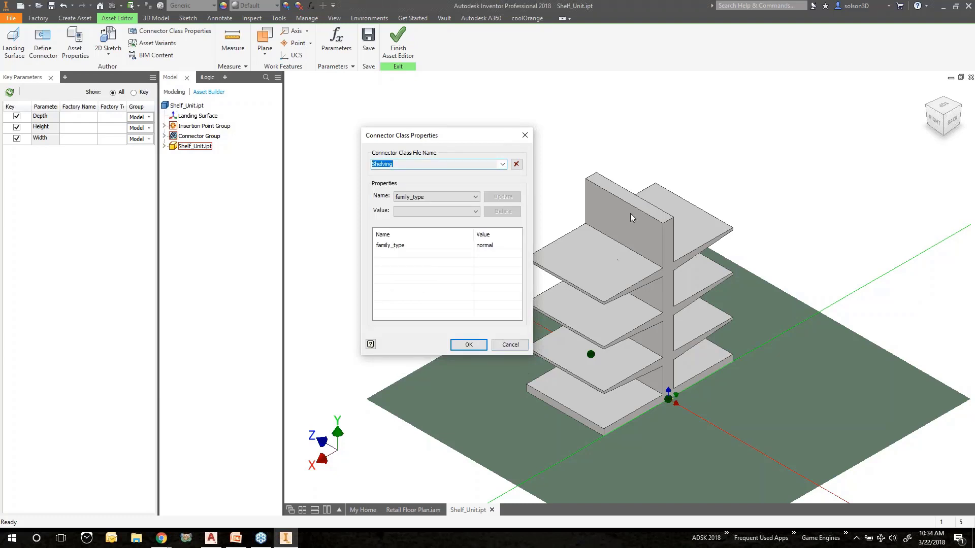
left_click(512, 348)
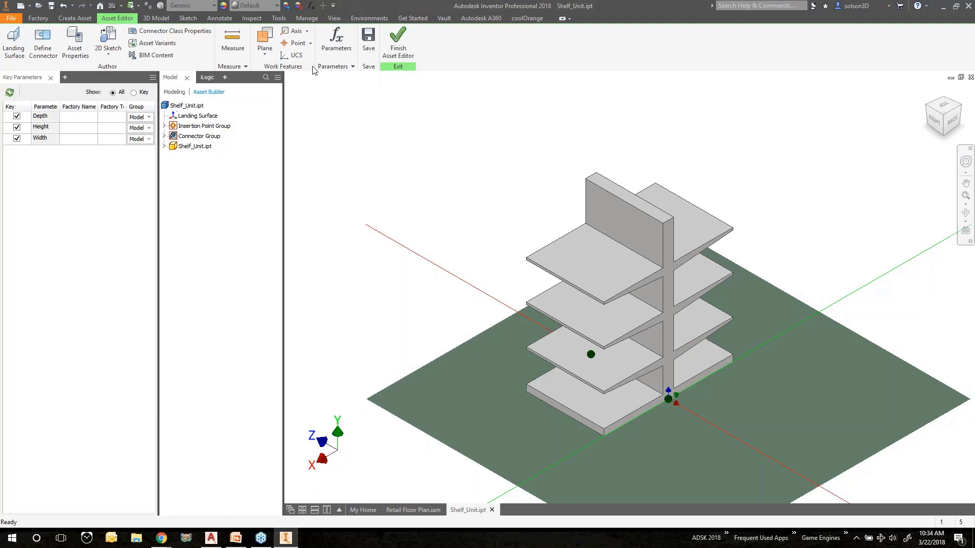
left_click(169, 31)
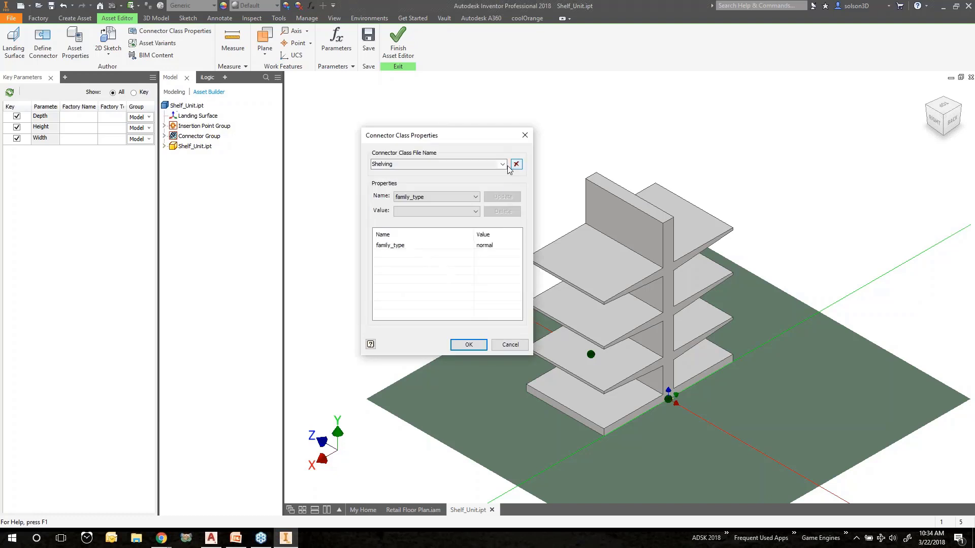
left_click(503, 164)
scroll(467, 247, "down", 2)
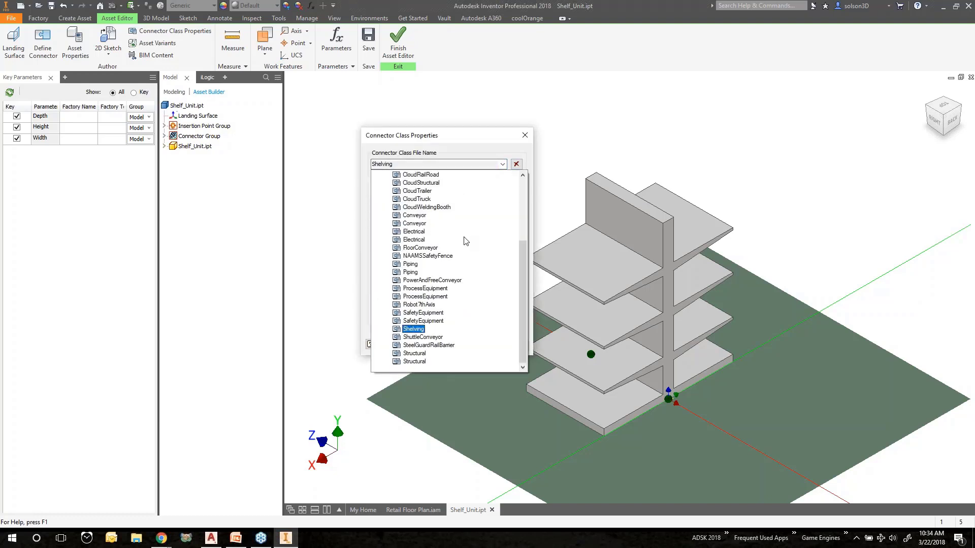
scroll(453, 284, "up", 4)
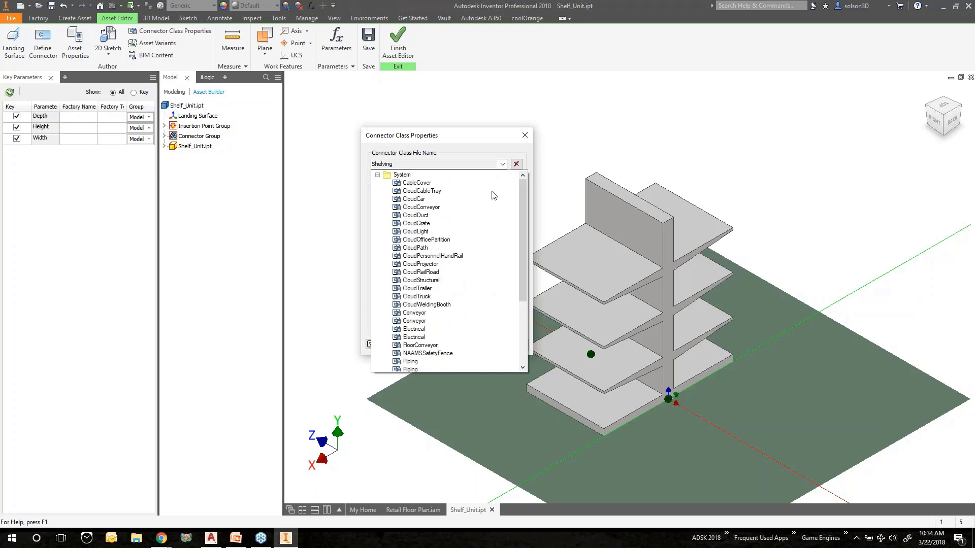
left_click(524, 136)
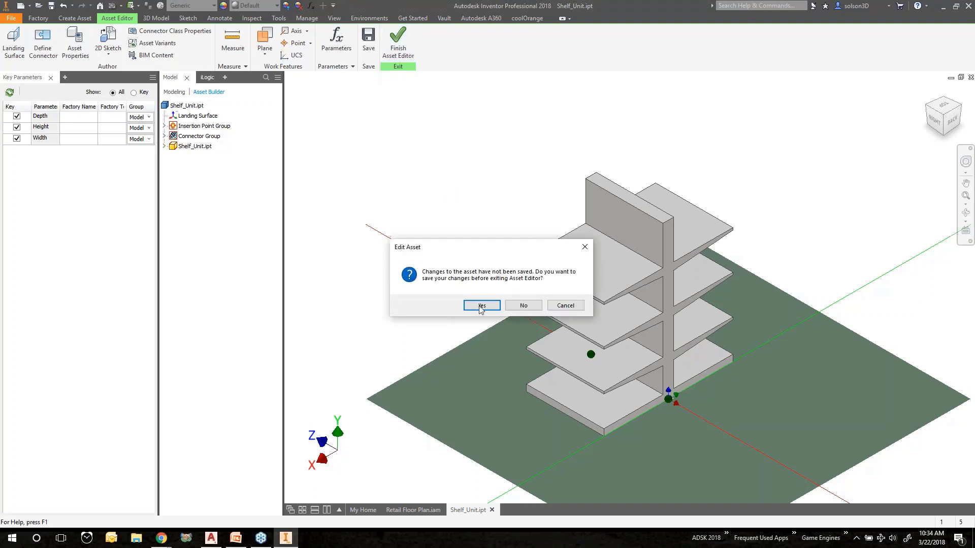
Exit the Asset Editor, saving and publishing the Shelf_Unit changes, and close the Shelf_Unit window
left_click(482, 305)
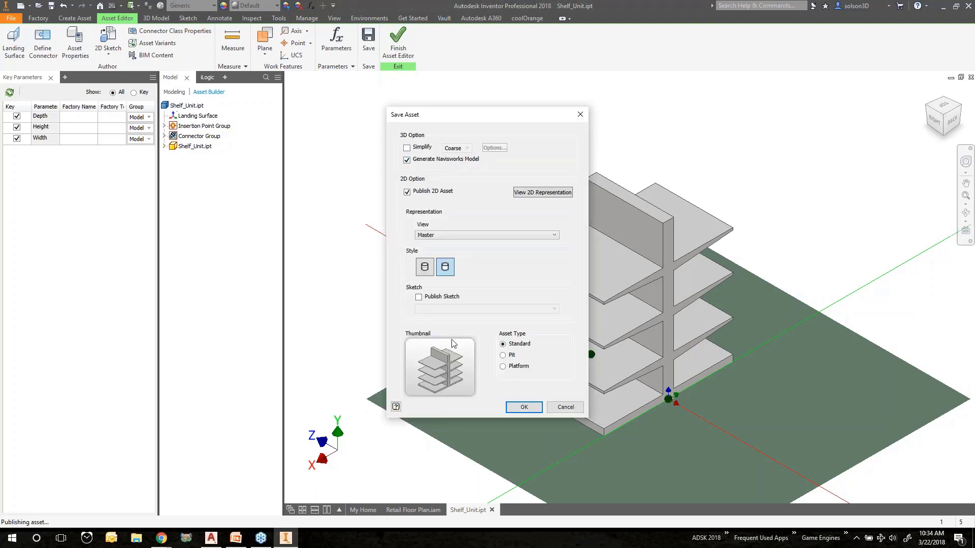
left_click(523, 408)
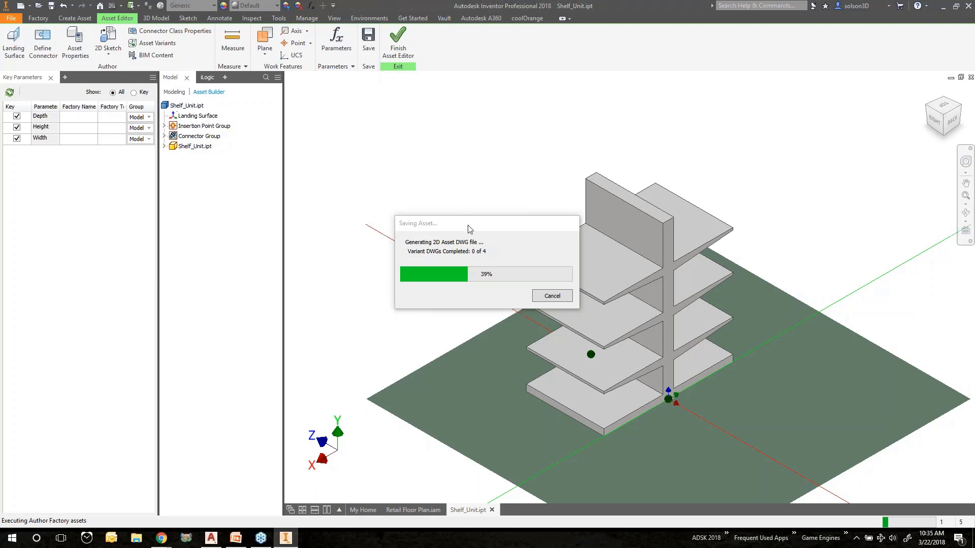
left_click_drag(468, 227, 461, 208)
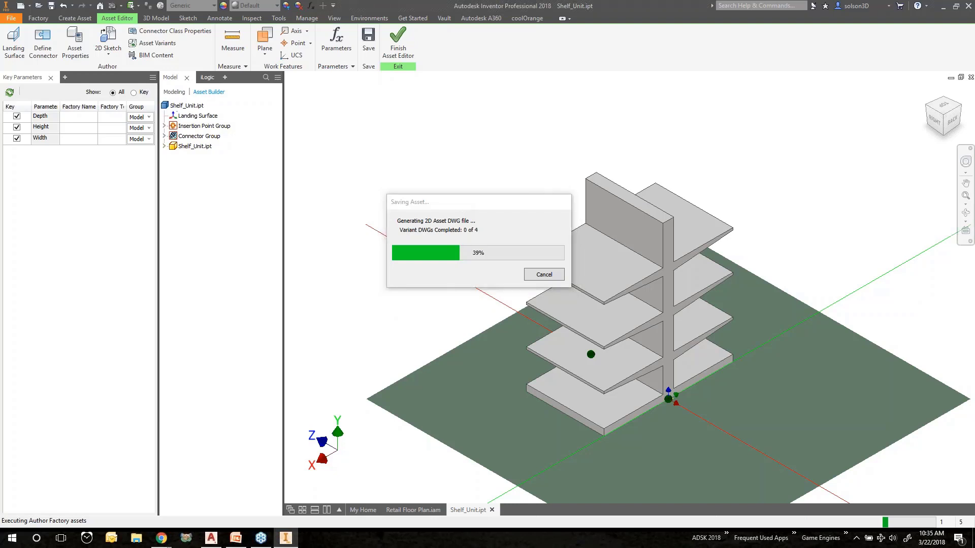
left_click_drag(465, 205, 446, 175)
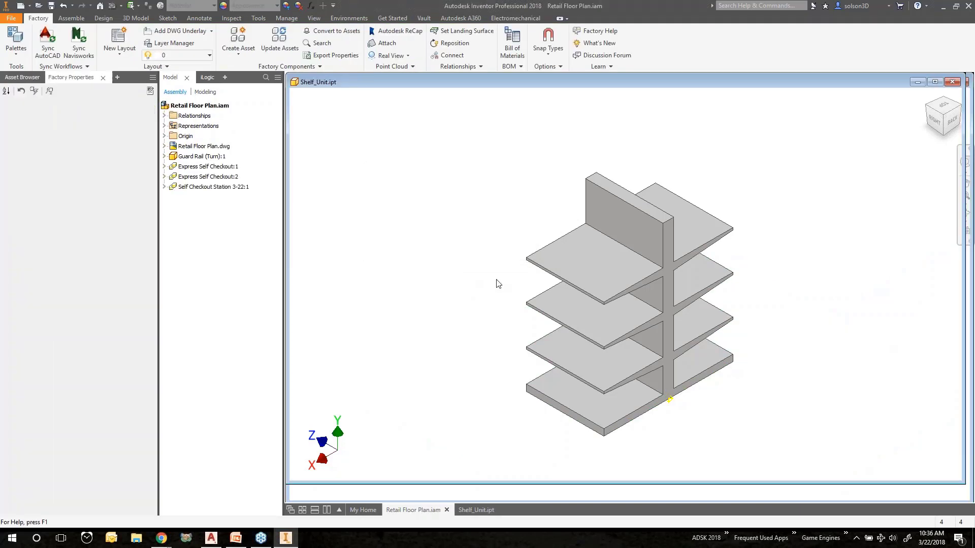
left_click(953, 83)
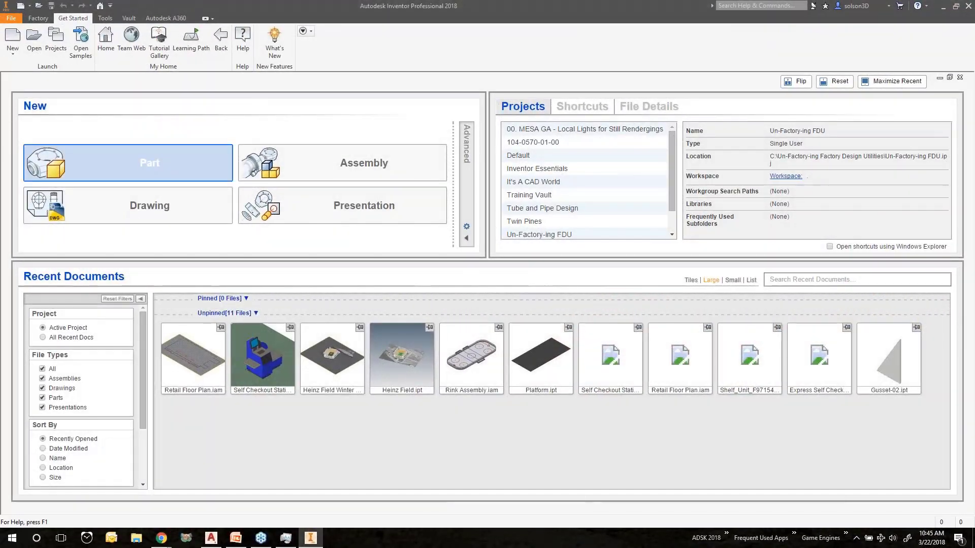
Reopen Retail Floor Plan.iam, view it from the top, and browse to the User Assets Retail folder
mouse_move(202, 352)
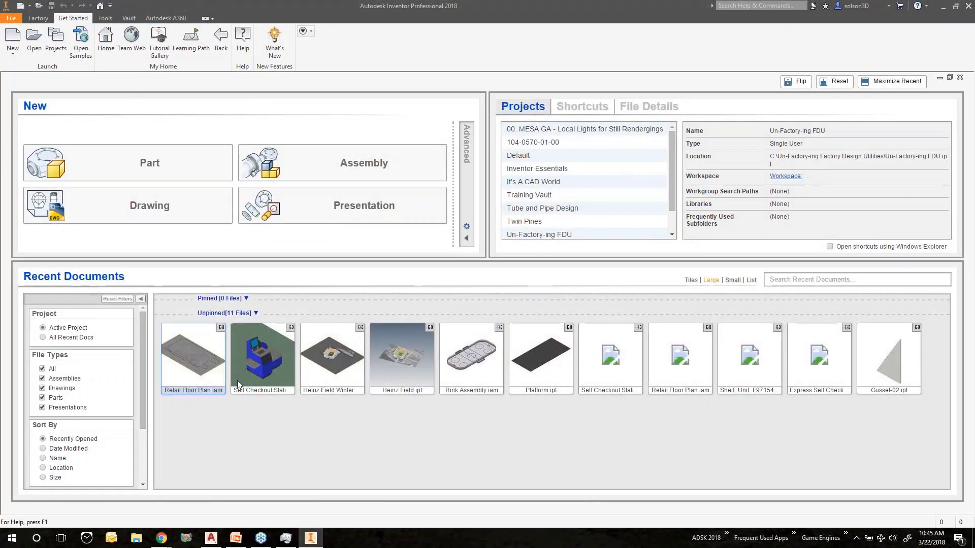
left_click(199, 359)
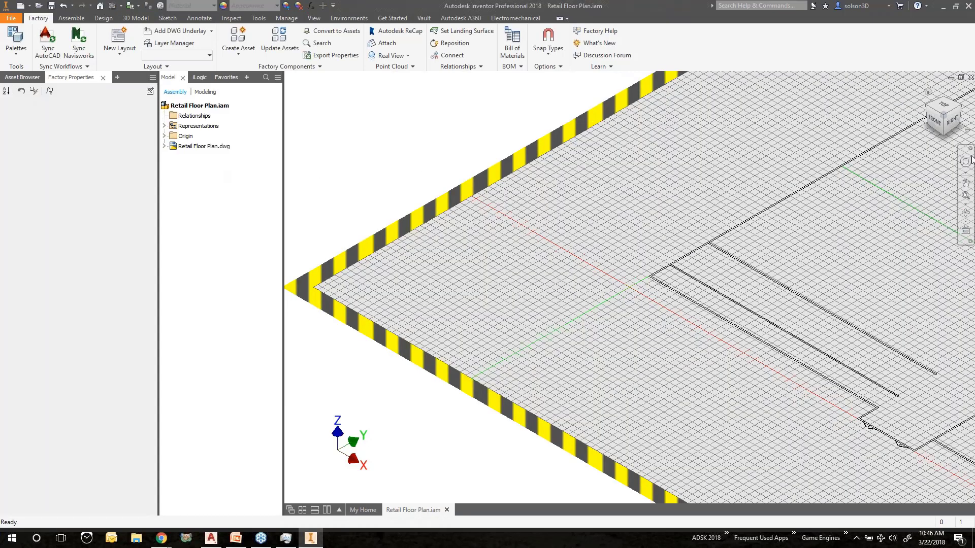
scroll(944, 105, "down", 10)
left_click(945, 105)
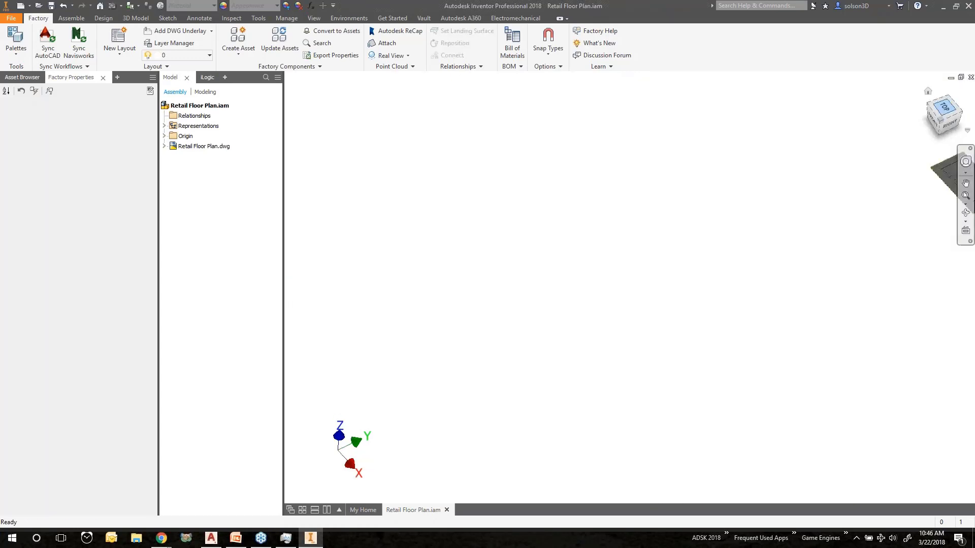
left_click(958, 94)
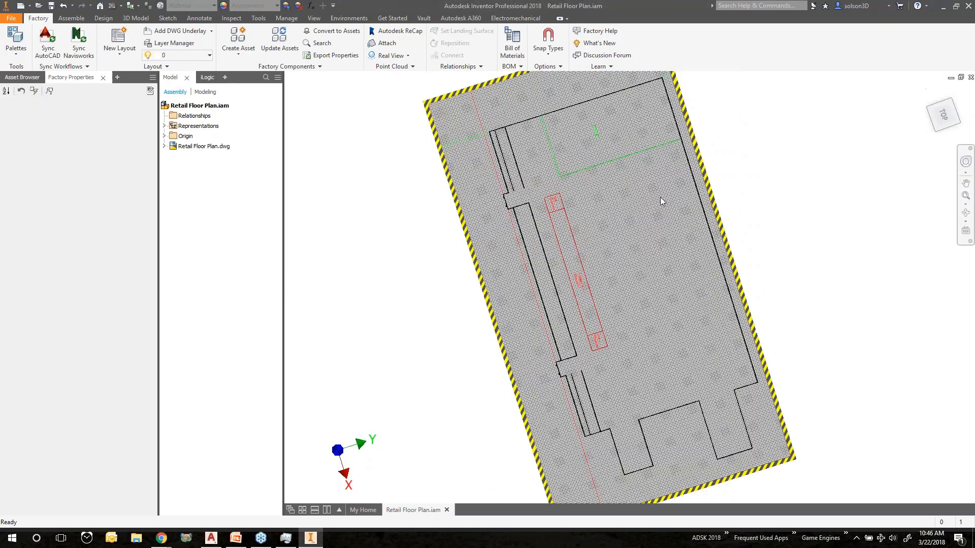
scroll(501, 323, "up", 7)
scroll(501, 322, "down", 10)
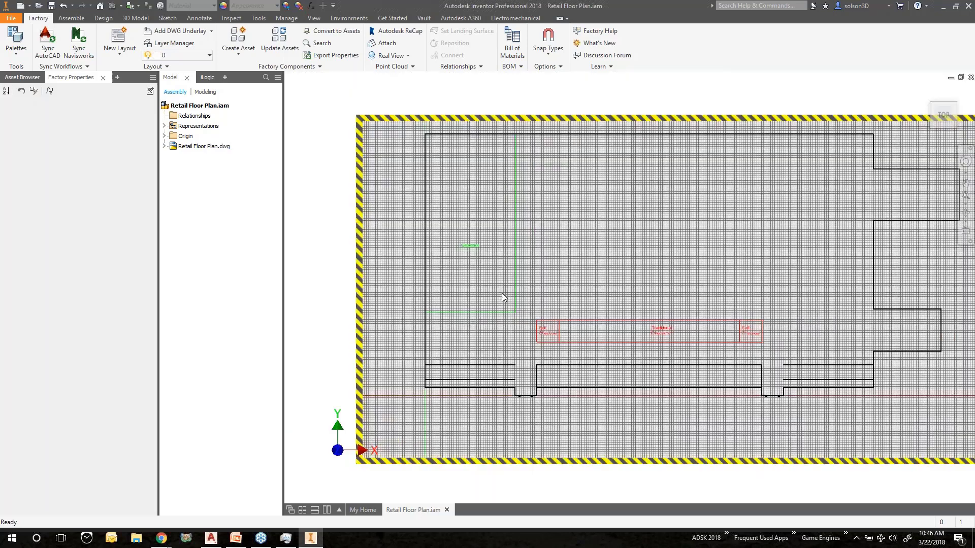
scroll(503, 291, "up", 8)
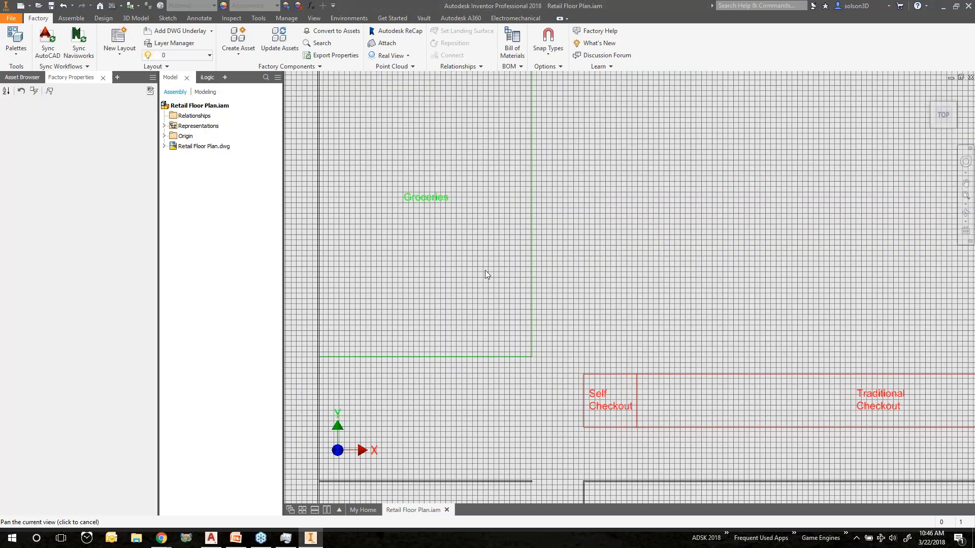
left_click(22, 78)
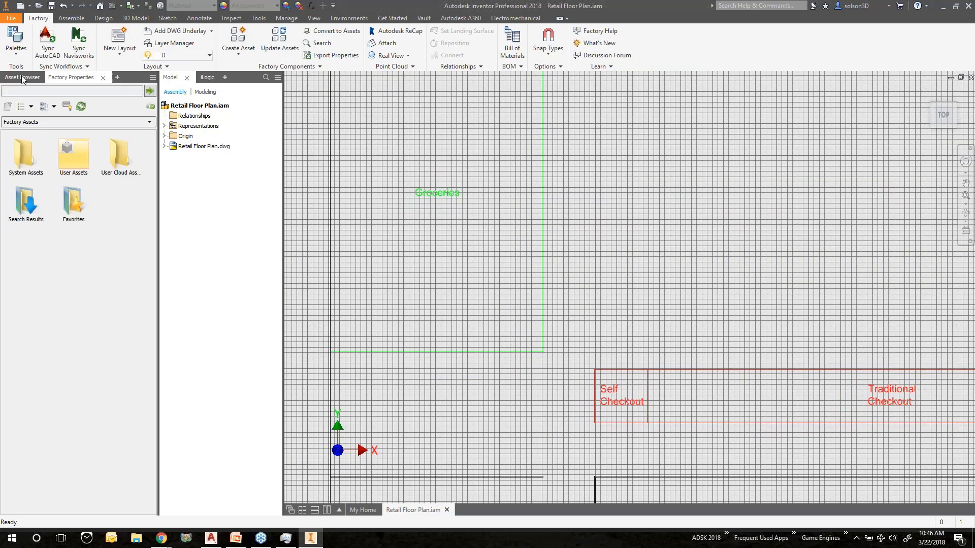
double_click(73, 154)
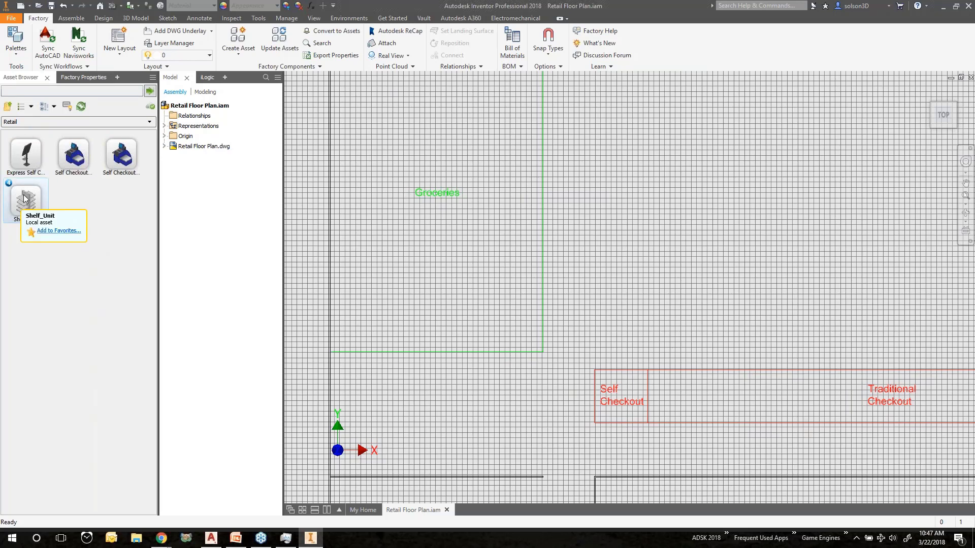
Place the Shelf_Unit asset inside the Groceries area near its lower-right corner
mouse_move(10, 186)
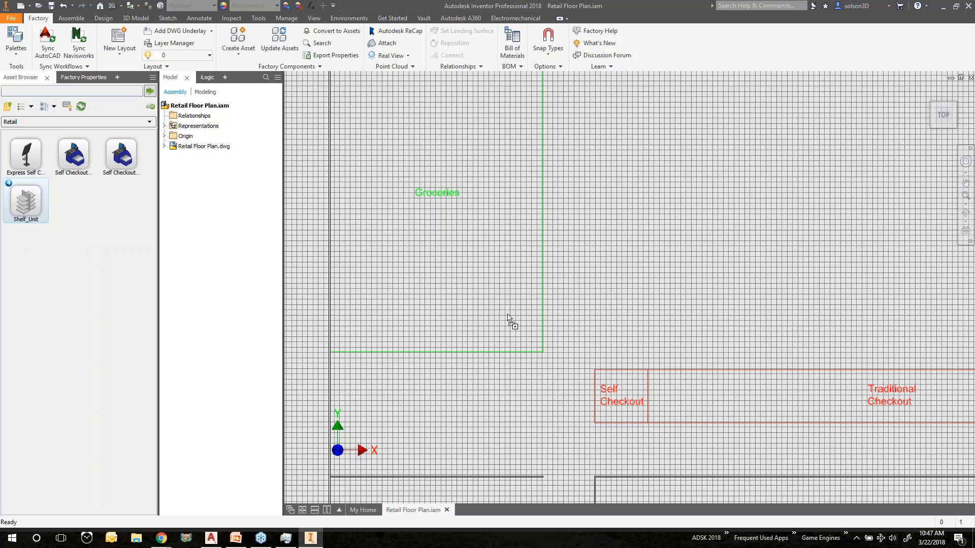
left_click_drag(507, 316, 512, 318)
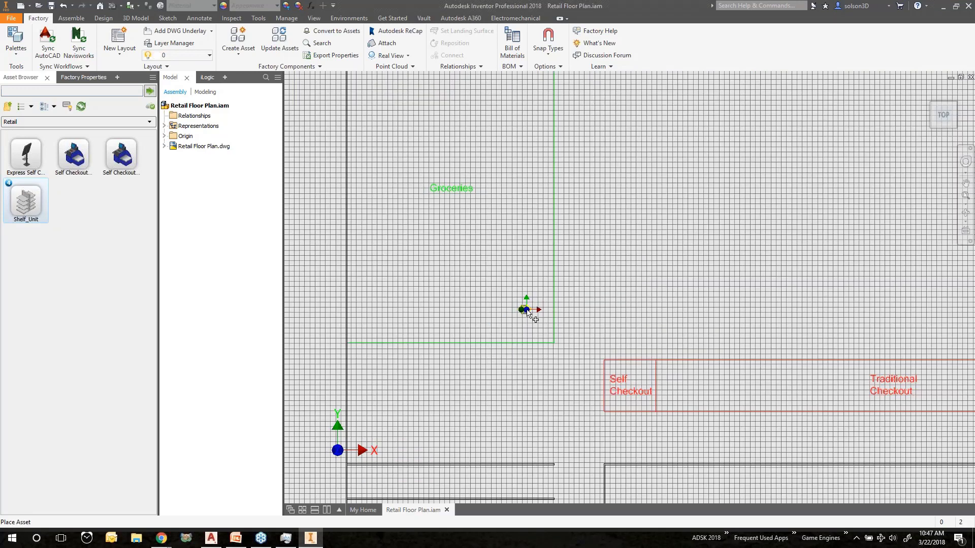
scroll(528, 312, "up", 3)
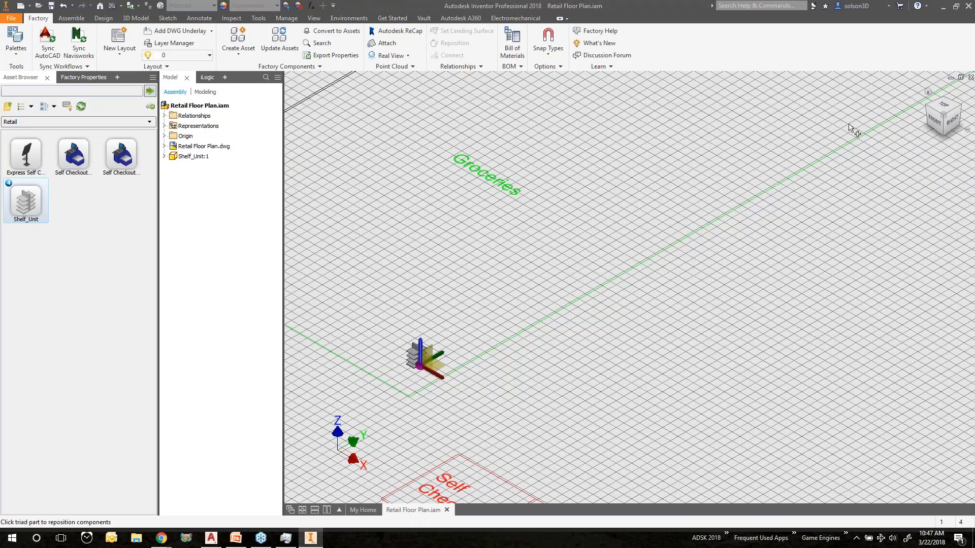
right_click(453, 277)
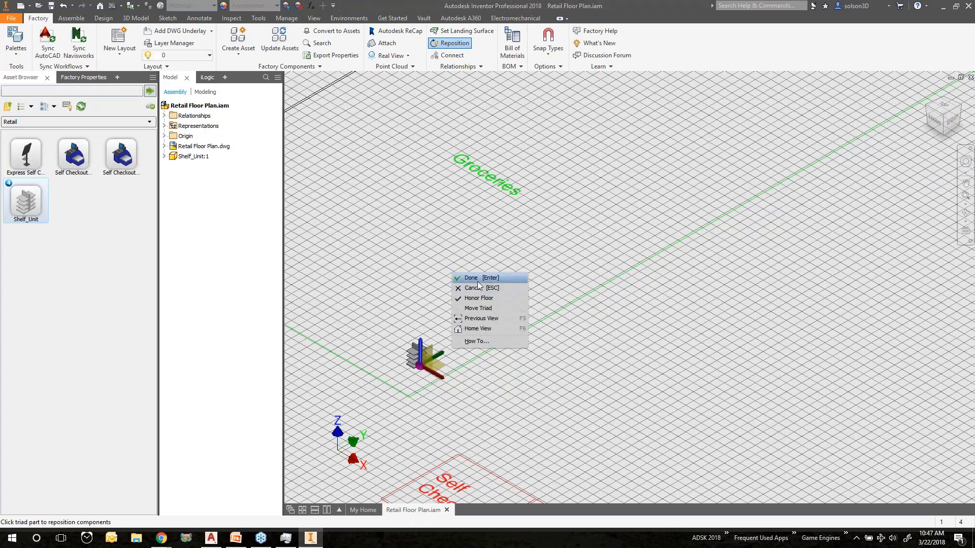
left_click(375, 354)
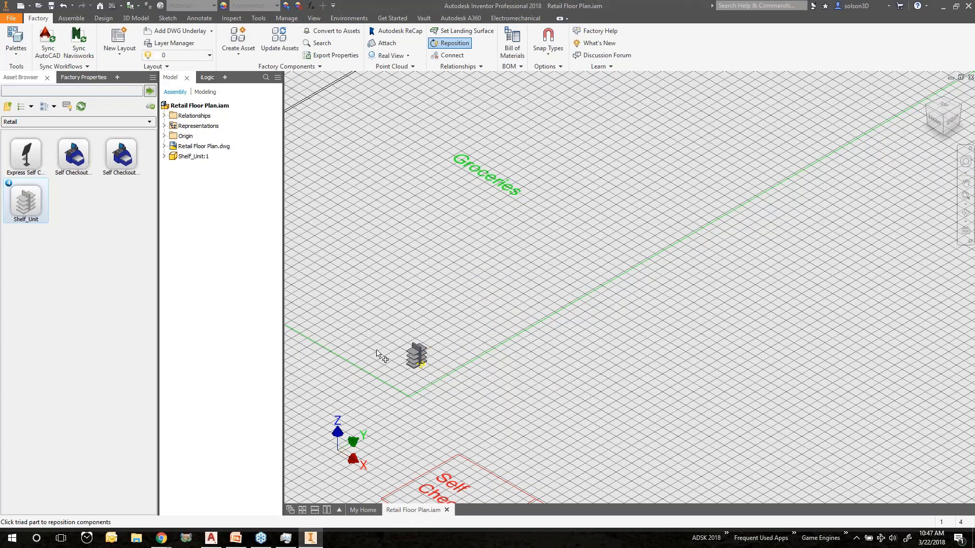
Place two more Shelf_Unit assets snapped end-to-end onto the connectors of the first shelf in Groceries
scroll(377, 354, "up", 8)
scroll(405, 342, "down", 4)
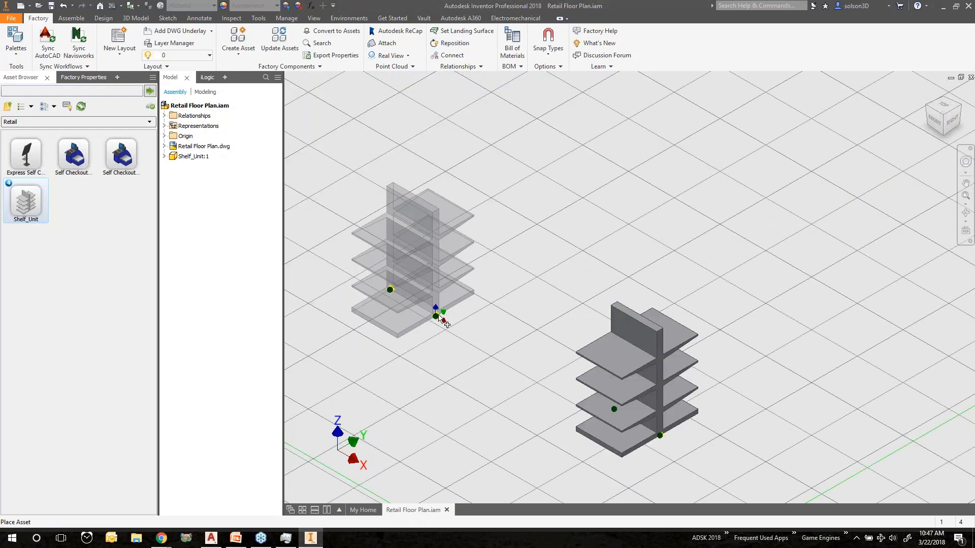
middle_click_drag(441, 314, 532, 350, "shift")
scroll(469, 336, "down", 3)
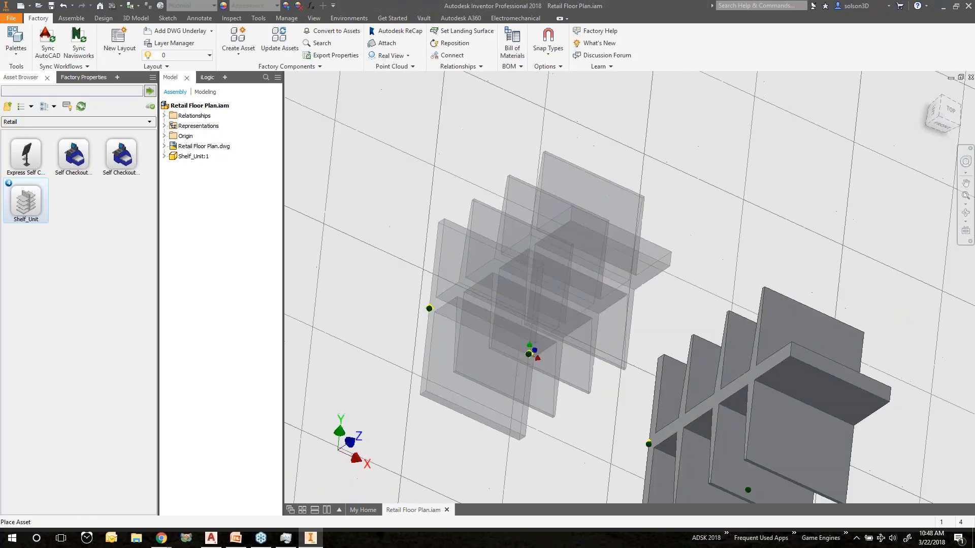
scroll(529, 354, "up", 3)
scroll(540, 310, "down", 3)
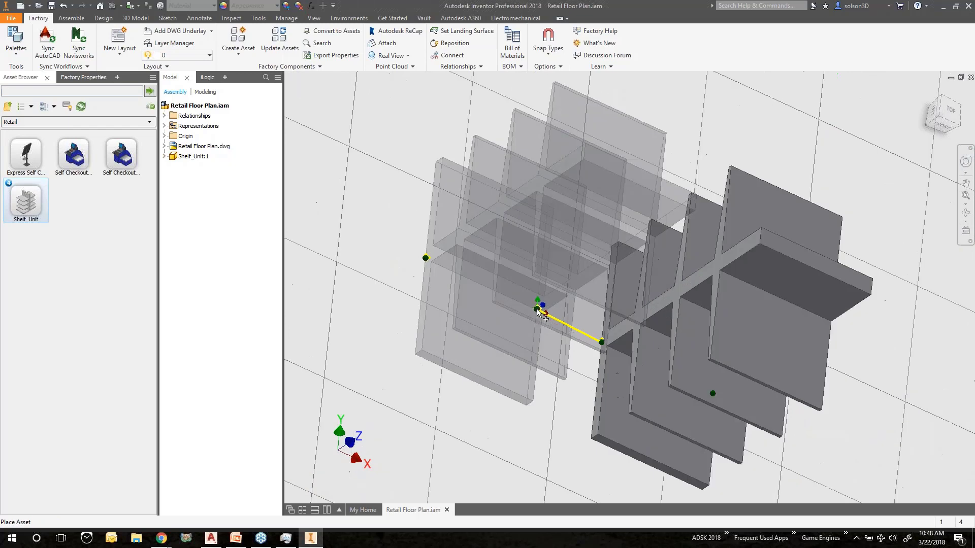
scroll(539, 311, "down", 3)
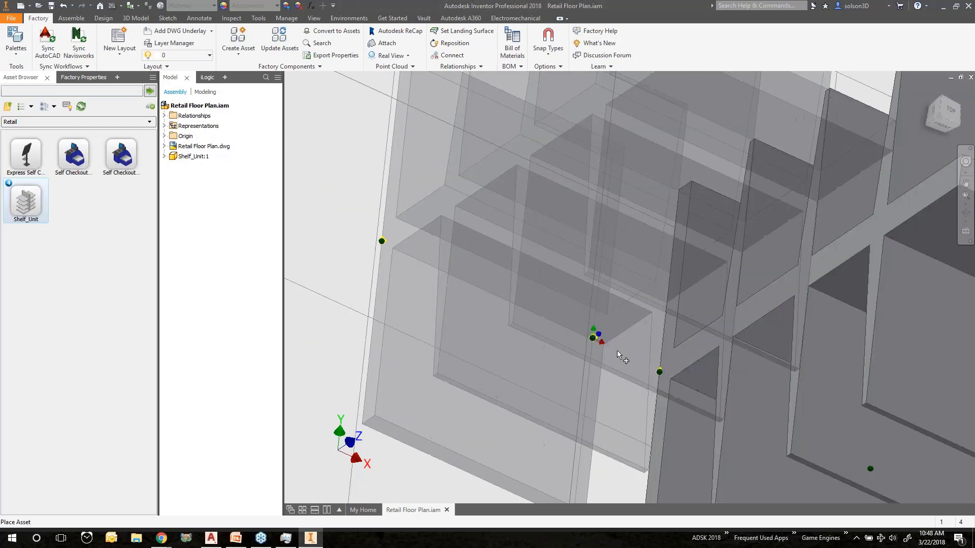
left_click(658, 370)
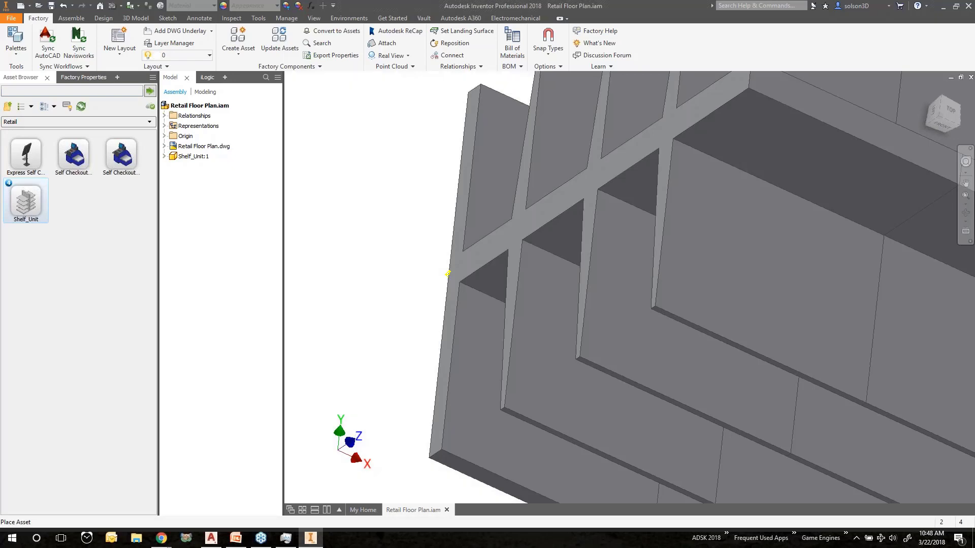
scroll(528, 314, "down", 6)
scroll(503, 289, "down", 2)
middle_click_drag(508, 291, 509, 318, "shift")
scroll(486, 279, "up", 3)
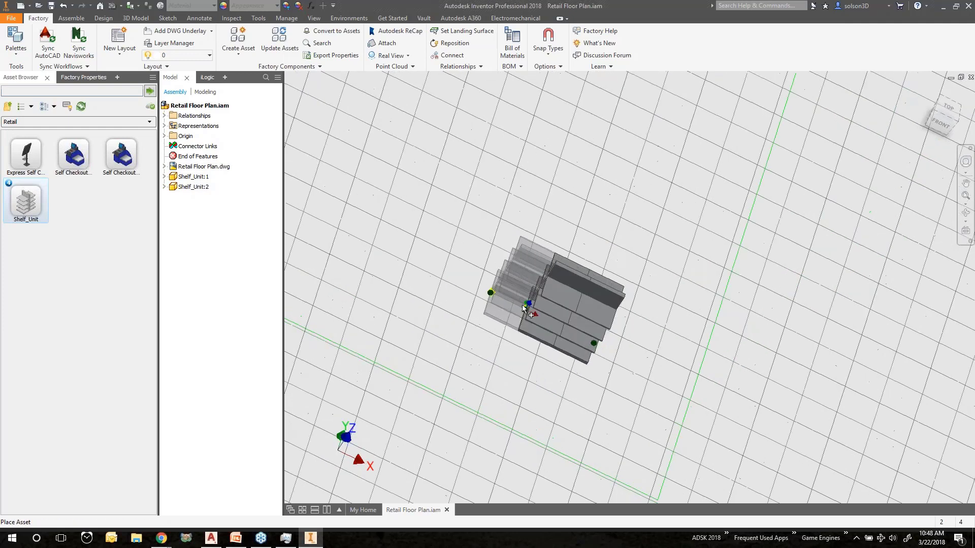
left_click(523, 307)
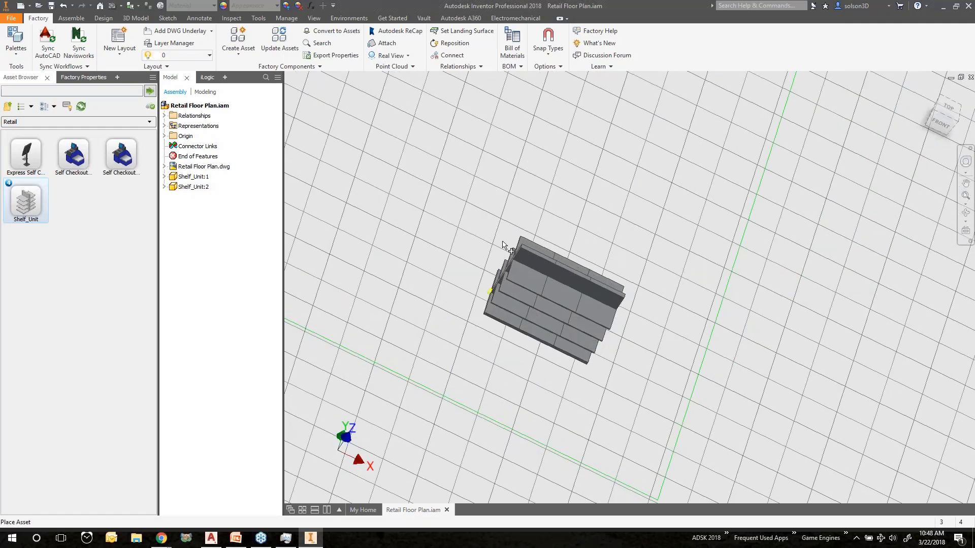
key("Escape")
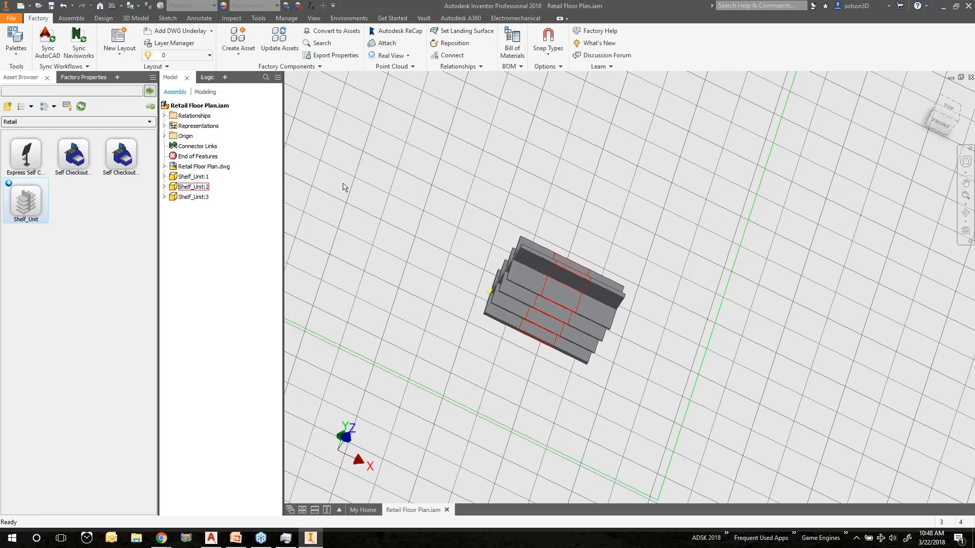
Switch the second shelf unit to the 5ft_Shelf variant in its factory properties and update it
left_click(193, 187)
left_click(85, 79)
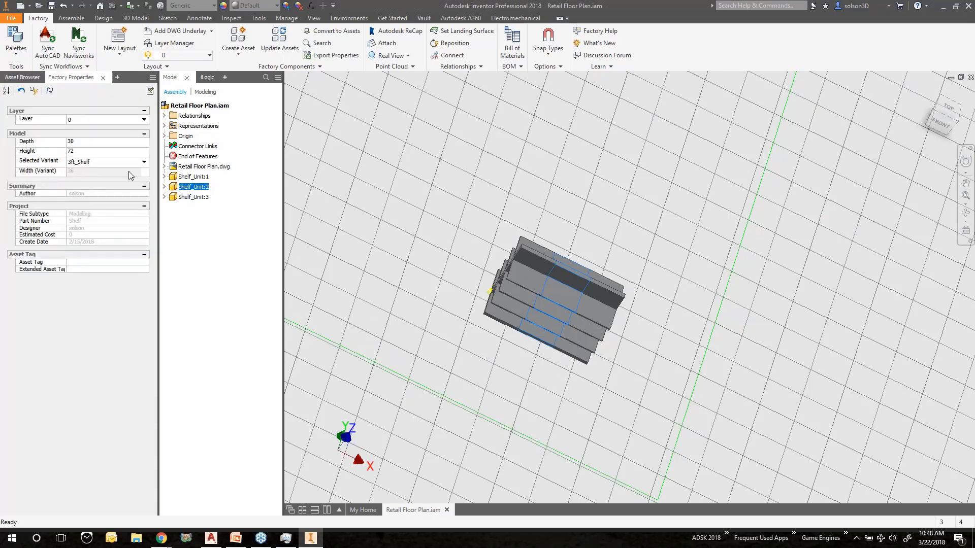
left_click(107, 162)
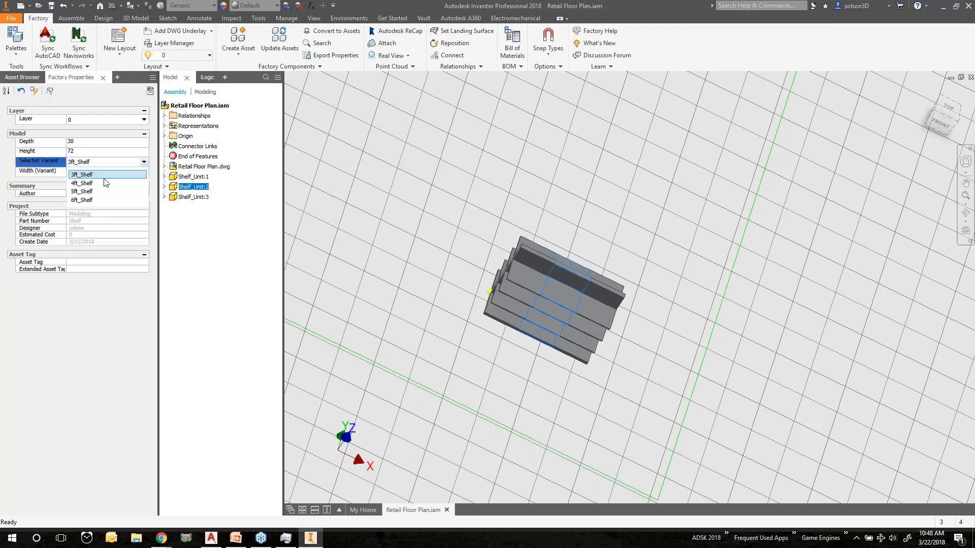
left_click(82, 191)
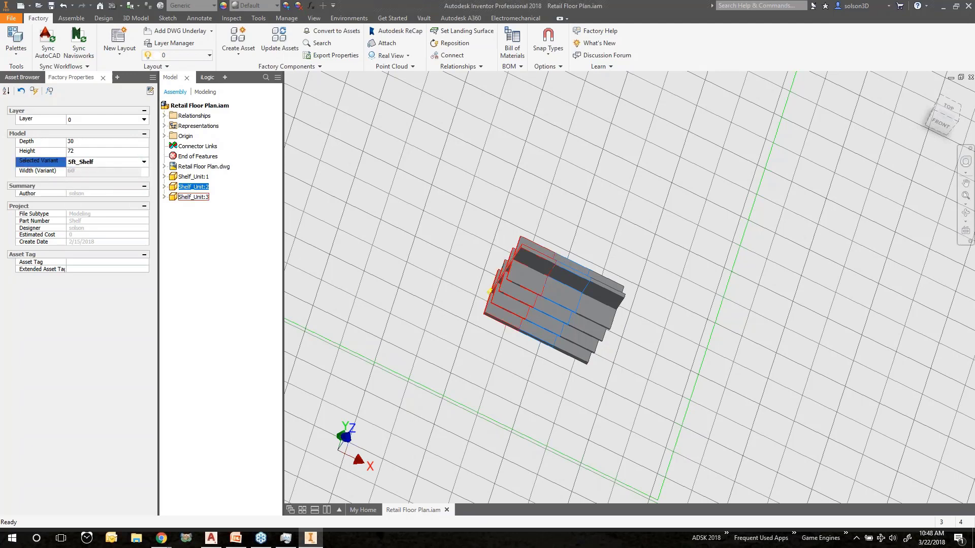
left_click(34, 91)
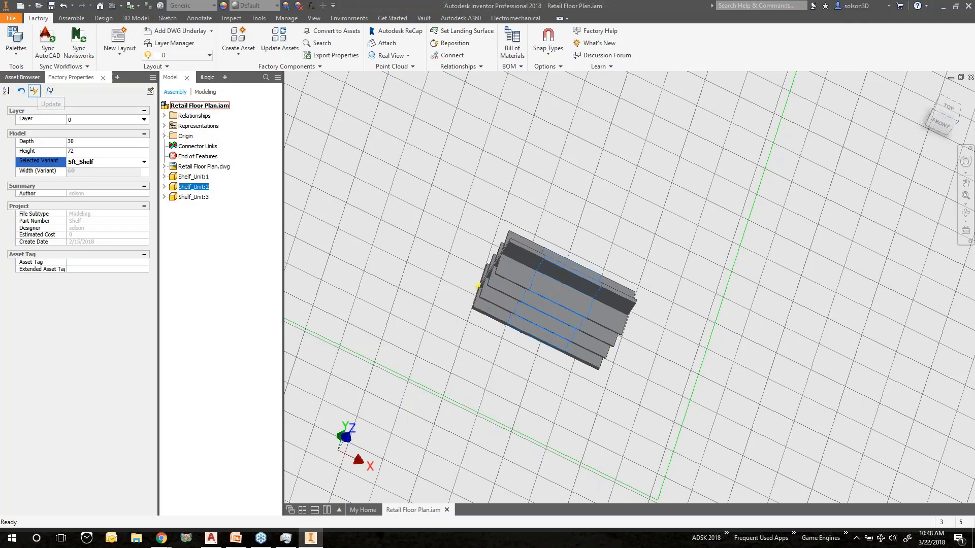
Save Retail Floor Plan.iam with its changes and start Sync AutoCAD
middle_click_drag(476, 283, 462, 268, "shift")
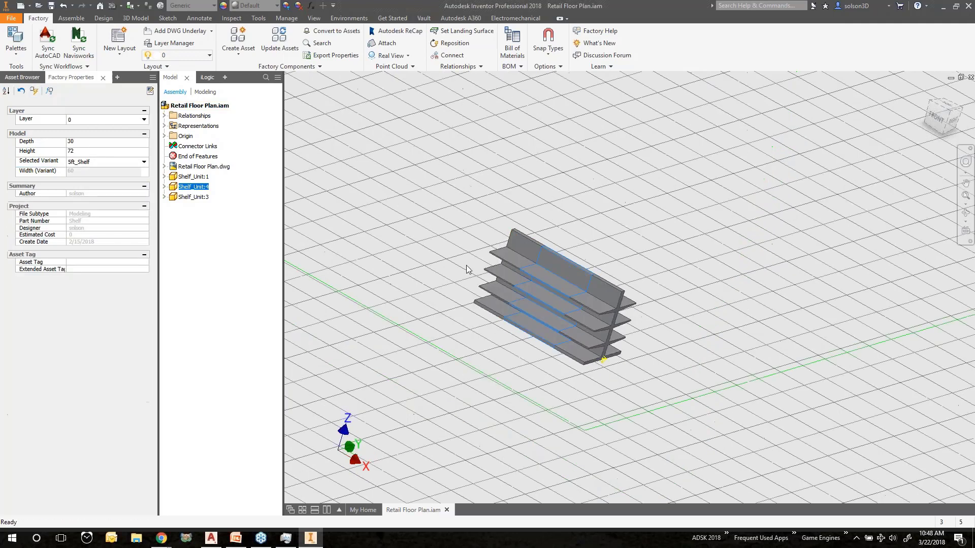
left_click(467, 265)
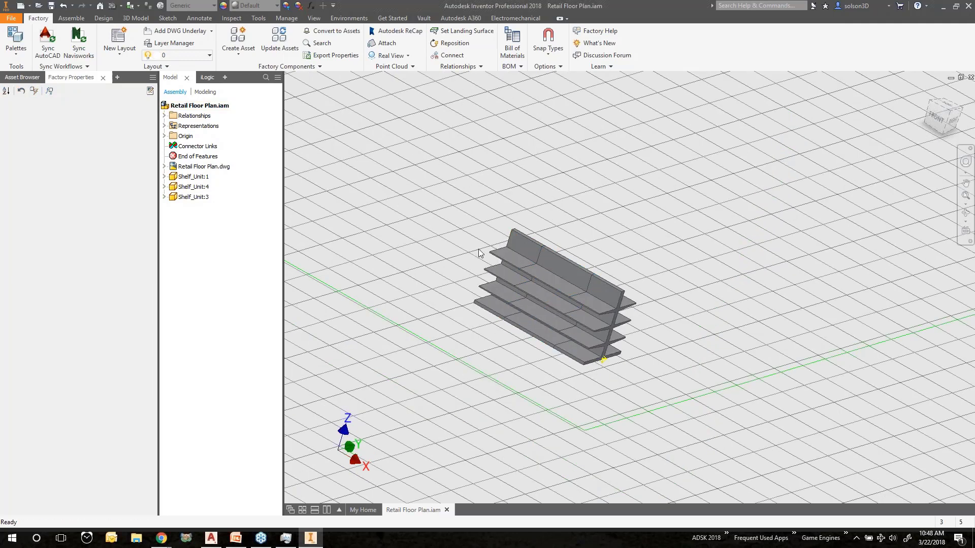
scroll(465, 248, "down", 12)
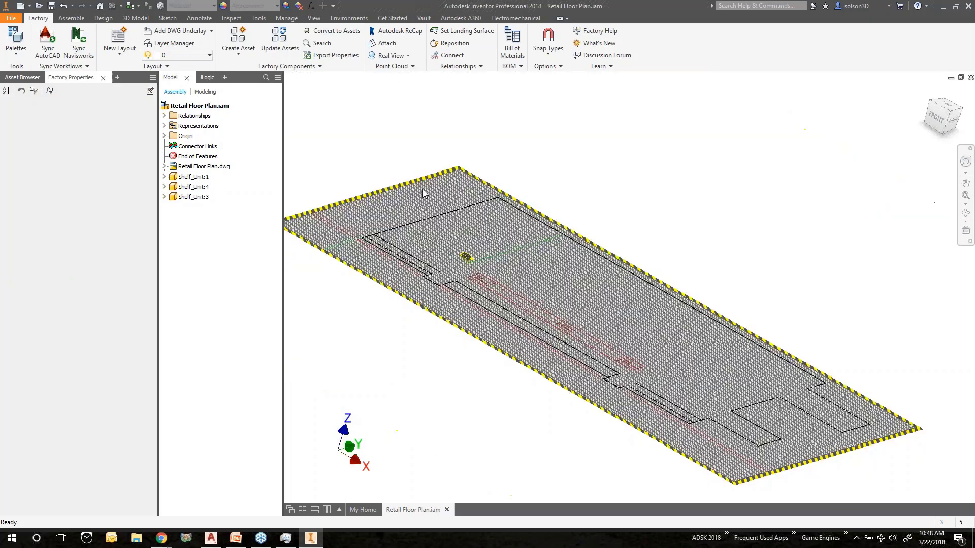
scroll(447, 248, "up", 4)
scroll(438, 253, "up", 5)
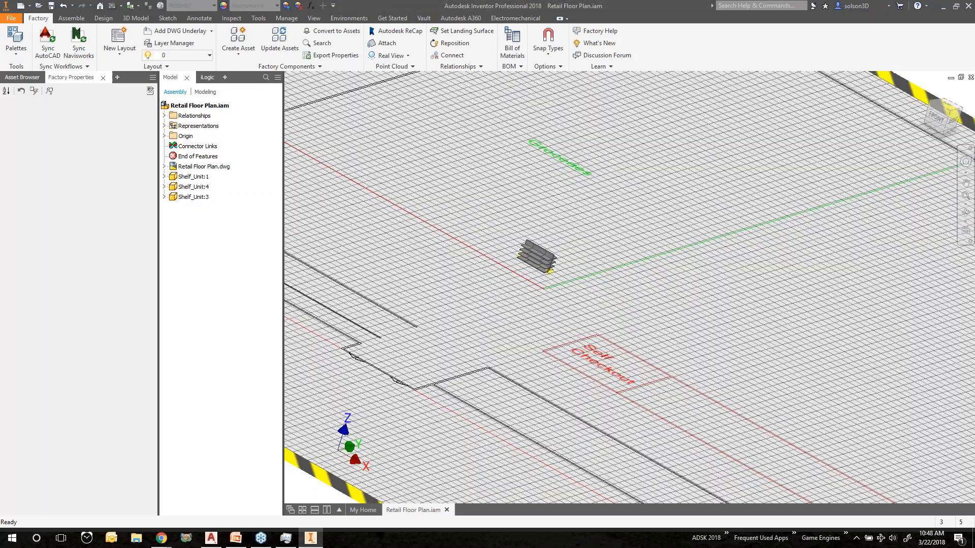
scroll(440, 200, "up", 5)
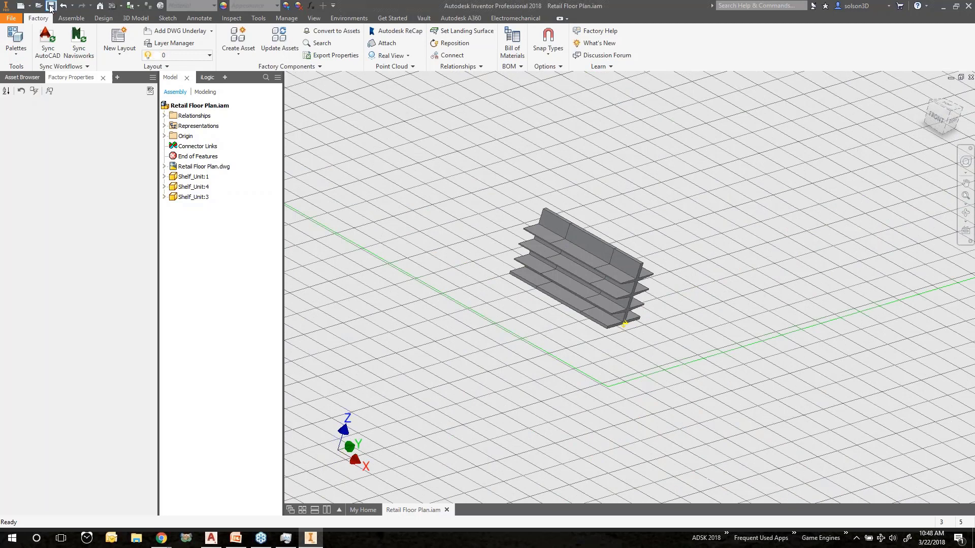
left_click(51, 6)
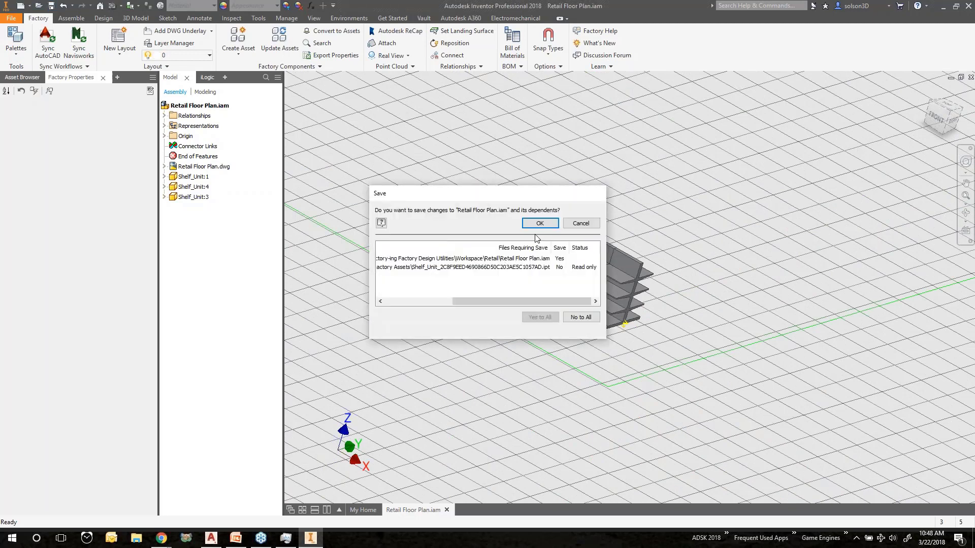
left_click(539, 224)
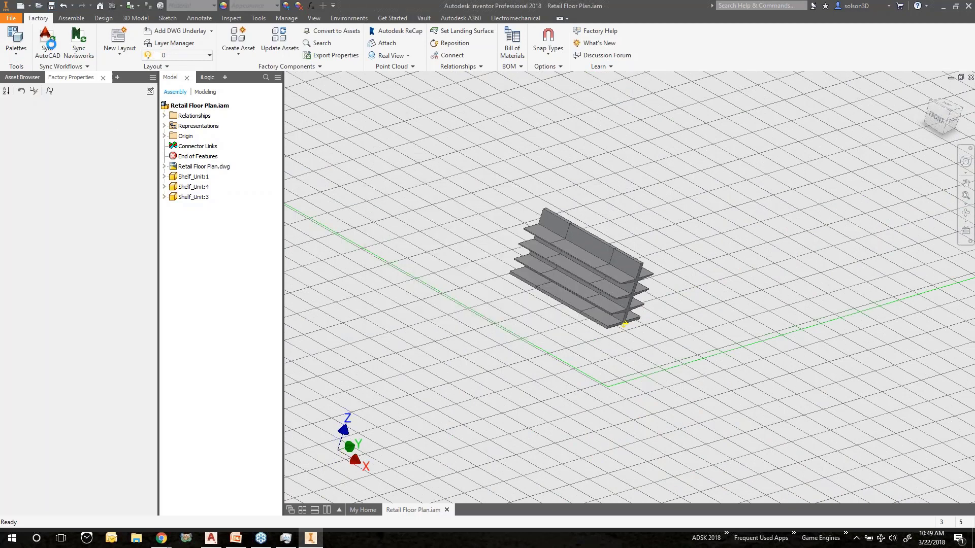
left_click(46, 43)
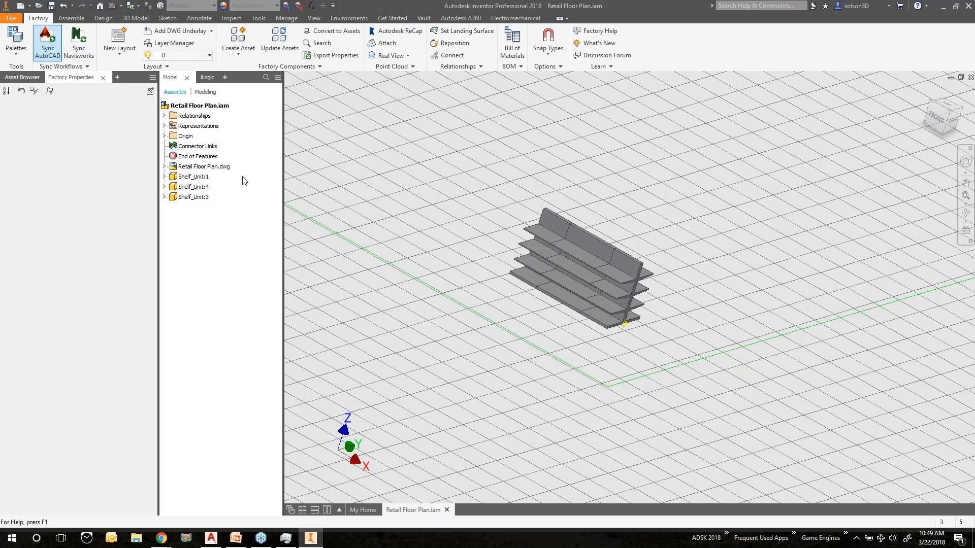
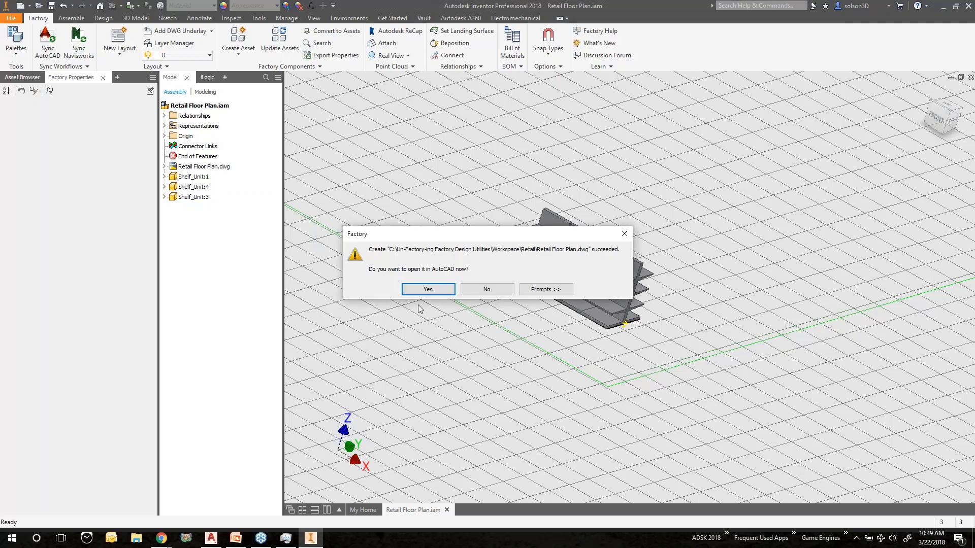
Open the synced Retail Floor Plan.dwg in AutoCAD
left_click(429, 289)
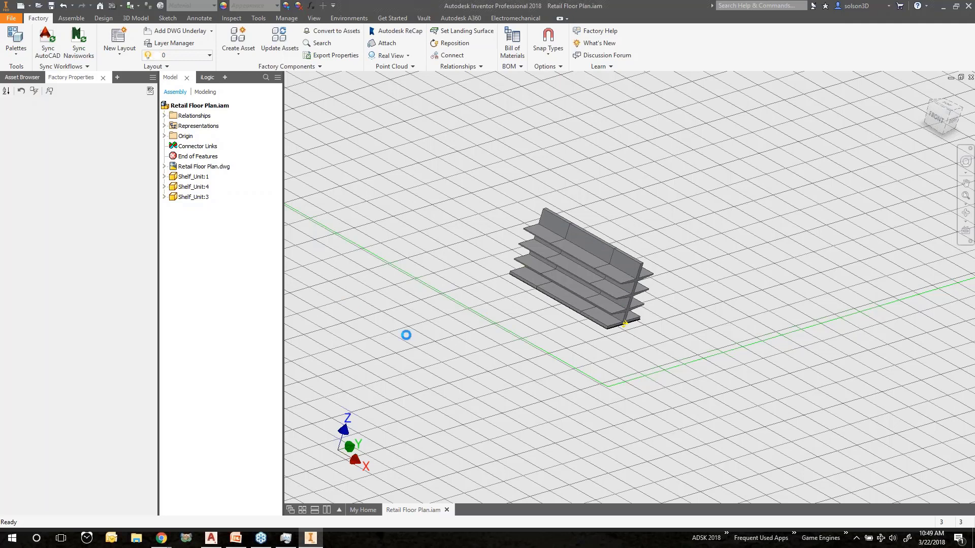
mouse_move(212, 539)
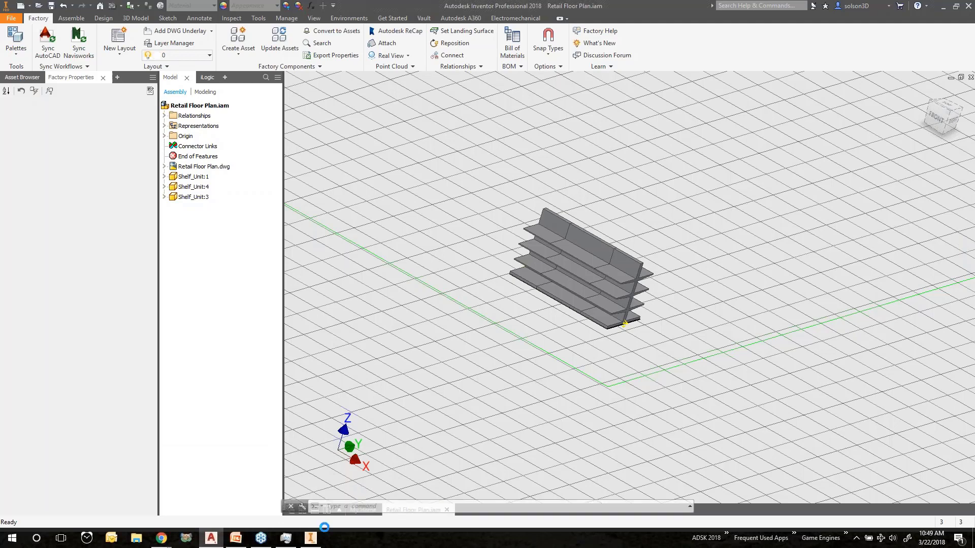
left_click(210, 539)
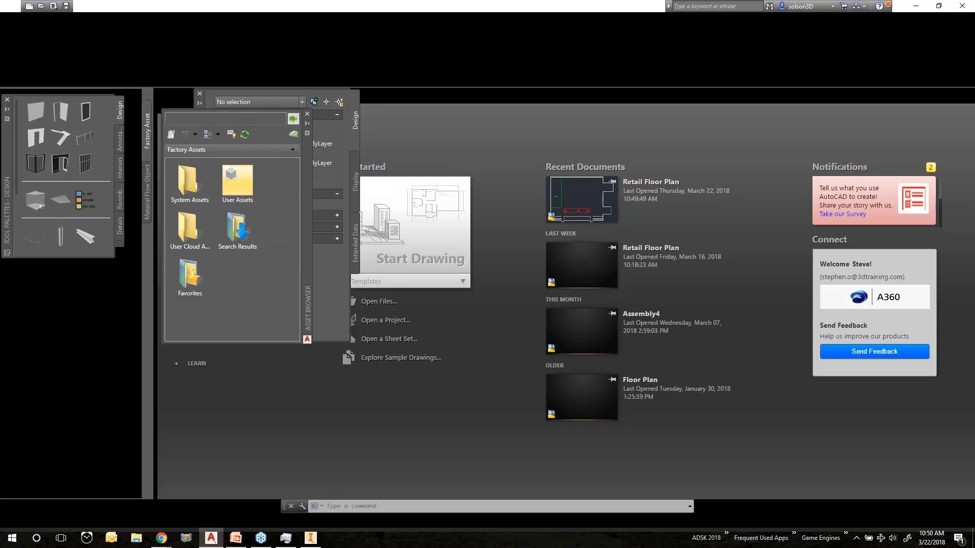
left_click(556, 249)
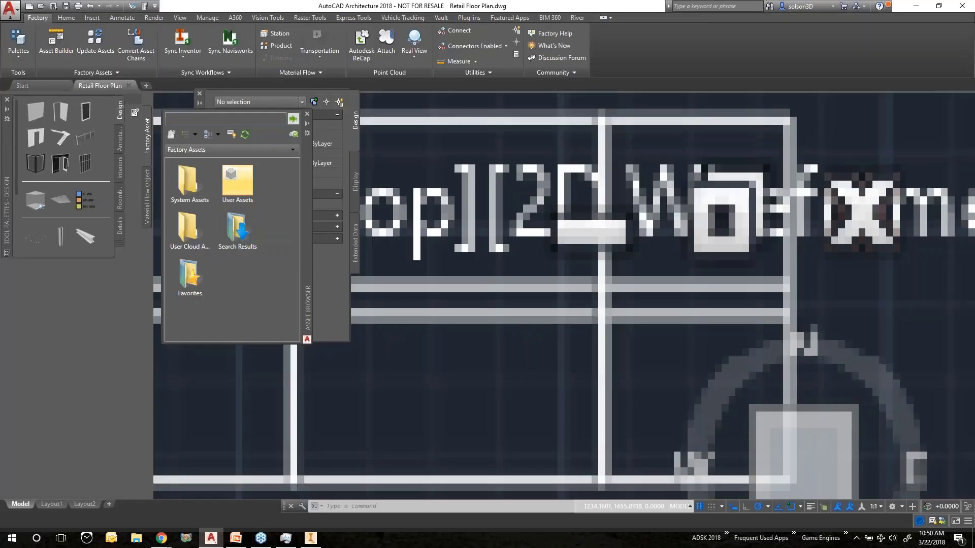
Browse the asset browser into the Retail folder under User Assets
scroll(550, 350, "up", 6)
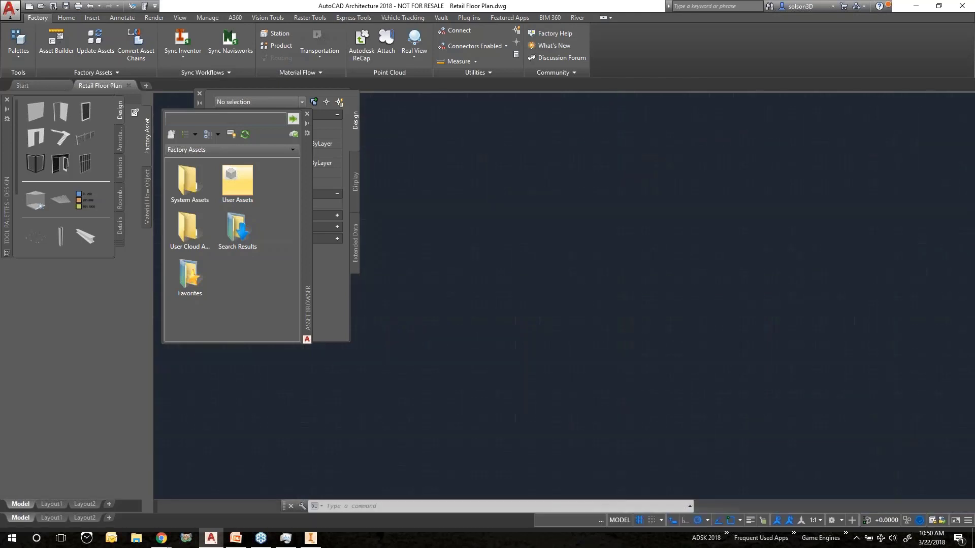
middle_click_drag(557, 235, 559, 205)
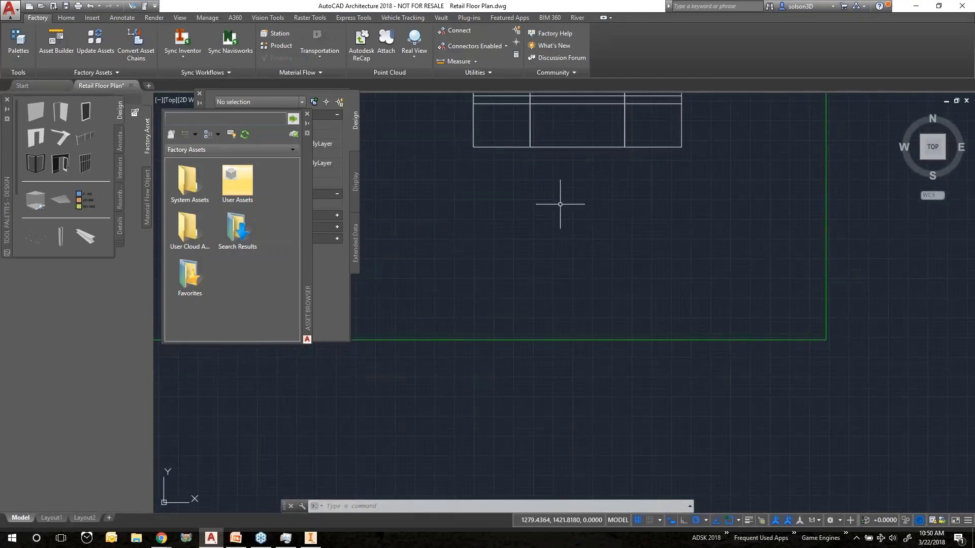
scroll(559, 204, "down", 6)
middle_click_drag(685, 320, 577, 241)
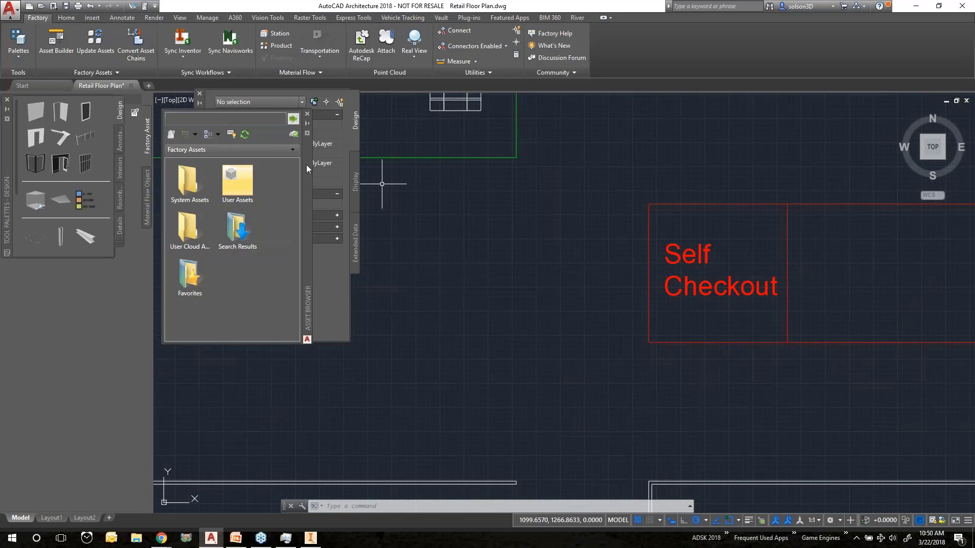
double_click(245, 183)
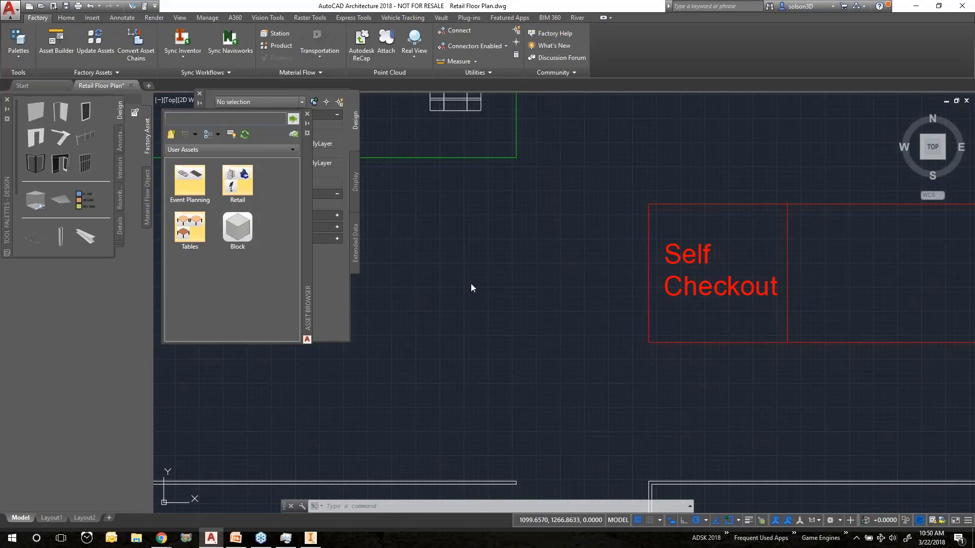
scroll(471, 284, "up", 2)
middle_click_drag(476, 268, 628, 457)
scroll(464, 346, "up", 2)
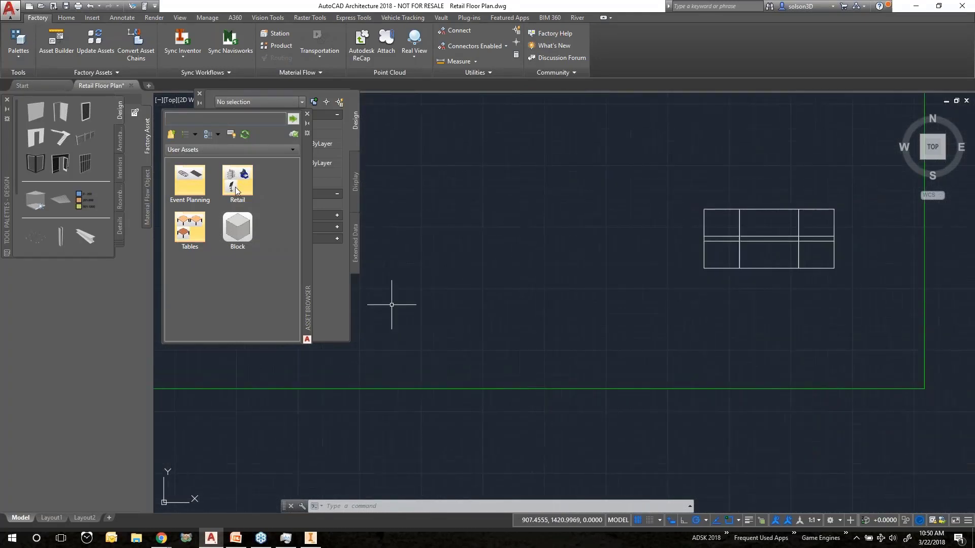
double_click(238, 182)
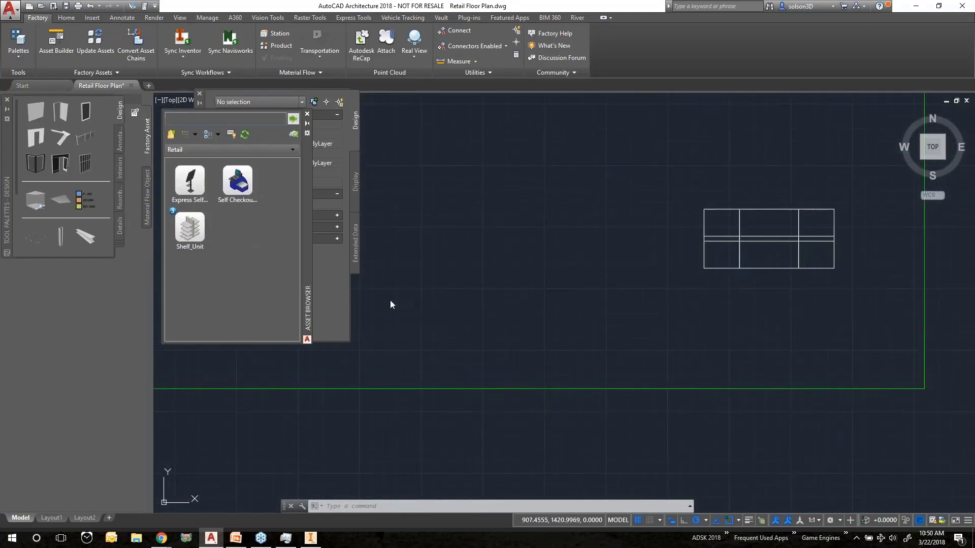
Place a Shelf_Unit asset snapped onto the left end of the existing shelf row
left_click(189, 228)
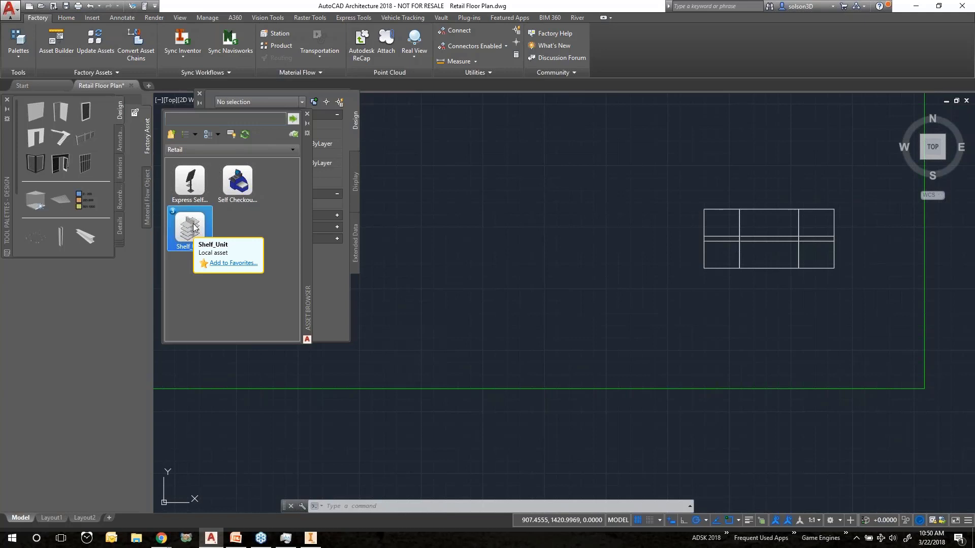
left_click_drag(192, 227, 590, 251)
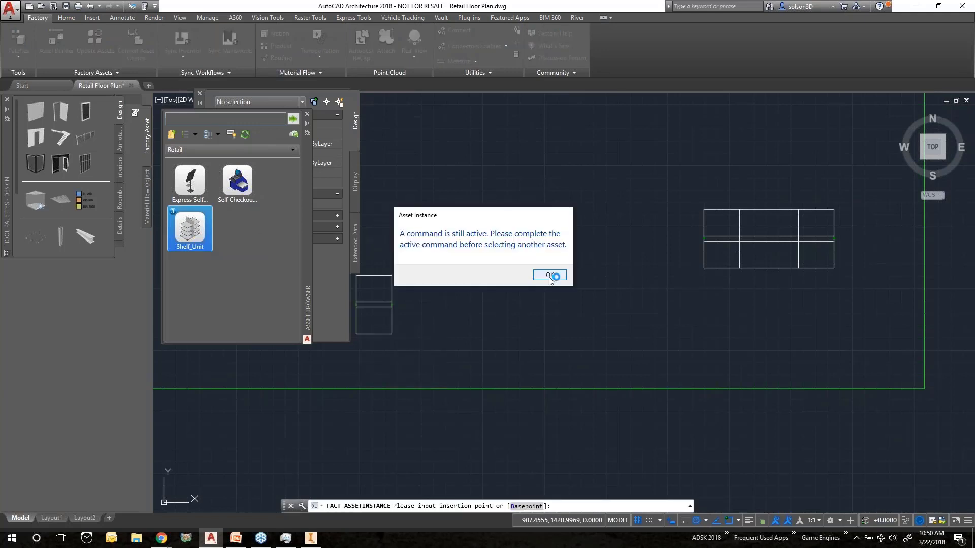
left_click(547, 274)
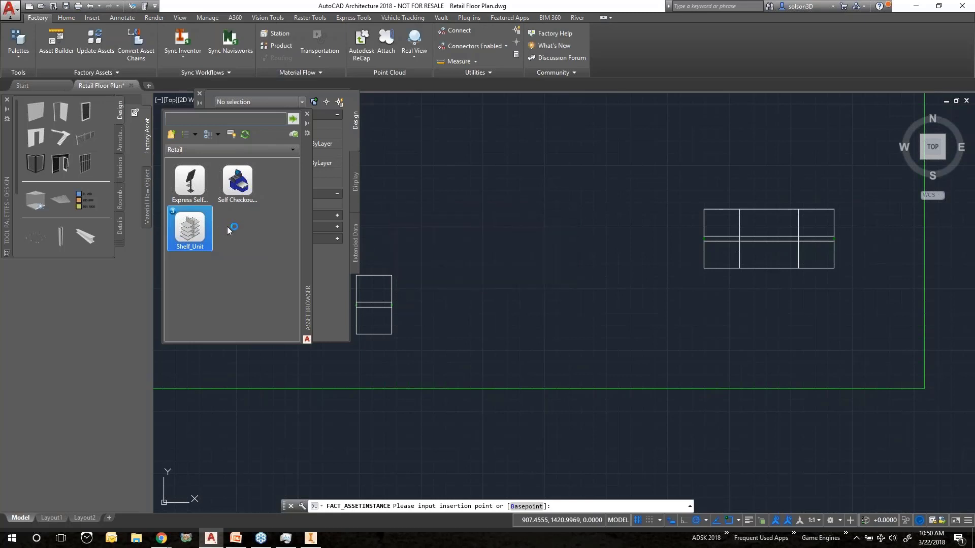
scroll(743, 230, "up", 2)
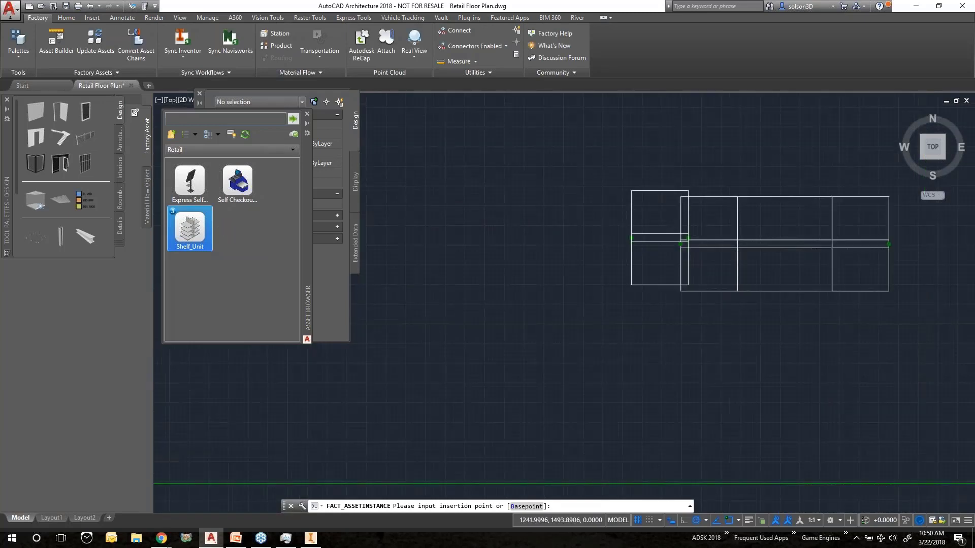
scroll(742, 230, "up", 2)
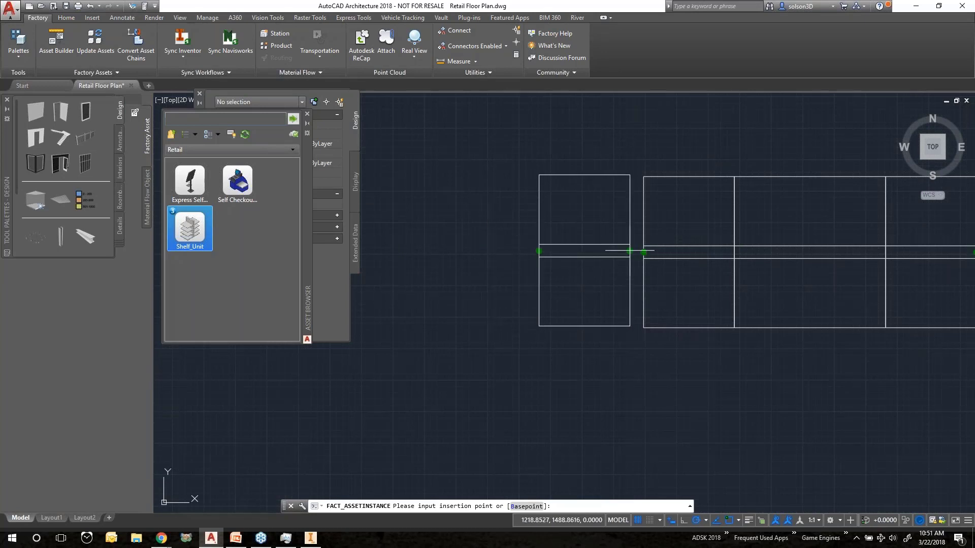
left_click(643, 253)
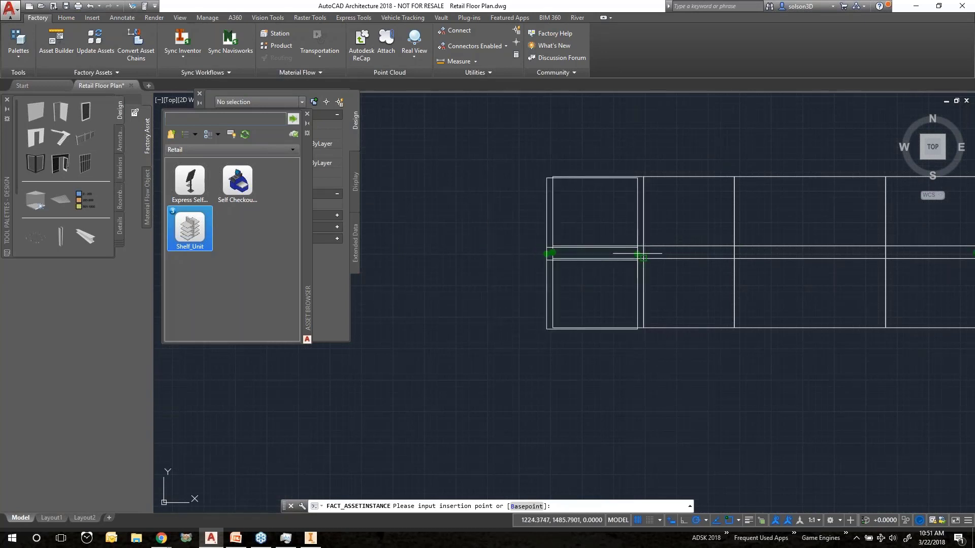
key("Escape")
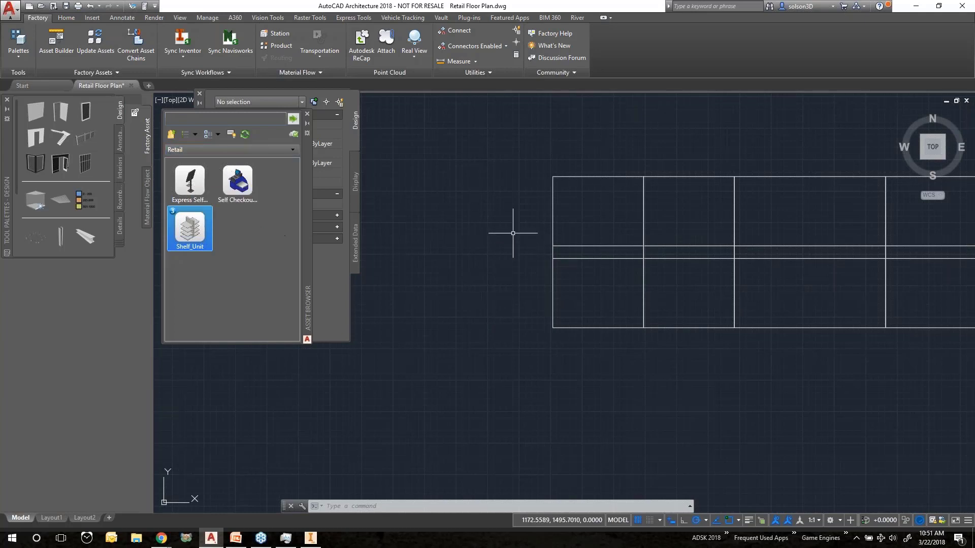
Place an Express Self Checkout asset in the Self Checkout area, rotated to face left
scroll(454, 265, "up", 2)
scroll(455, 264, "down", 5)
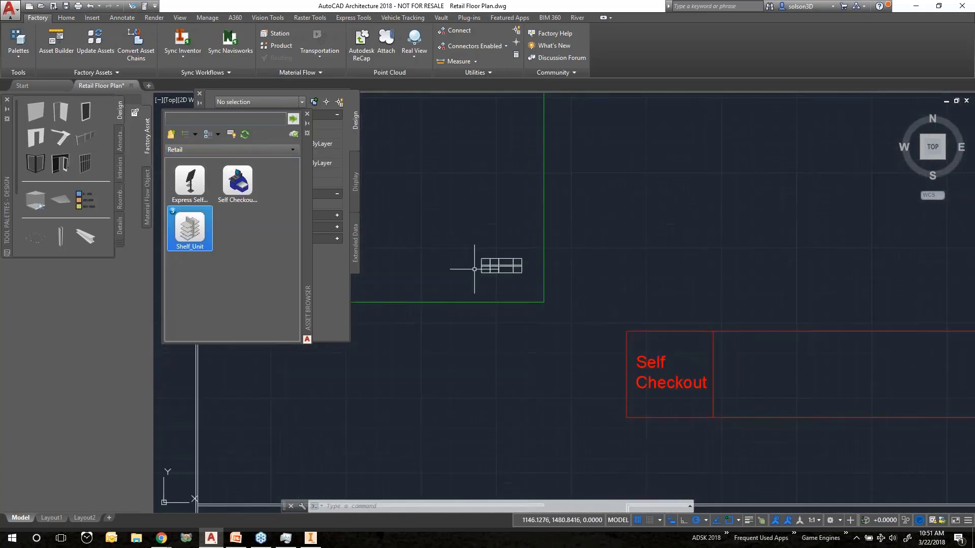
scroll(609, 326, "up", 5)
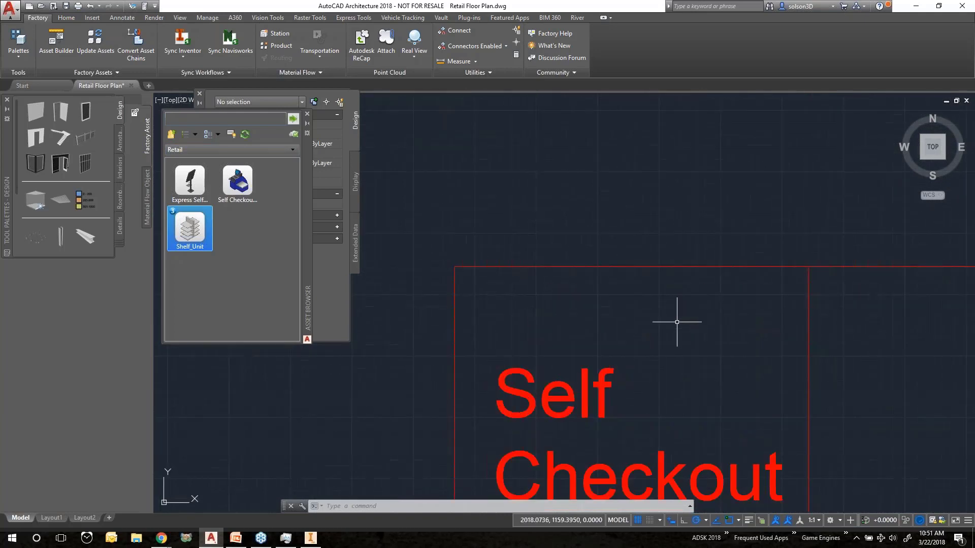
left_click_drag(190, 181, 668, 327)
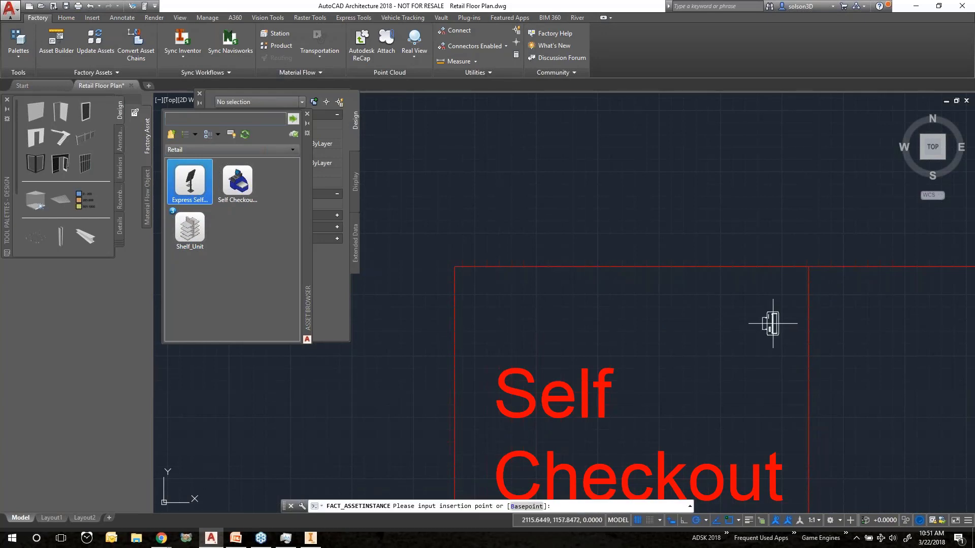
left_click(776, 324)
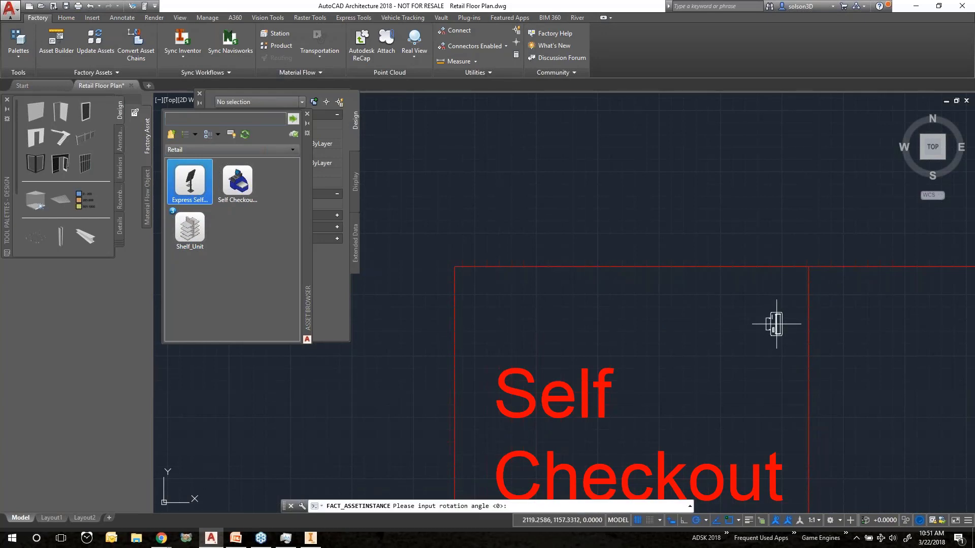
left_click(688, 324)
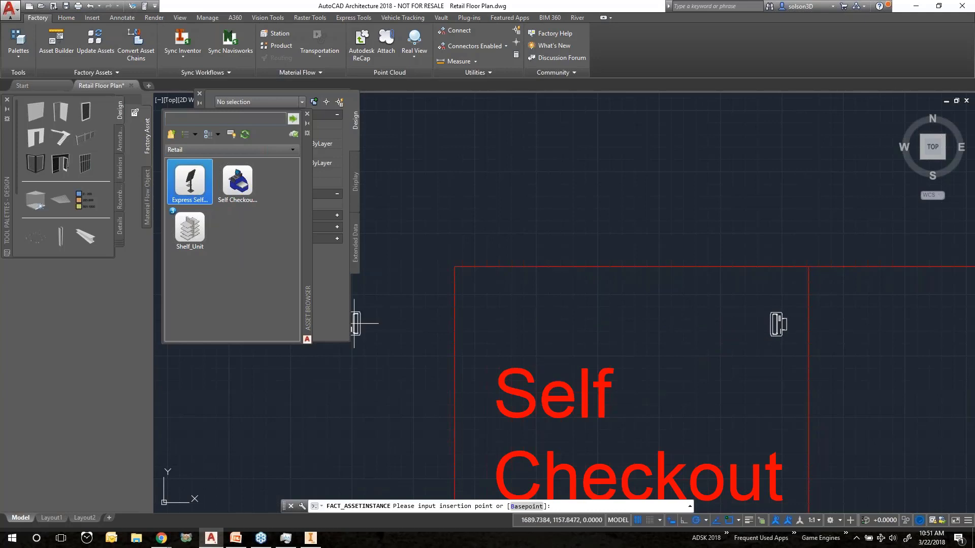
Refresh the asset browser and reopen the Retail folder under User Assets
left_click(237, 183)
left_click(246, 135)
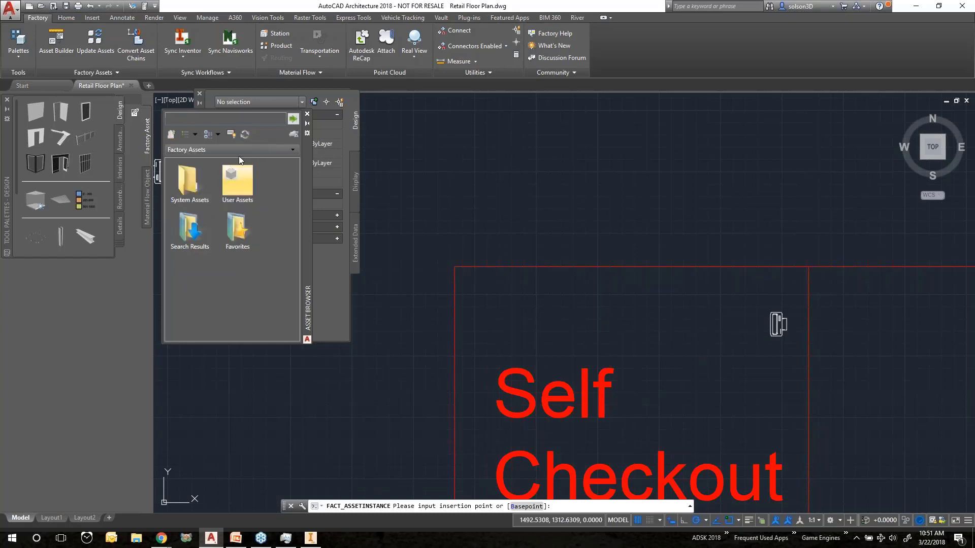
double_click(231, 191)
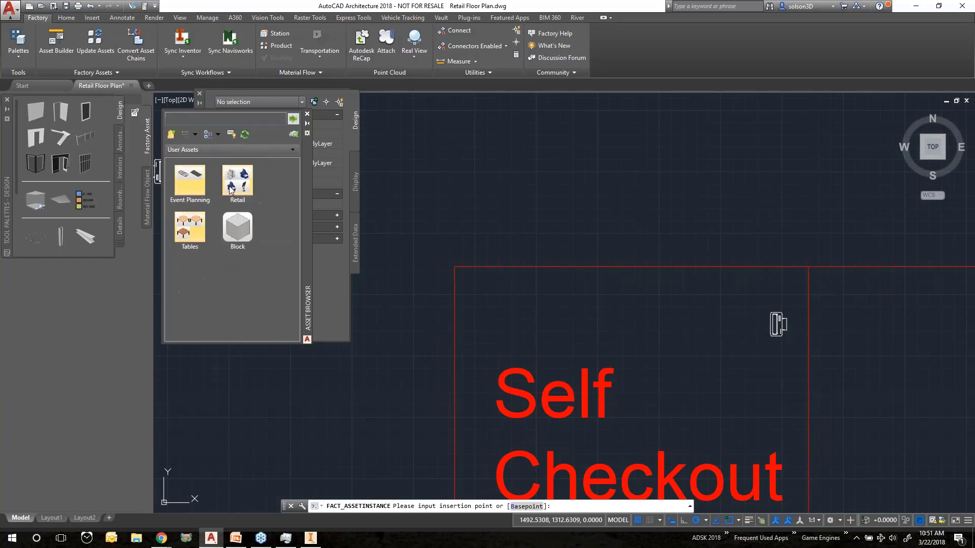
double_click(234, 185)
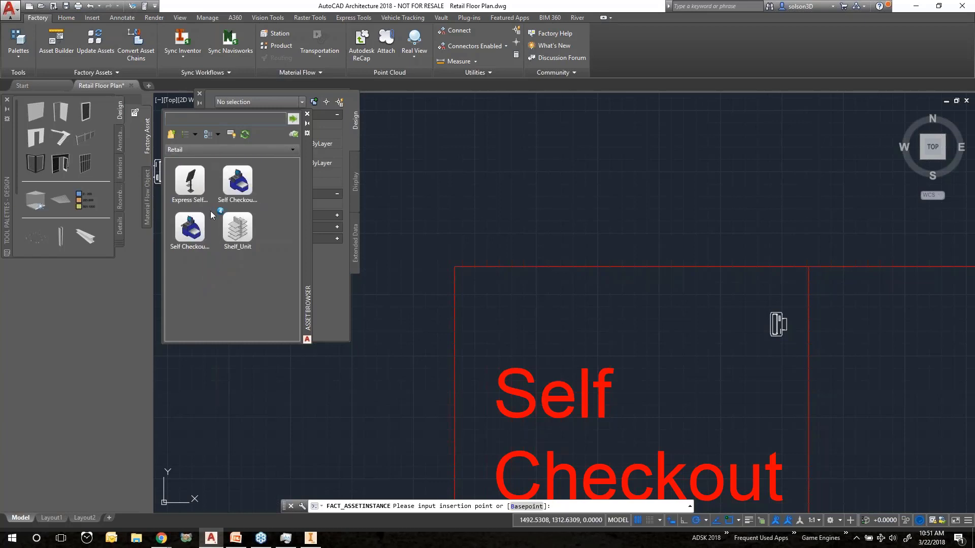
Place a Self Checkout Station 3-22 asset in the upper-left part of the Self Checkout area
left_click(189, 234)
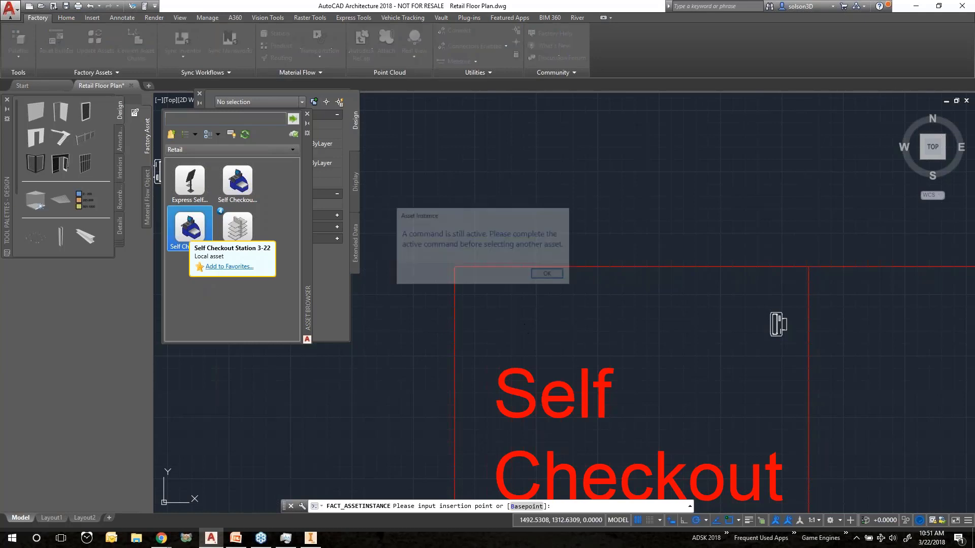
key("Return")
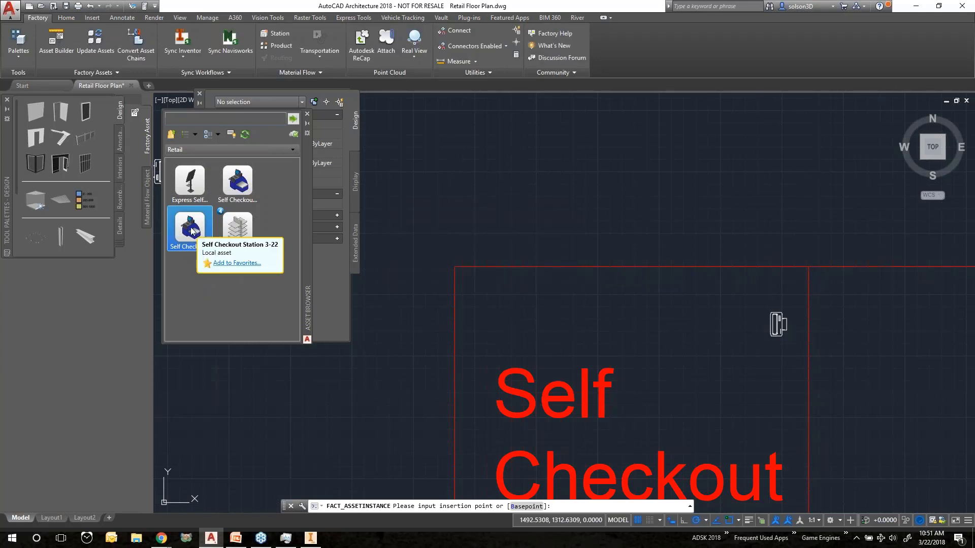
left_click(192, 232)
left_click(550, 275)
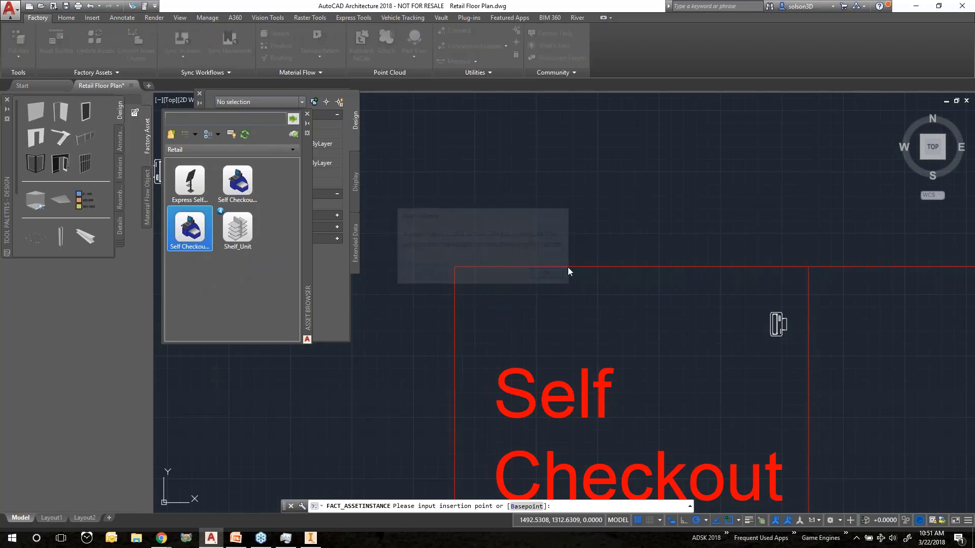
left_click(554, 266)
key("Escape")
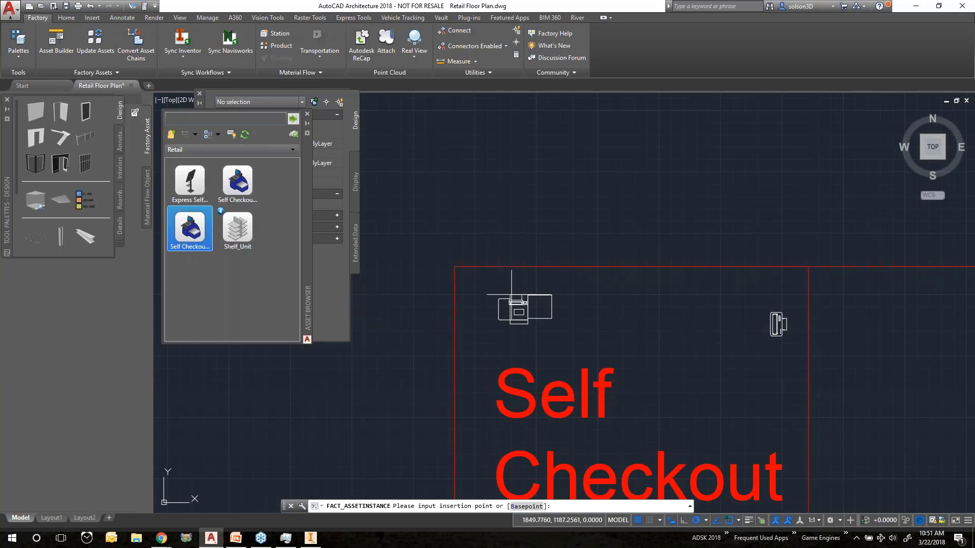
scroll(511, 294, "up", 4)
left_click(511, 294)
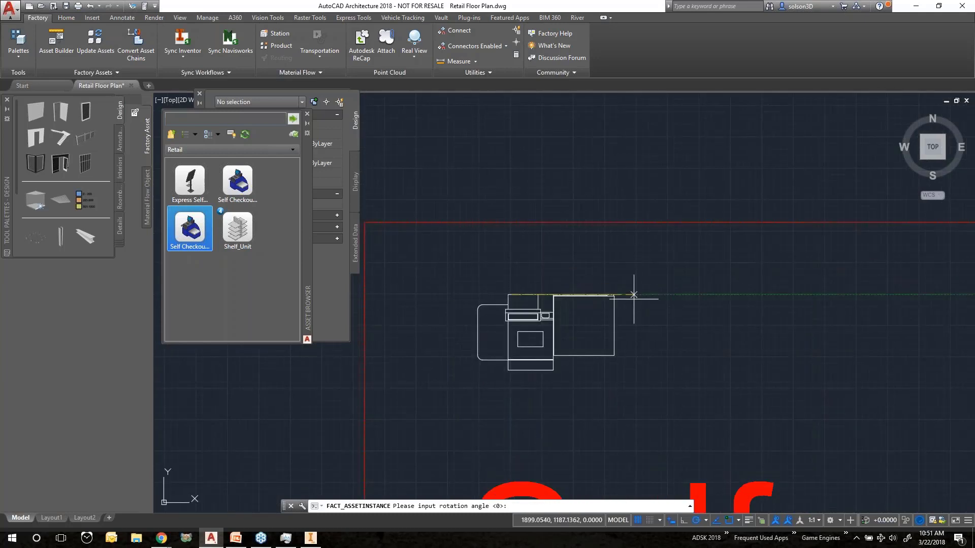
left_click(633, 295)
key("Escape")
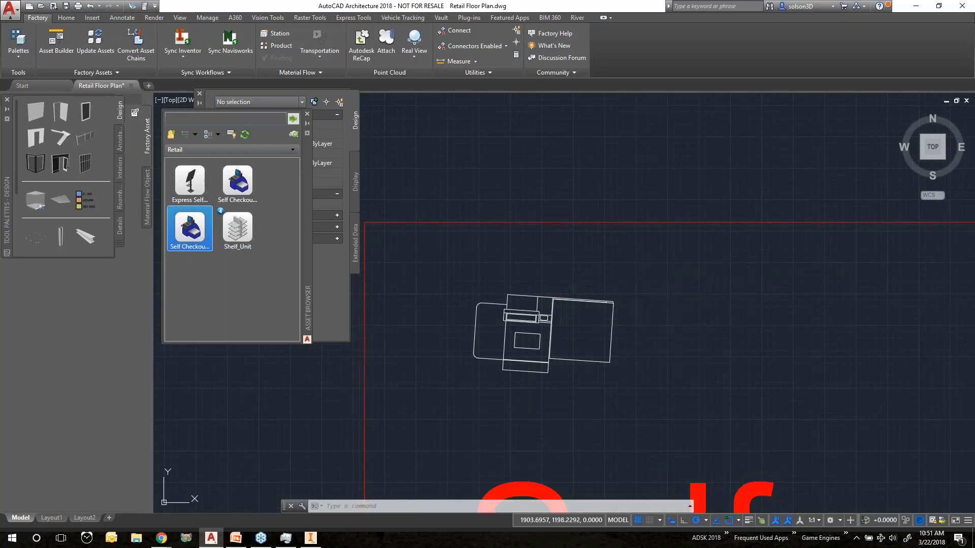
Start an 8-inch-wide, 15-foot-high wall at the storefront's upper corner, flip it, and draw the first segment down to the entrance line
scroll(649, 242, "up", 4)
scroll(649, 242, "down", 7)
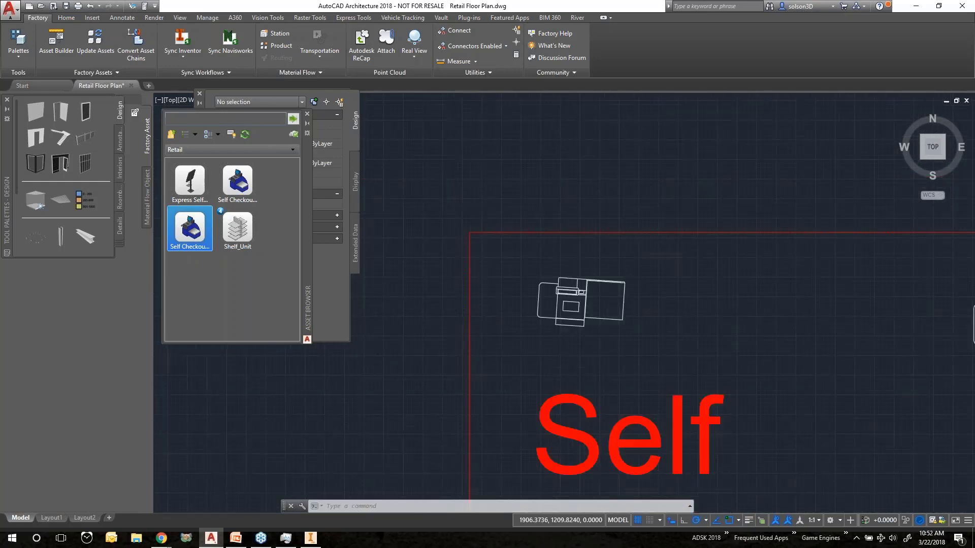
scroll(649, 242, "down", 5)
middle_click_drag(650, 272, 659, 96)
scroll(485, 430, "down", 5)
middle_click_drag(485, 430, 576, 232)
scroll(577, 232, "up", 4)
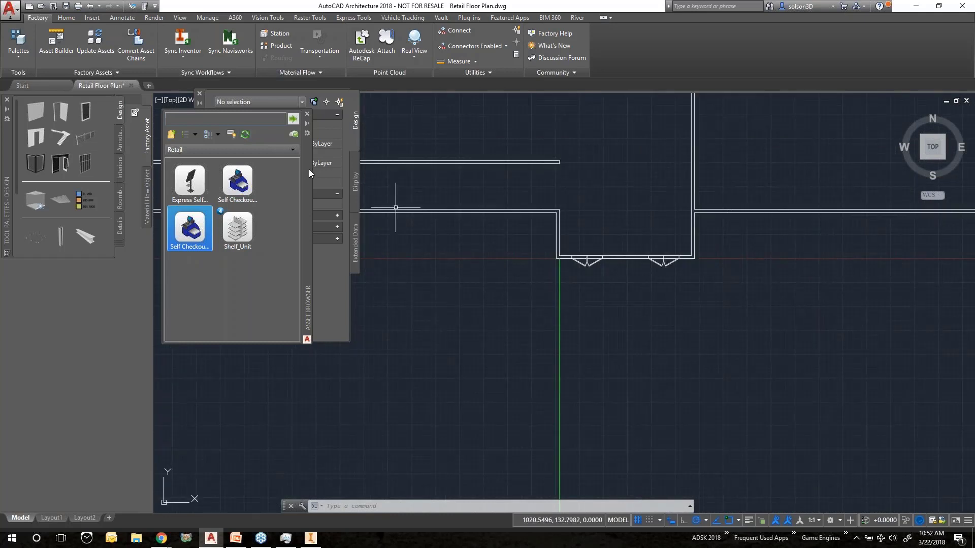
left_click_drag(306, 186, 330, 343)
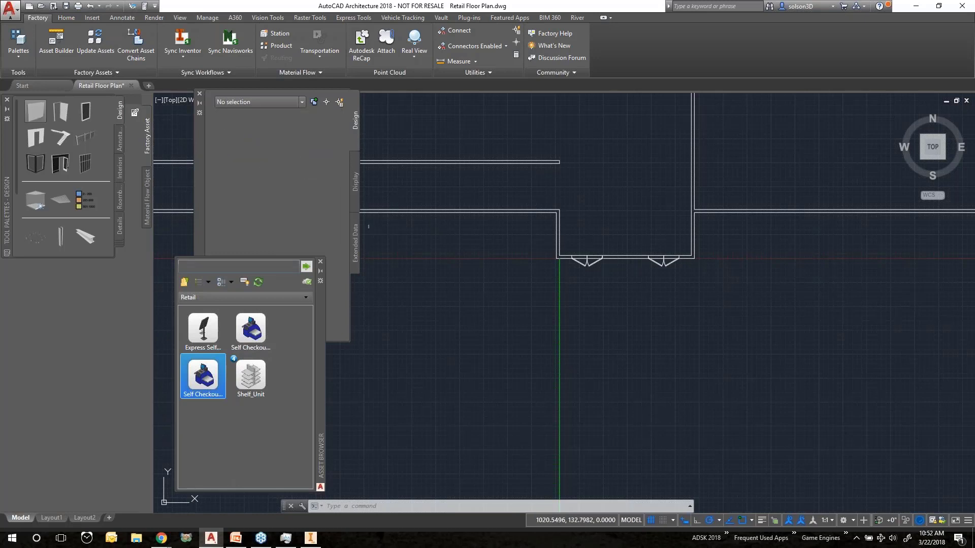
left_click(199, 154)
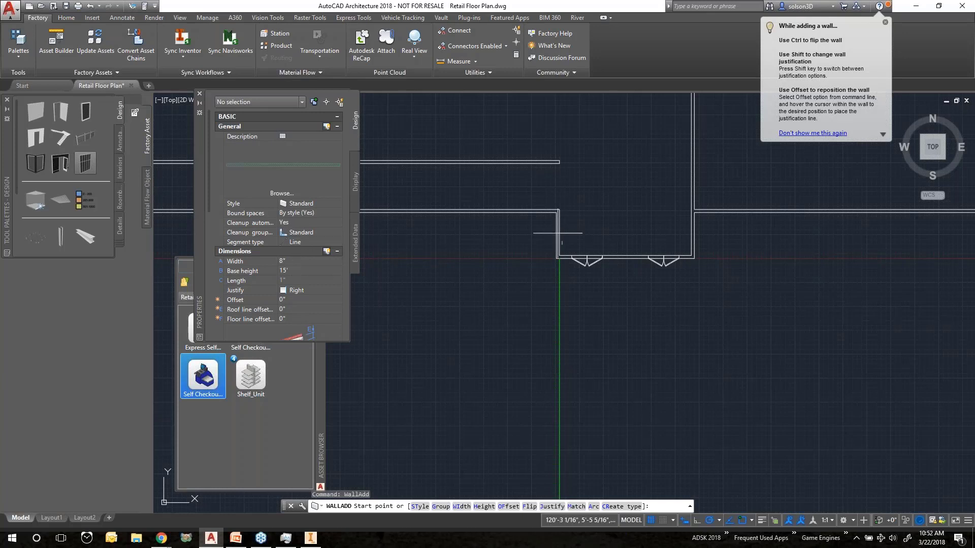
scroll(557, 226, "up", 4)
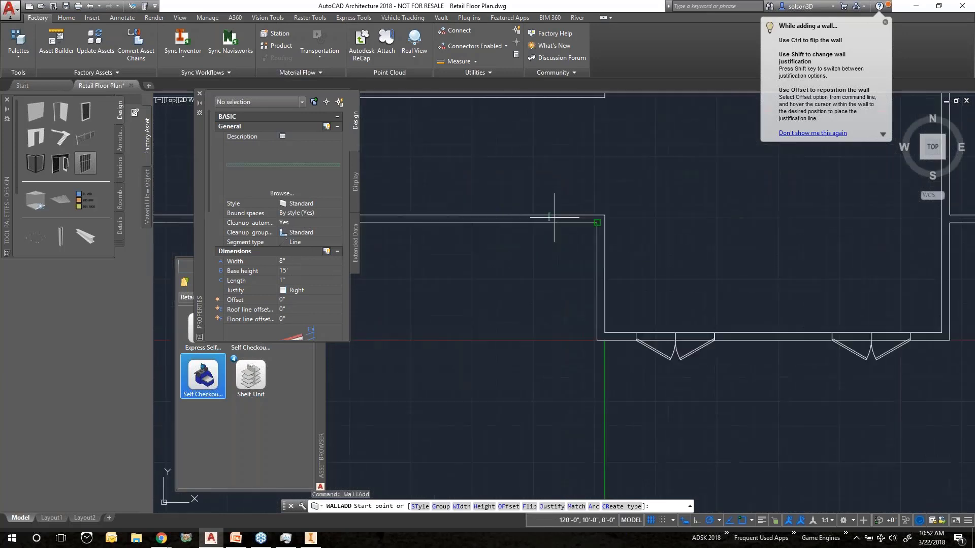
scroll(555, 218, "up", 4)
middle_click_drag(622, 212, 527, 157)
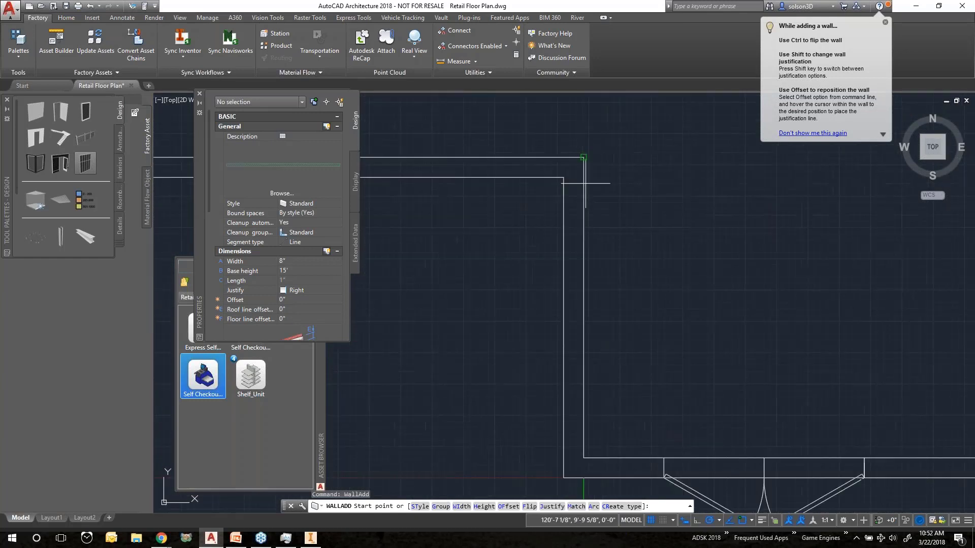
left_click(588, 157)
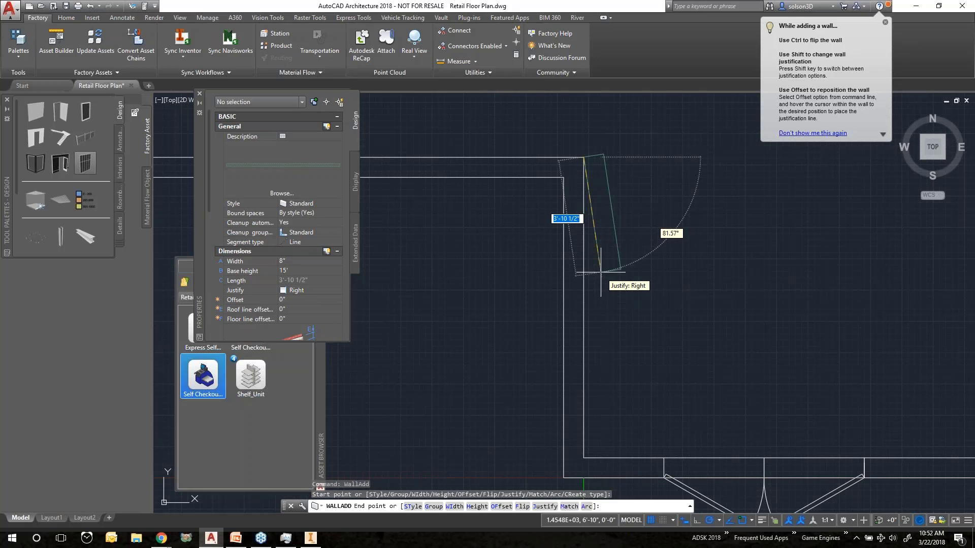
key("ctrl")
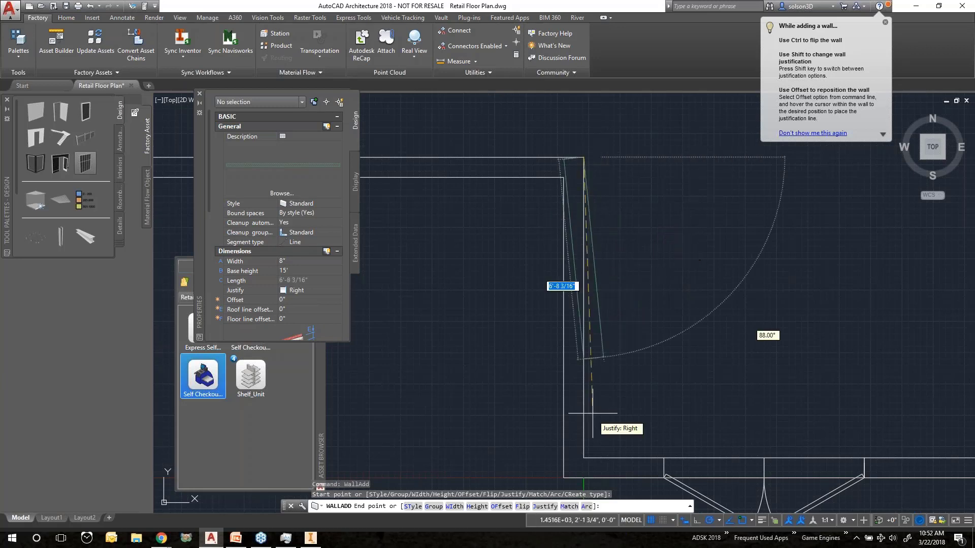
middle_click_drag(573, 414, 571, 278)
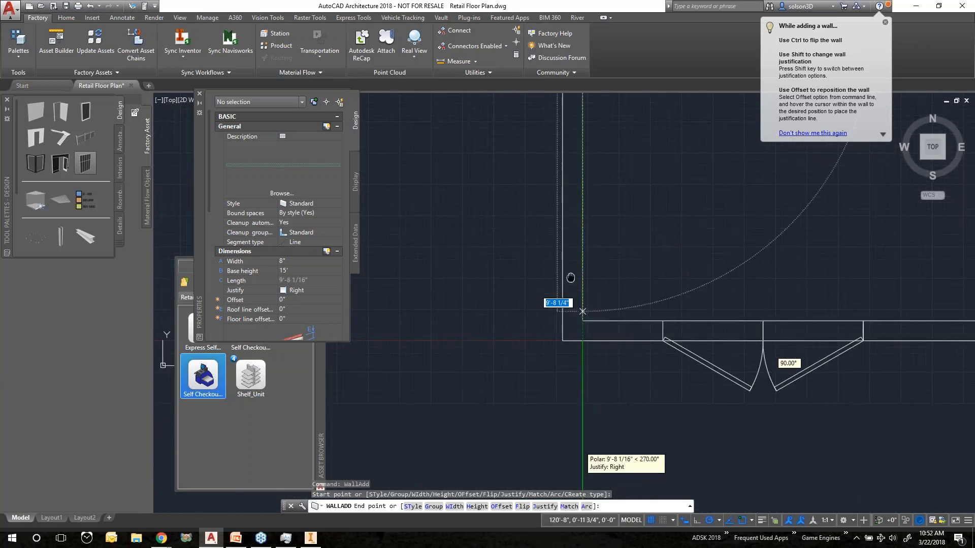
scroll(571, 278, "down", 3)
scroll(567, 304, "up", 3)
scroll(586, 316, "up", 2)
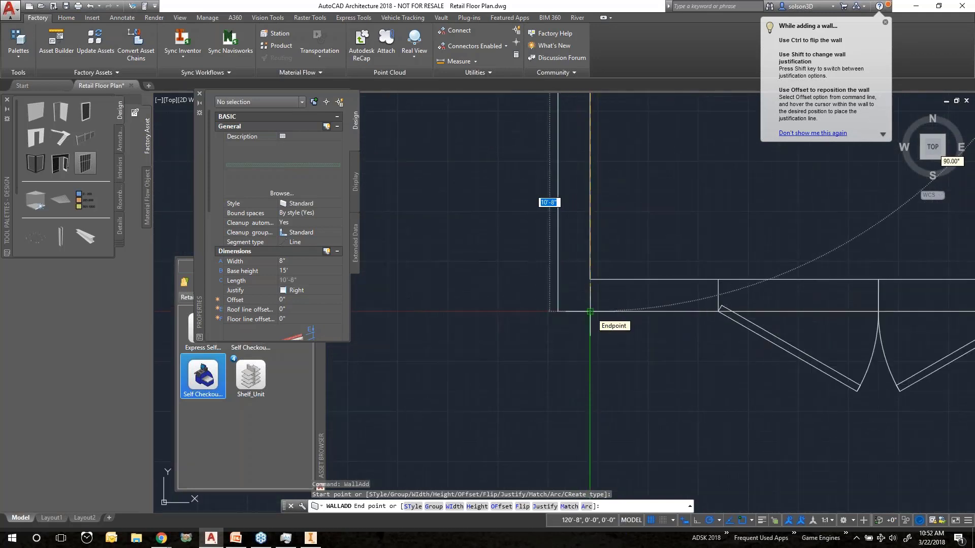
left_click(590, 311)
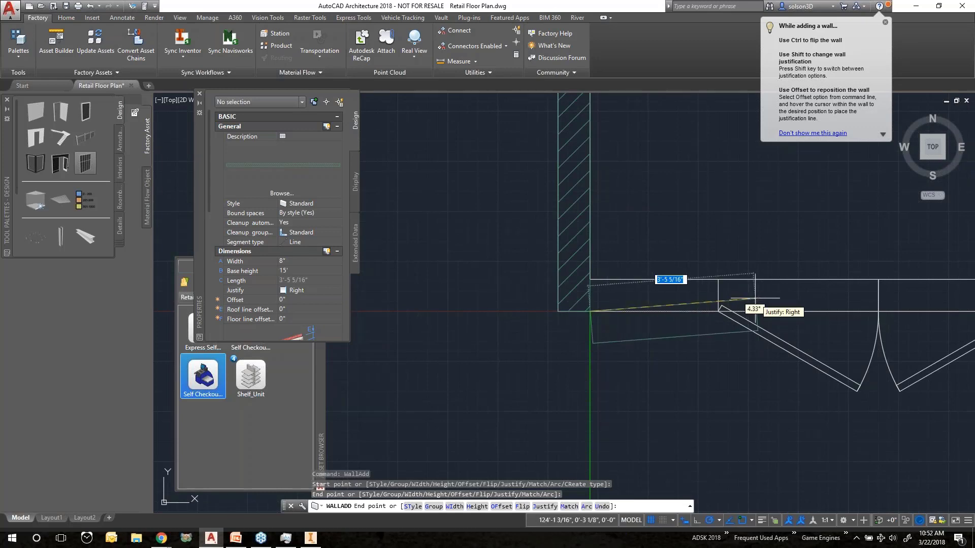
Continue the wall rightward along the entrance front, then up to the upper wall line, and finish the wall command
middle_click_drag(739, 298, 564, 279)
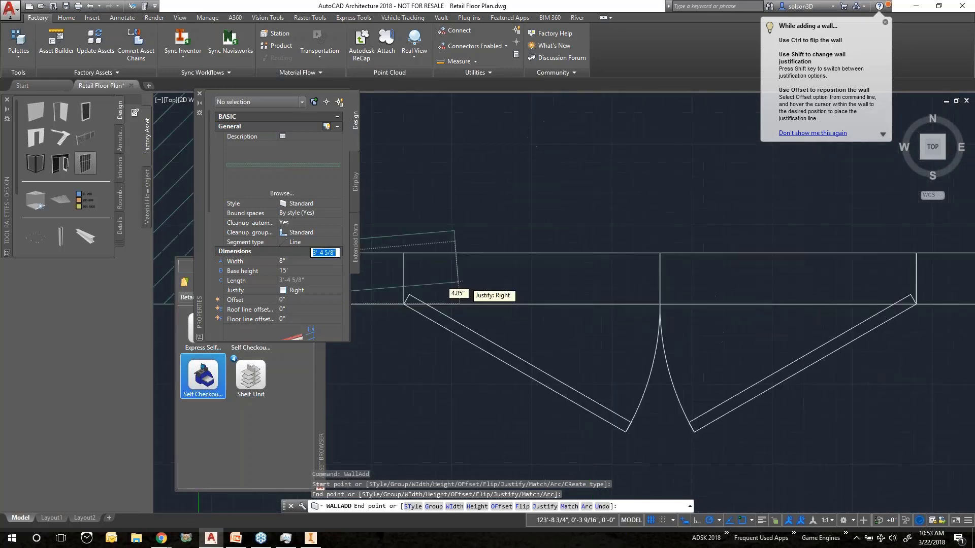
scroll(710, 287, "down", 3)
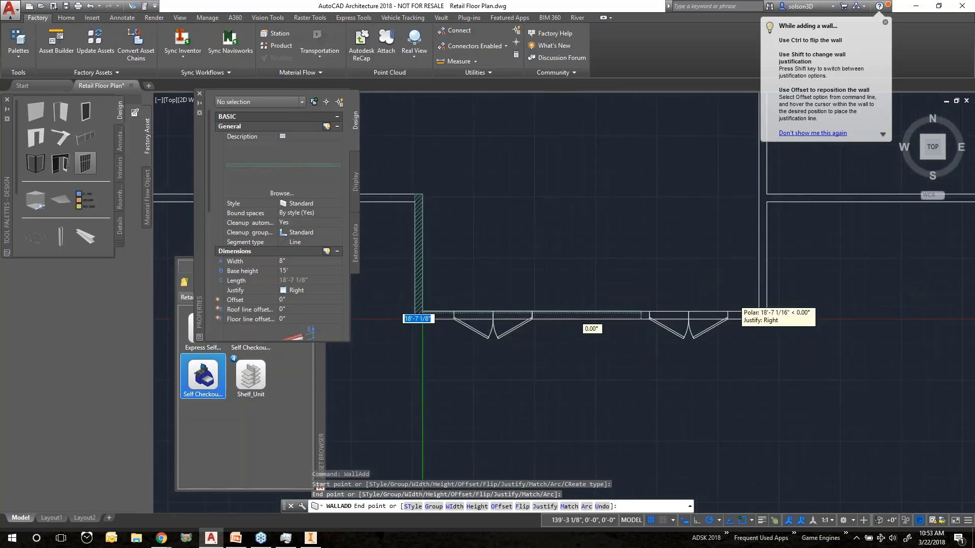
scroll(579, 257, "up", 4)
left_click(822, 347)
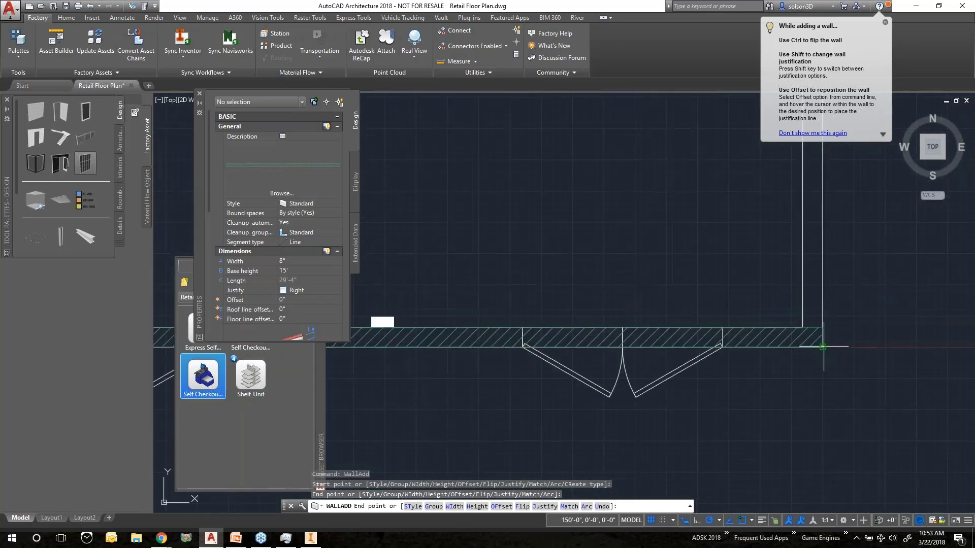
middle_click_drag(818, 270, 771, 477)
scroll(795, 363, "down", 4)
middle_click_drag(816, 294, 768, 451)
mouse_move(802, 242)
middle_mouse_down()
mouse_move(727, 251)
mouse_move(693, 326)
middle_mouse_up()
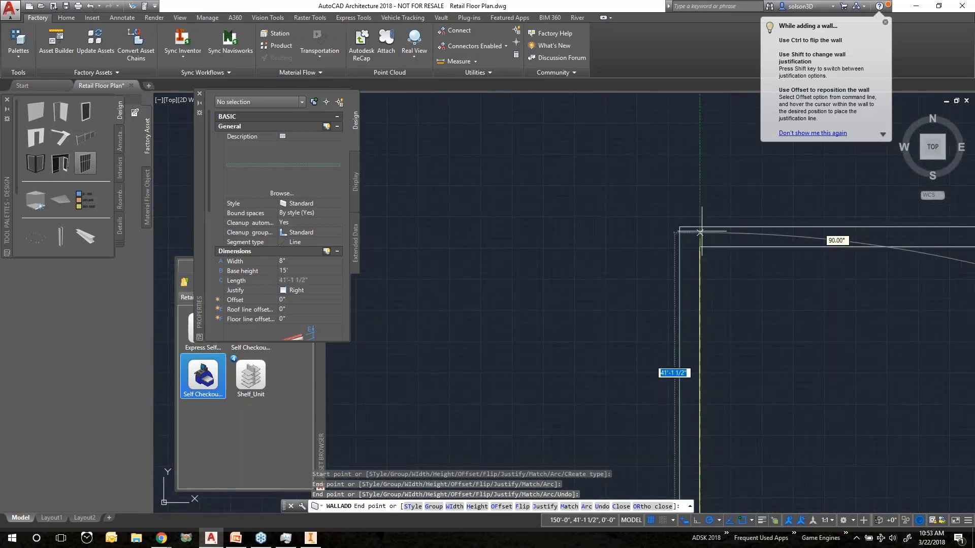
left_click(701, 229)
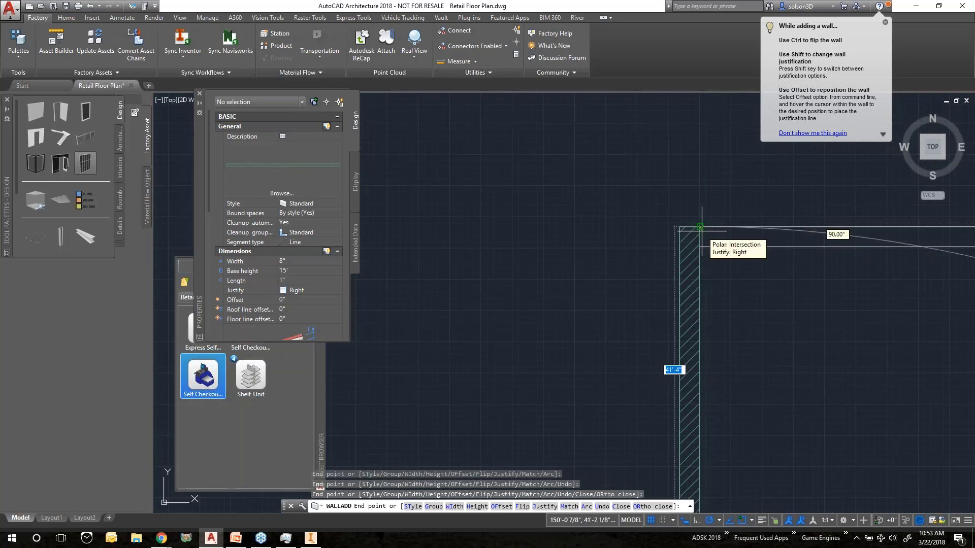
key("Escape")
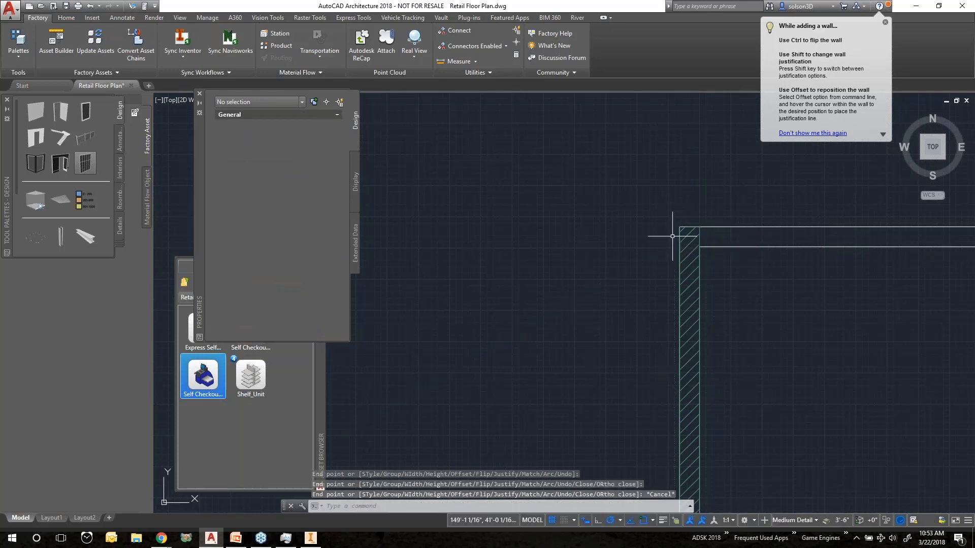
key("Escape")
Start adding a door and choose the Double door style from the styles browser
middle_click_drag(672, 236, 739, 194)
middle_click_drag(589, 294, 602, 126)
scroll(552, 286, "down", 5)
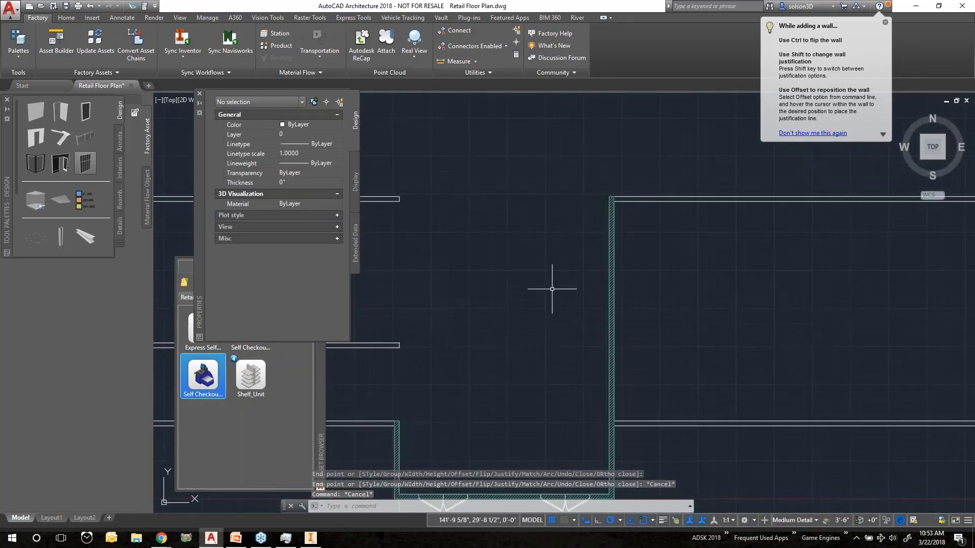
middle_click_drag(494, 407, 603, 207)
scroll(523, 260, "up", 2)
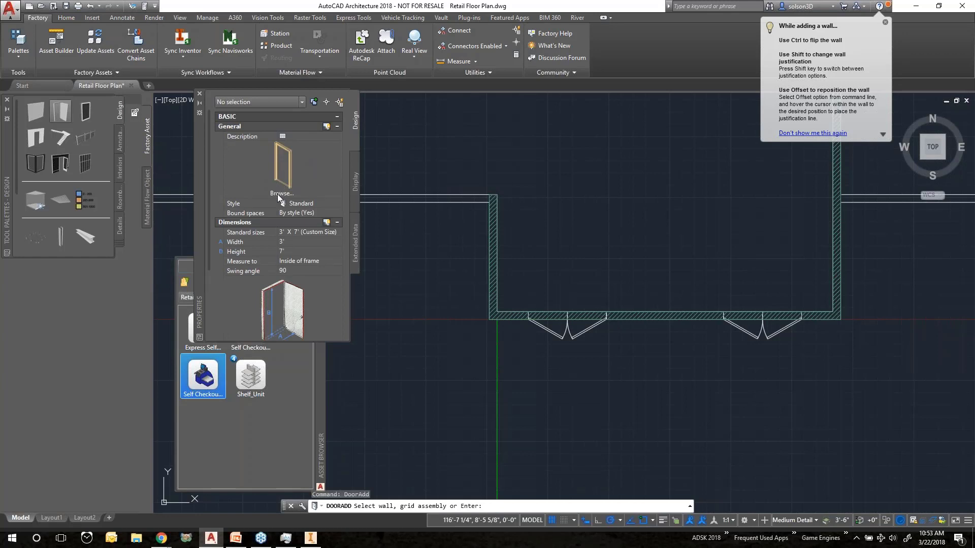
left_click(278, 193)
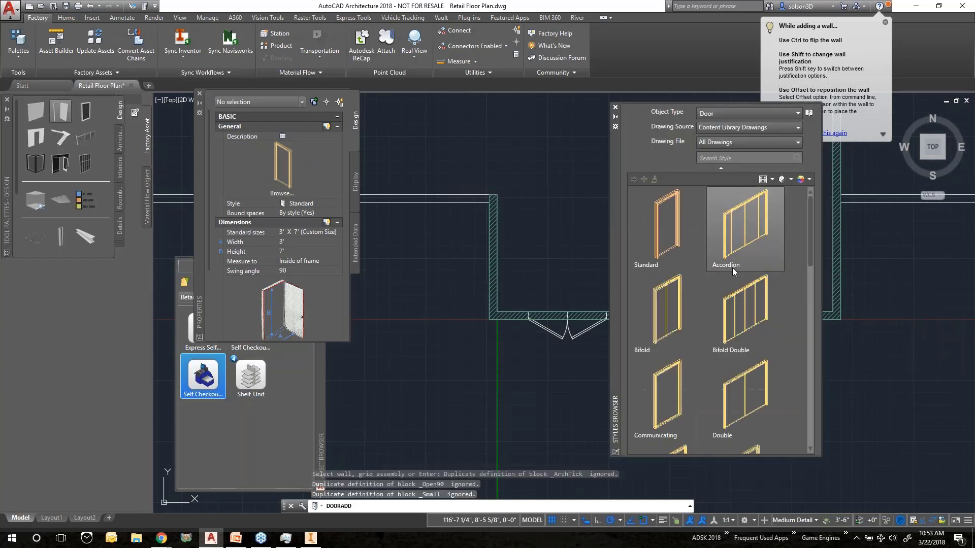
left_click(736, 398)
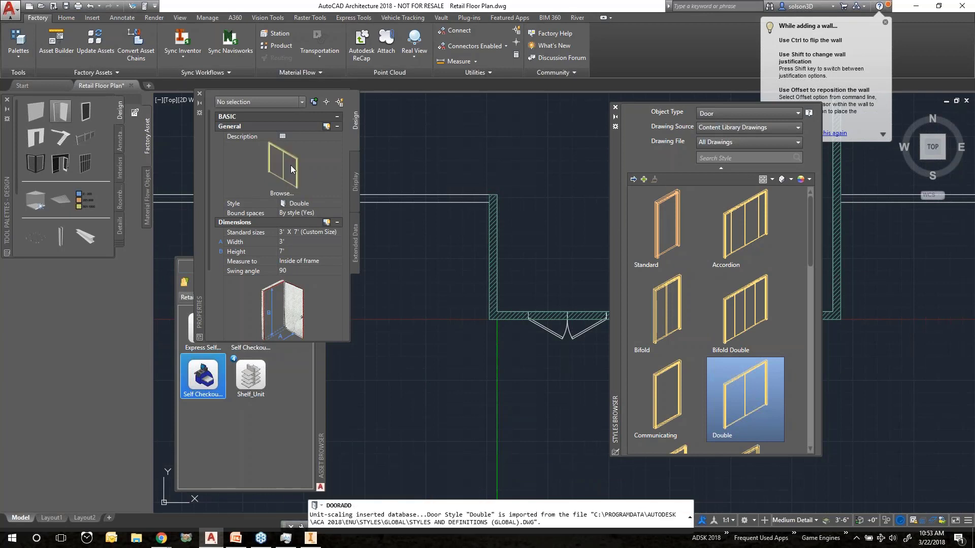
left_click(616, 107)
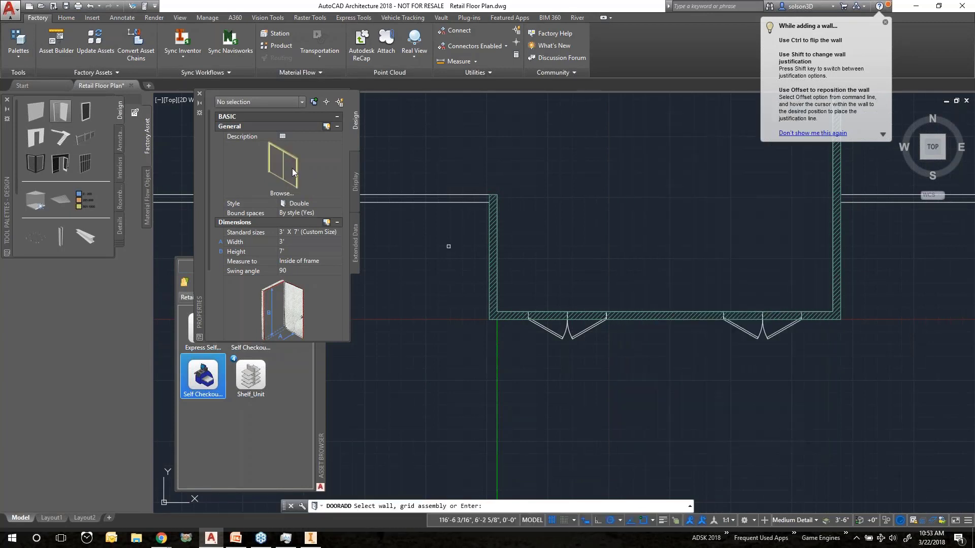
Place a 3-foot Double door in the new front wall at its left end beside the entrance doors
scroll(641, 365, "up", 2)
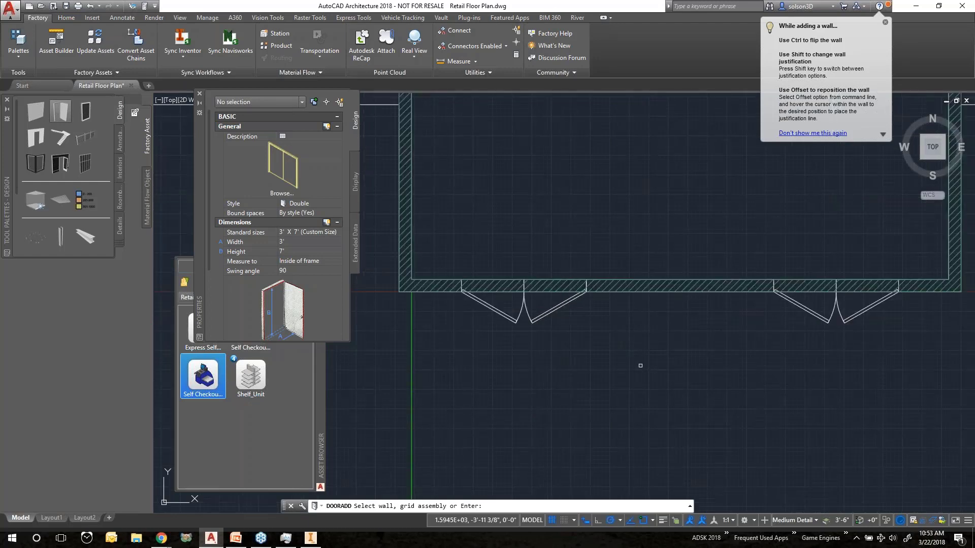
scroll(540, 276, "up", 2)
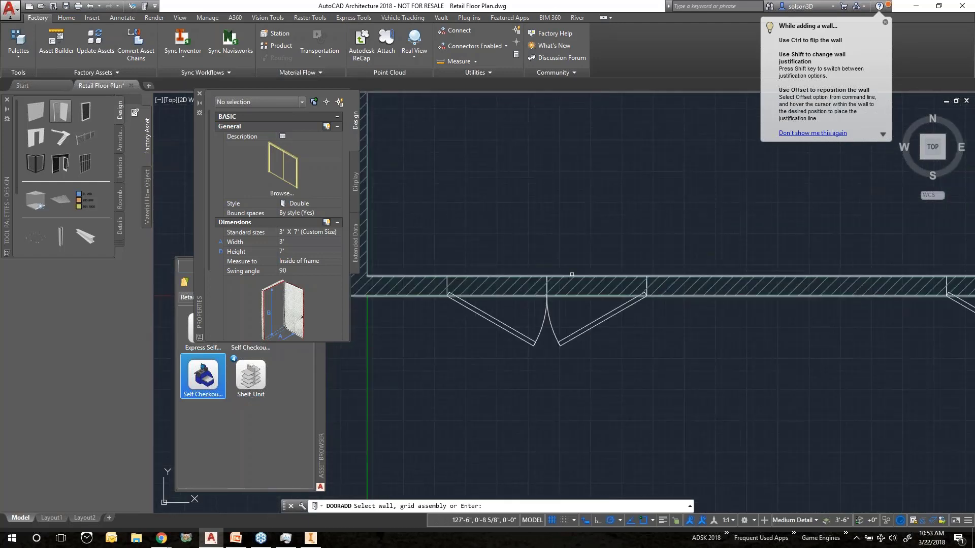
left_click(571, 274)
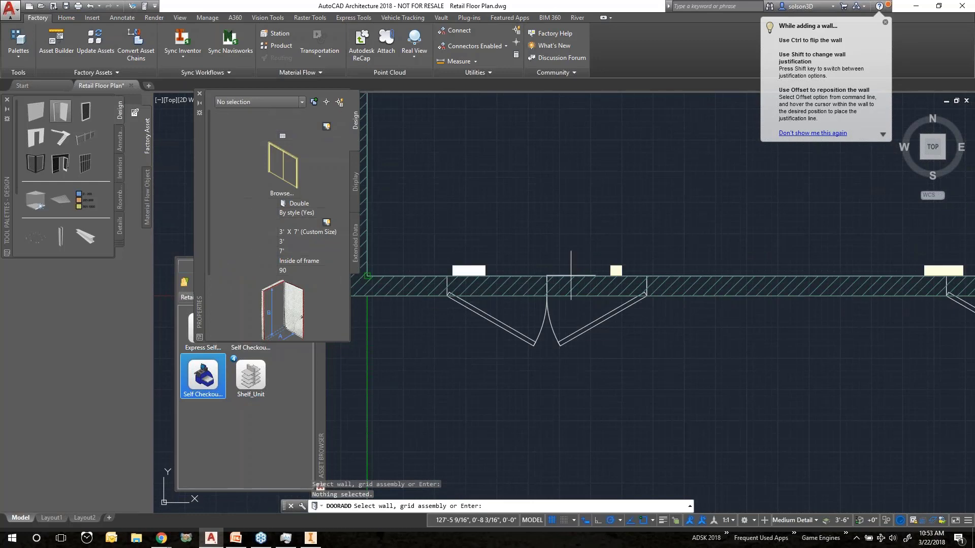
middle_click_drag(582, 281, 669, 298)
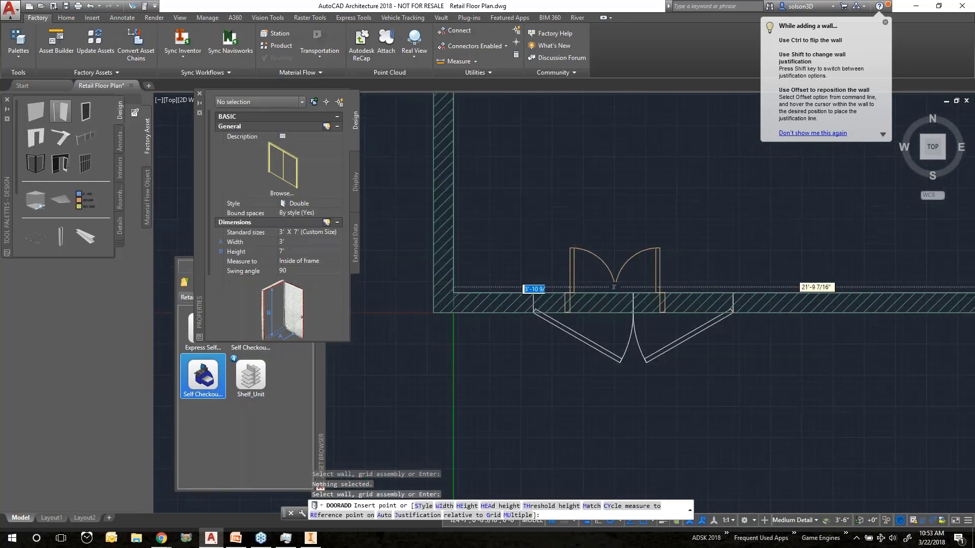
scroll(571, 283, "down", 2)
scroll(507, 338, "up", 6)
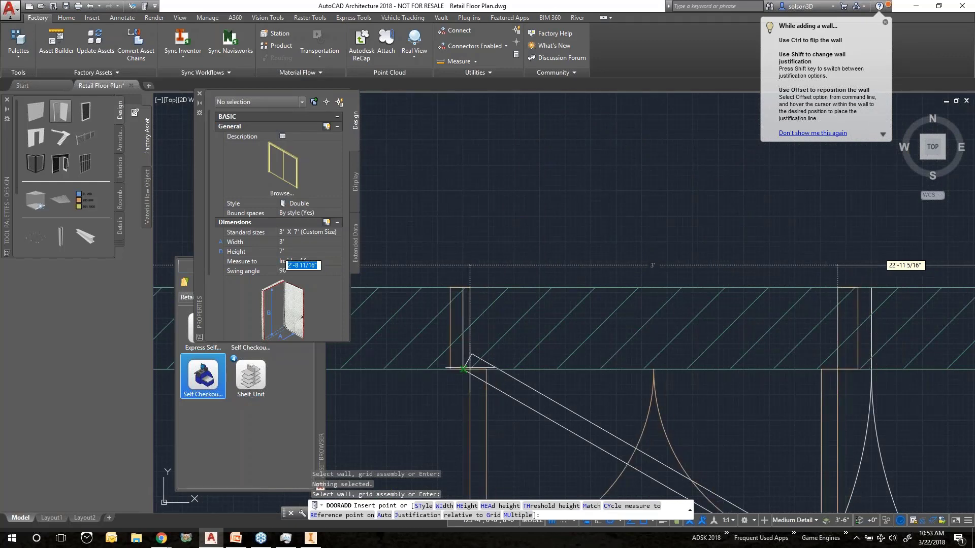
left_click(464, 369)
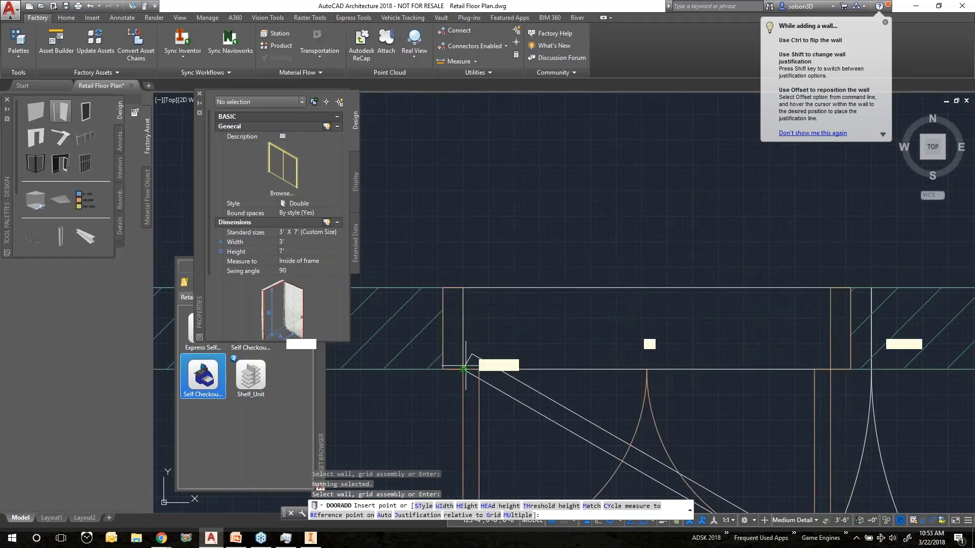
Place a second Double door at the right end of the front wall and end the door command
scroll(463, 369, "down", 5)
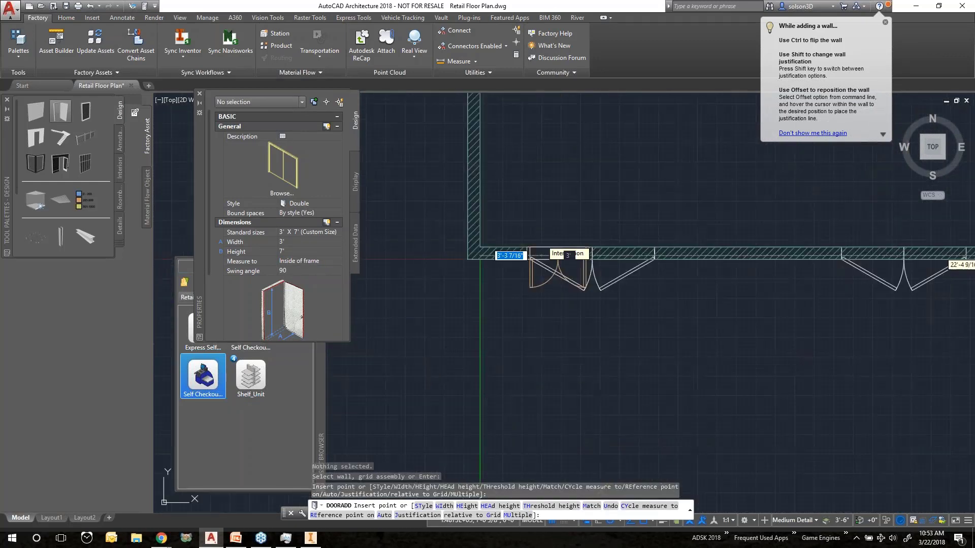
scroll(547, 249, "up", 3)
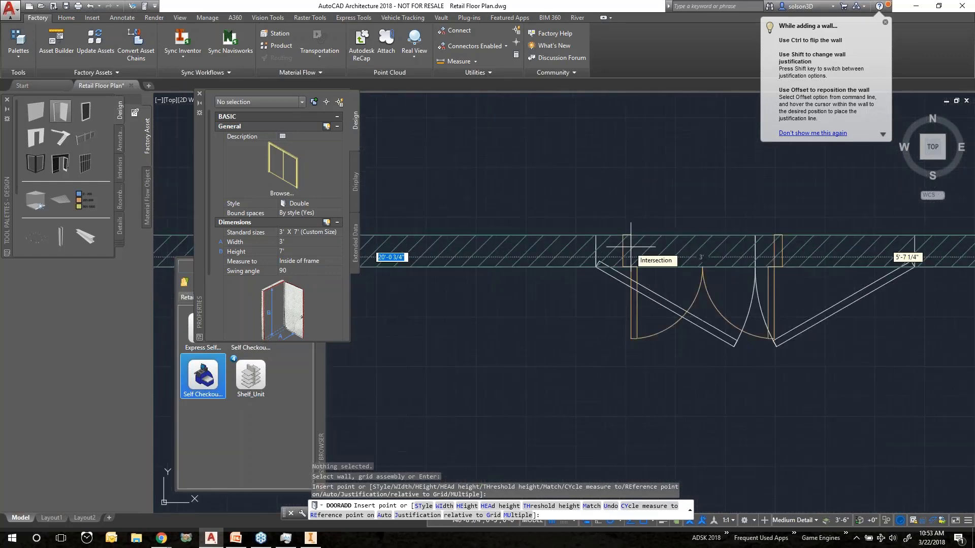
scroll(631, 247, "up", 3)
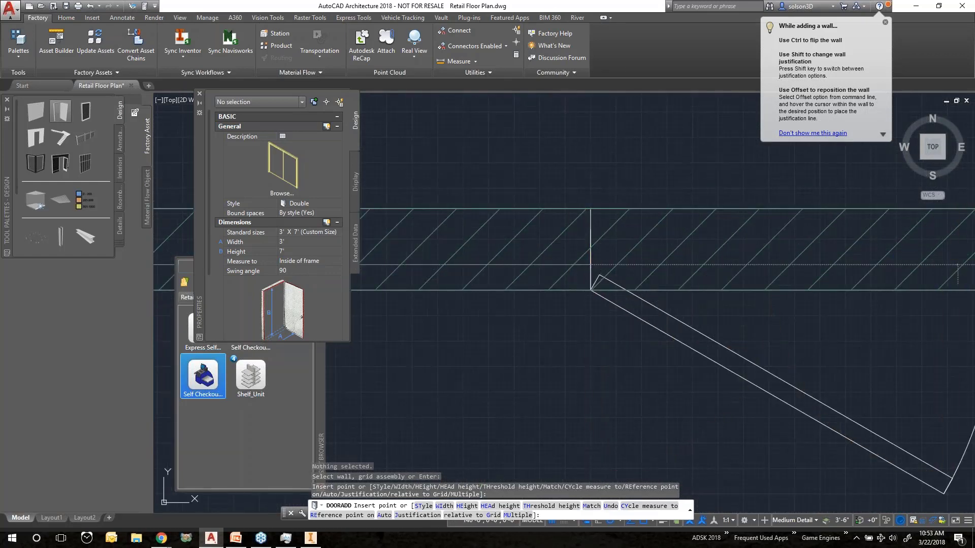
left_click(591, 290)
scroll(645, 254, "down", 3)
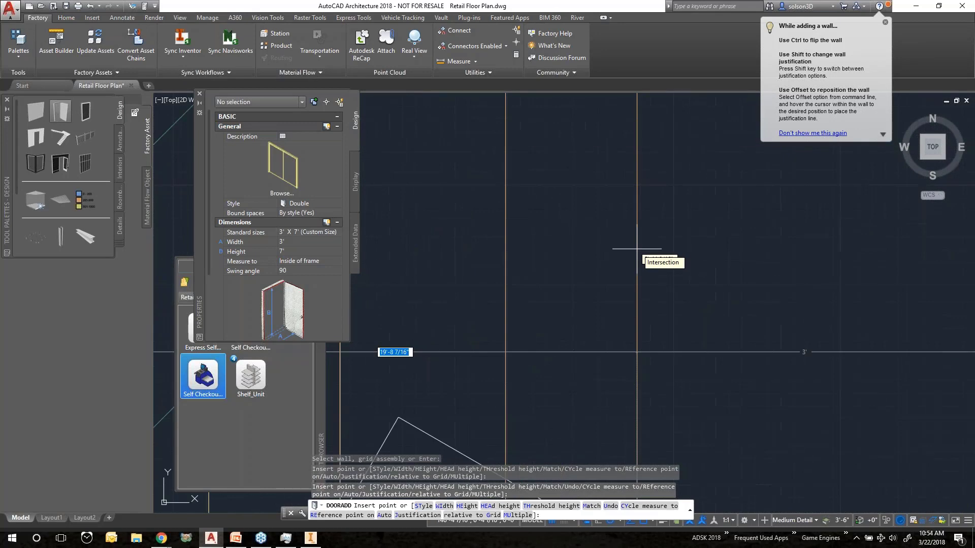
scroll(637, 249, "down", 3)
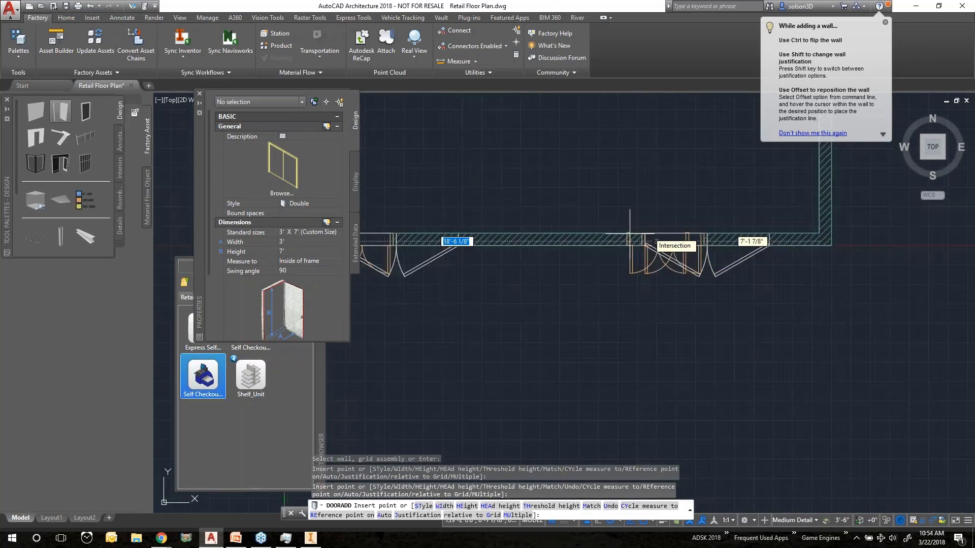
scroll(590, 224, "up", 2)
middle_click_drag(589, 224, 641, 258)
key("Escape")
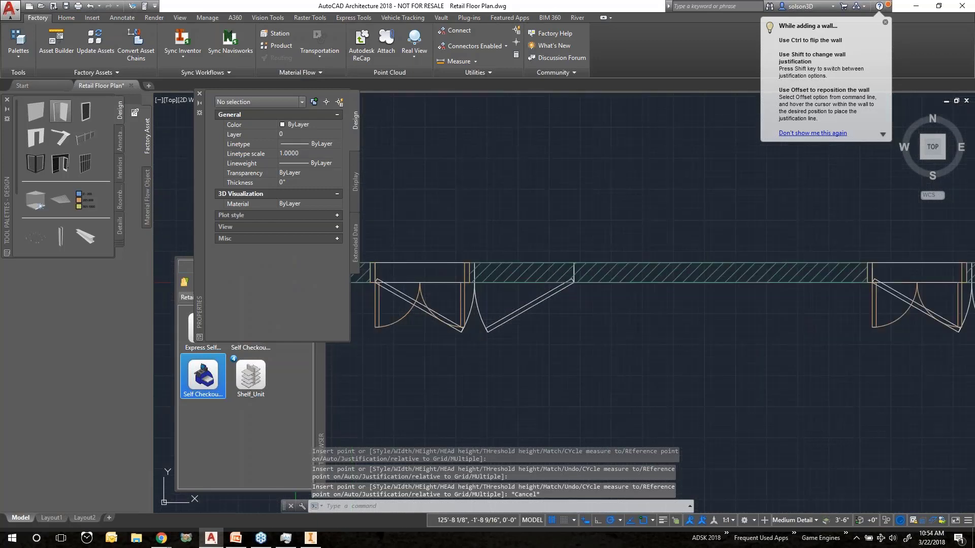
scroll(464, 315, "up", 5)
scroll(491, 292, "up", 3)
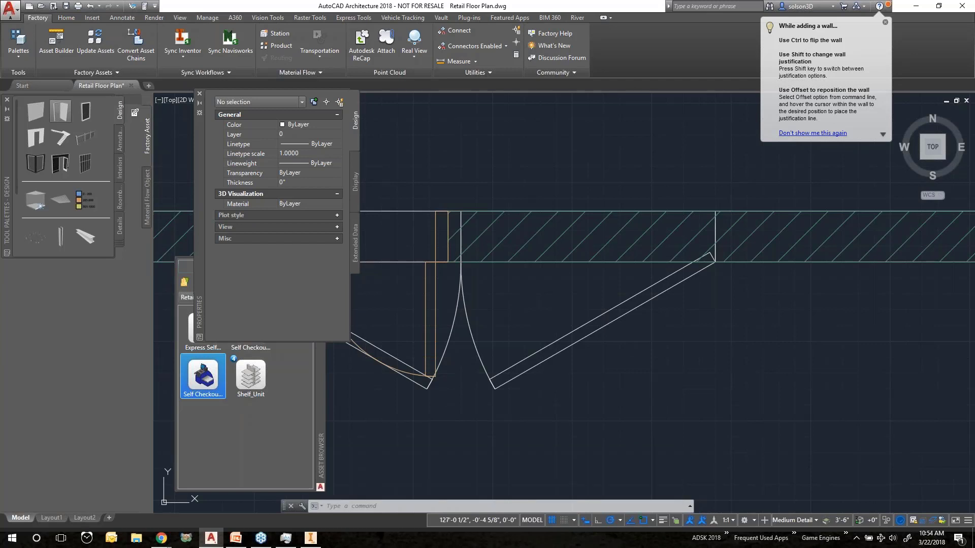
Widen the left front-wall door to 6'-6 3/4" so it fills the gap up to the entrance doors
key("Escape")
left_click(435, 237)
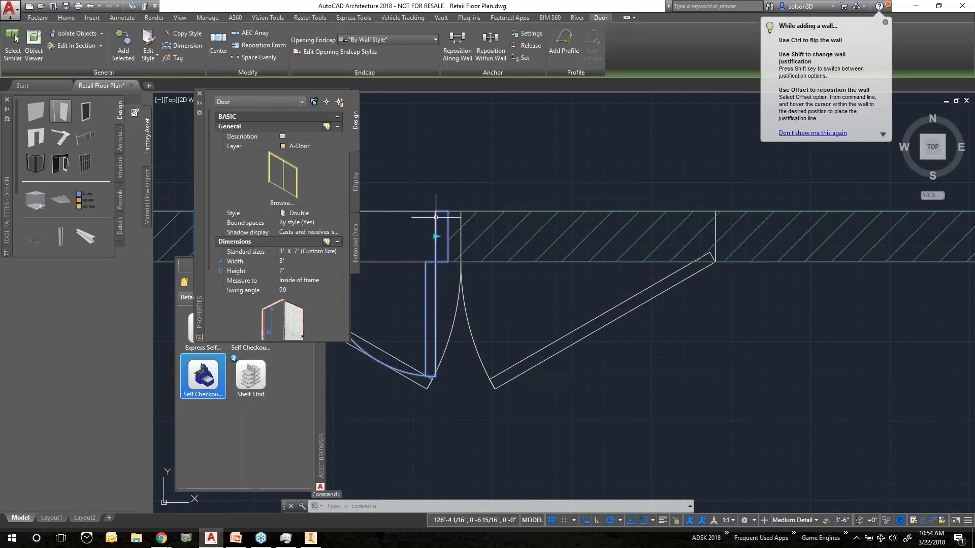
left_click(436, 237)
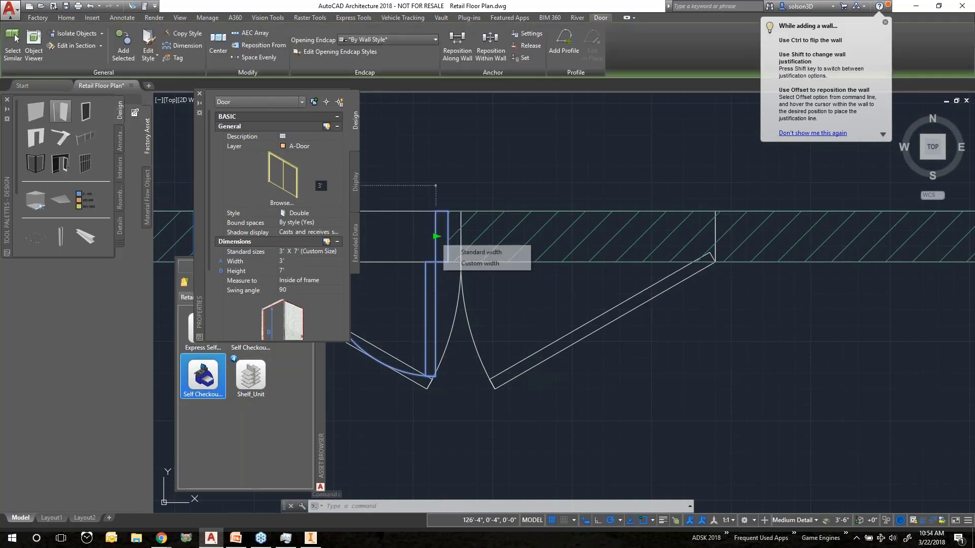
left_click(435, 237)
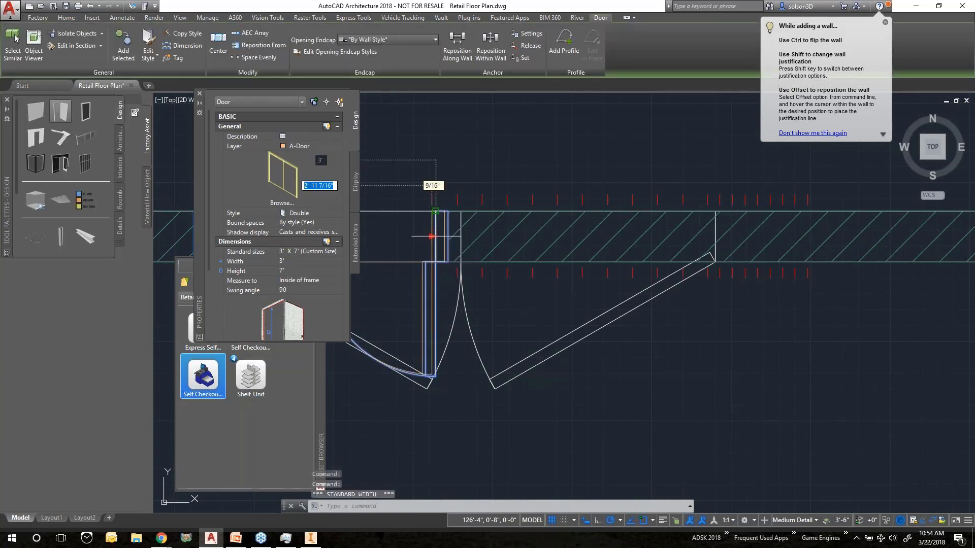
left_click(711, 260)
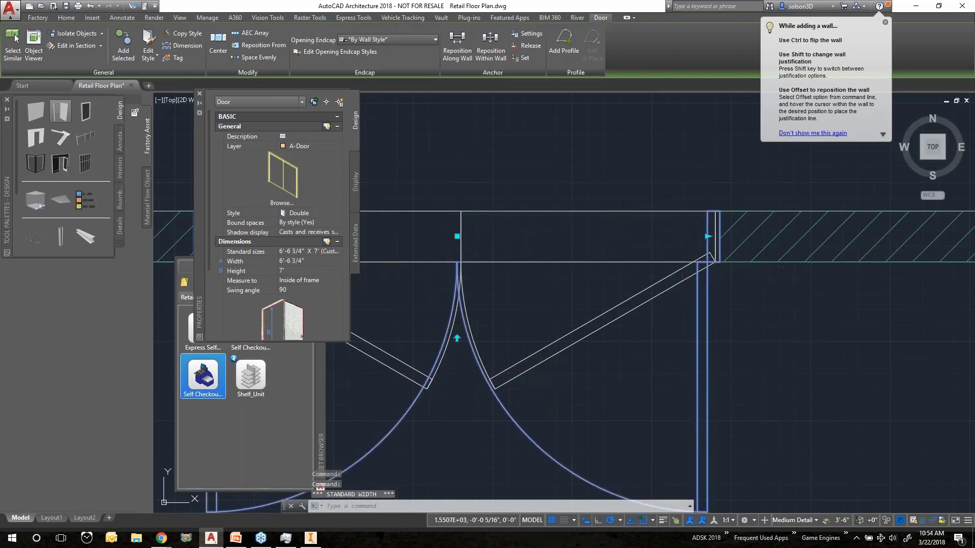
Widen the right front-wall door to 6'-6 3/4" to fill the gap beside the entrance, then clear the selection
scroll(656, 261, "down", 2)
scroll(648, 229, "down", 2)
scroll(746, 299, "up", 4)
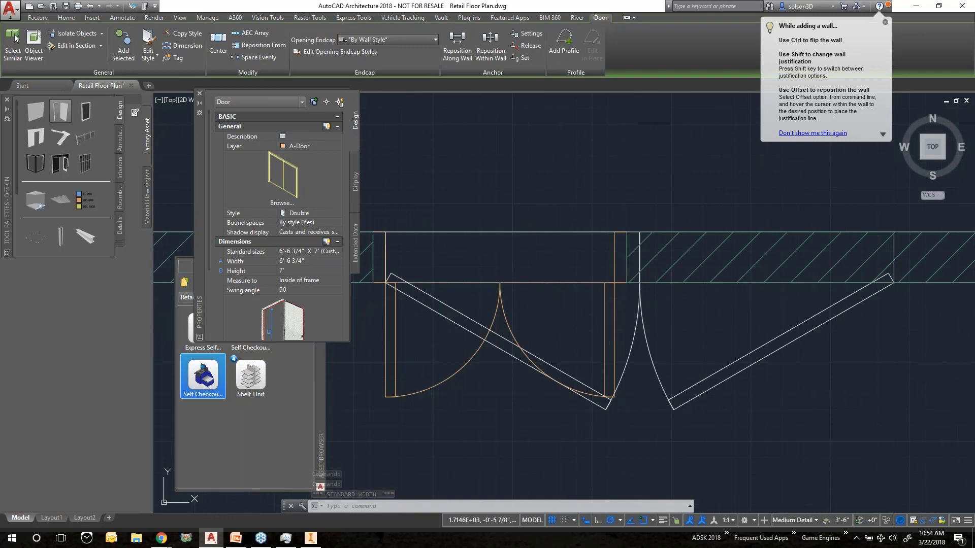
left_click(605, 321)
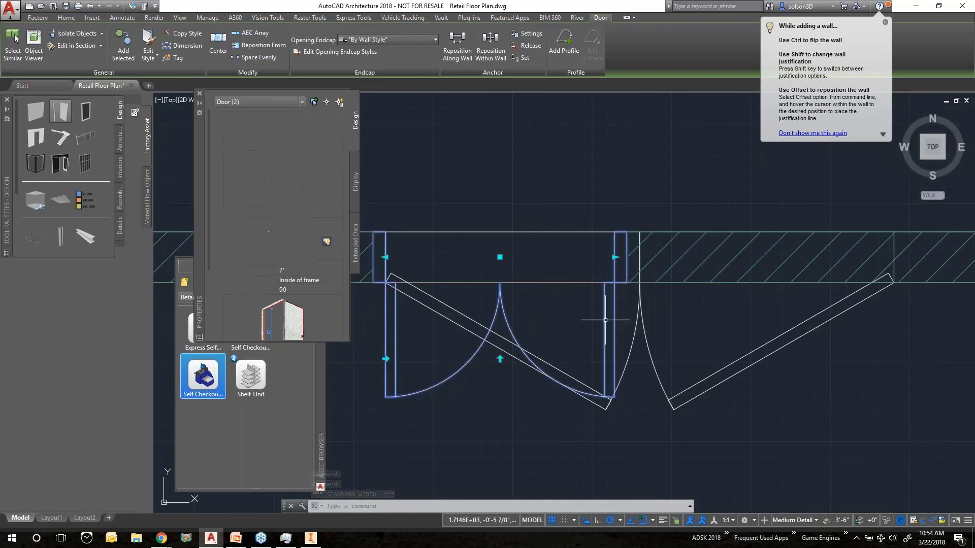
left_click(615, 258)
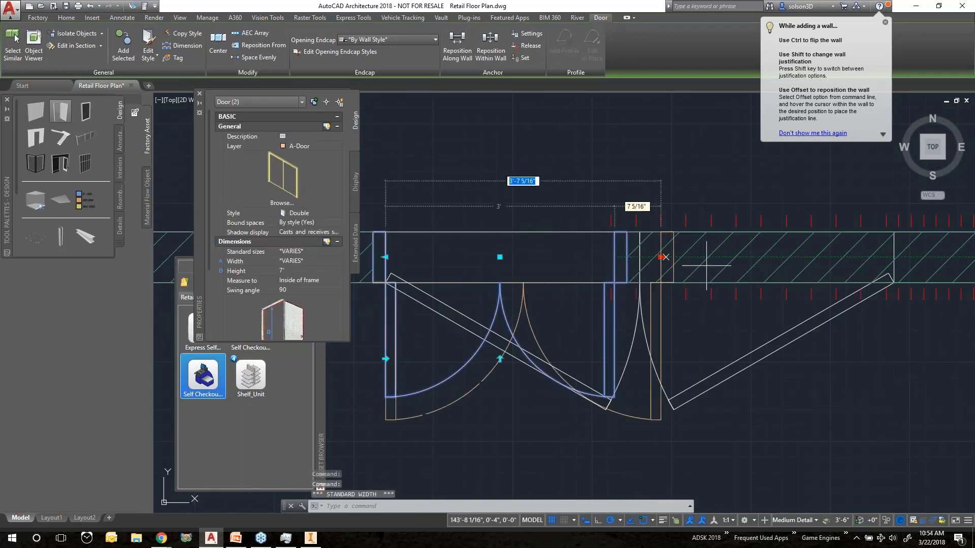
left_click(887, 258)
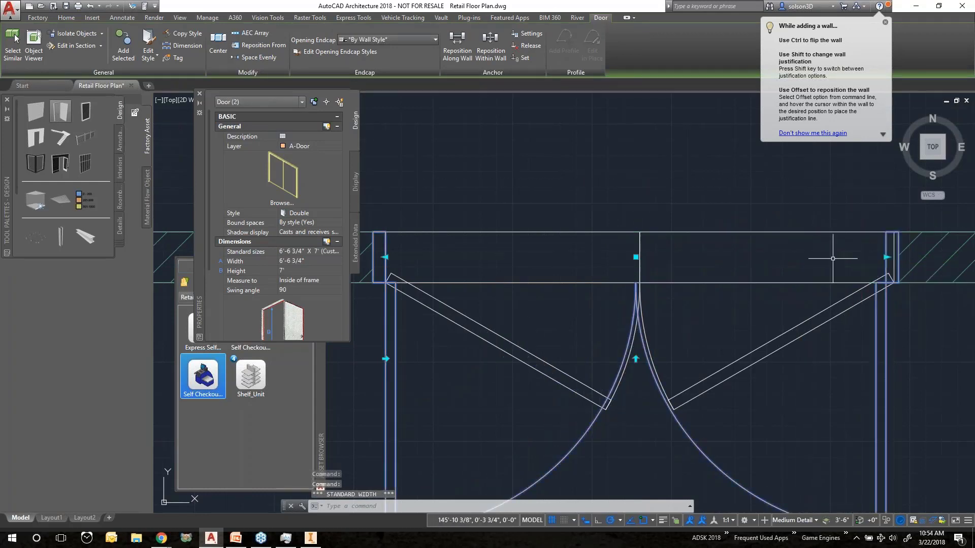
scroll(745, 219, "down", 8)
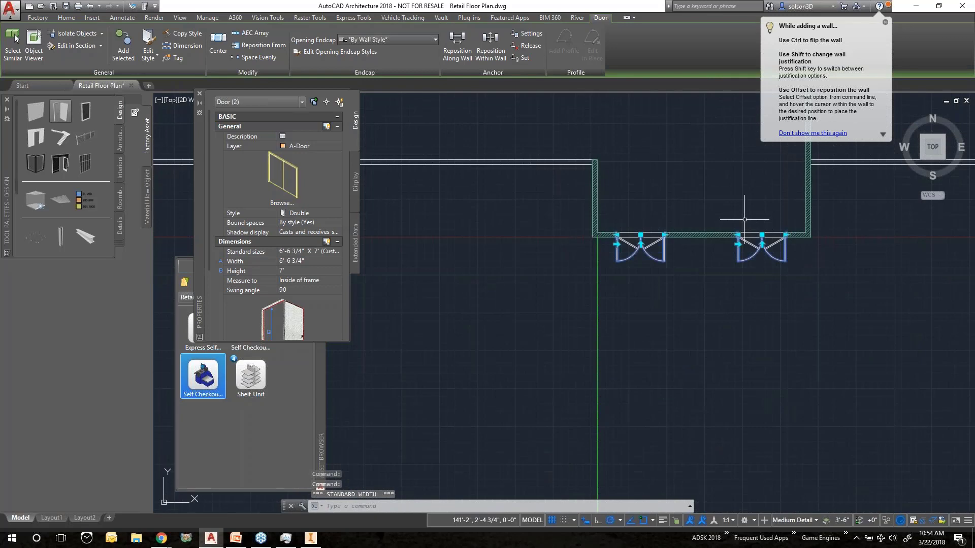
scroll(744, 219, "down", 5)
key("Escape")
key("Escape")
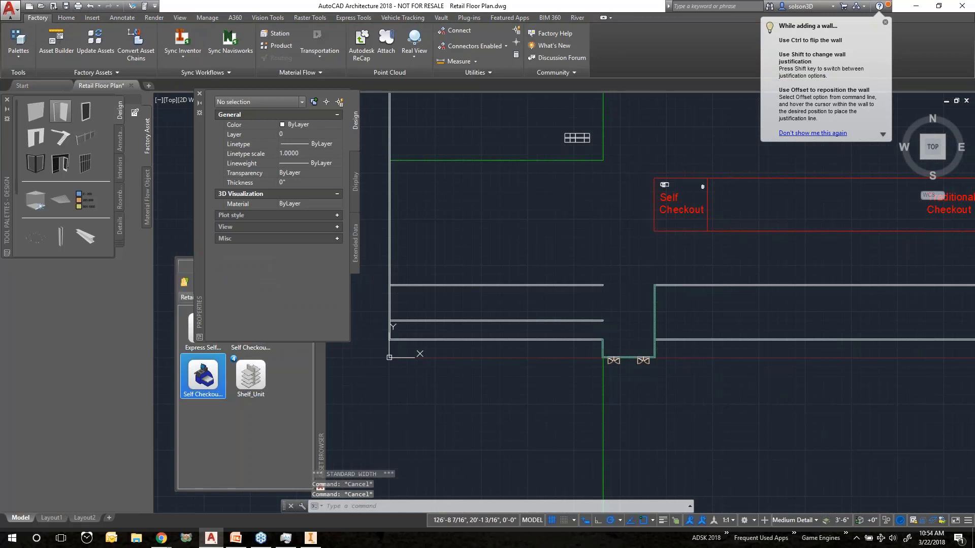
Save the drawing and run Sync Inventor, agreeing to close and save the document
key("ctrl+s")
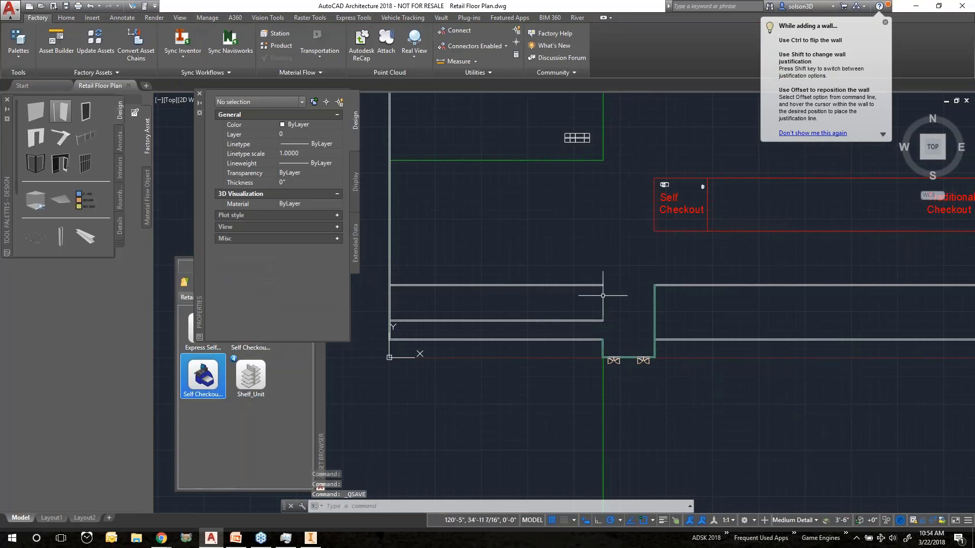
middle_click_drag(592, 268, 572, 302)
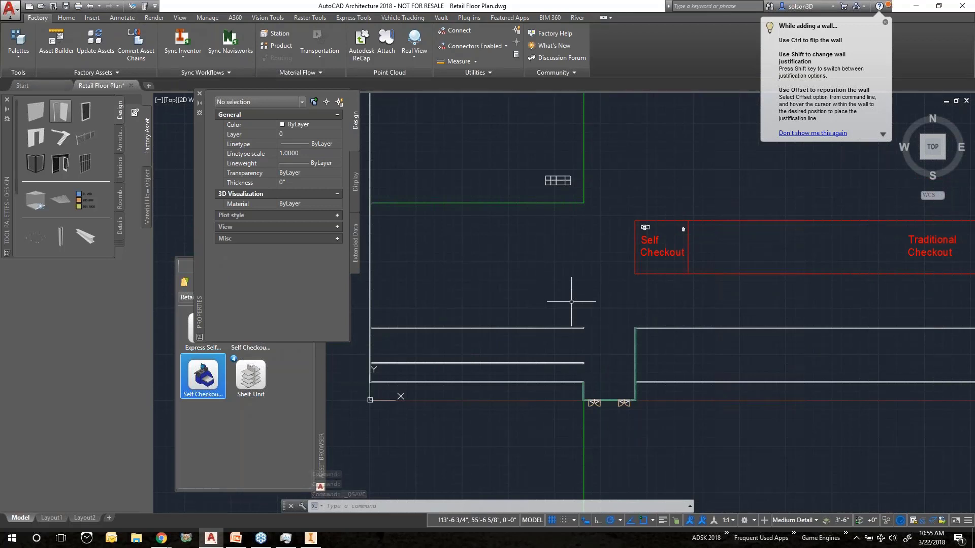
left_click(186, 37)
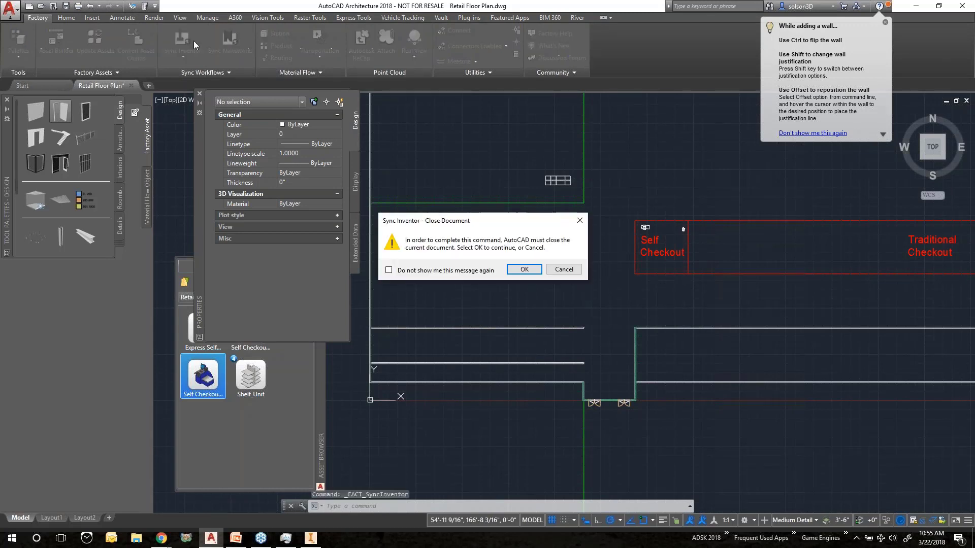
left_click(524, 270)
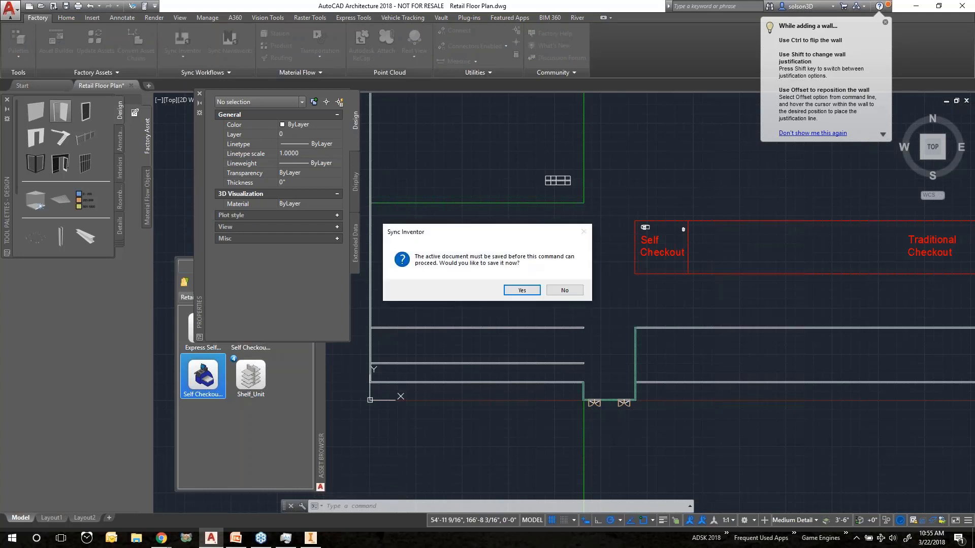
left_click(521, 291)
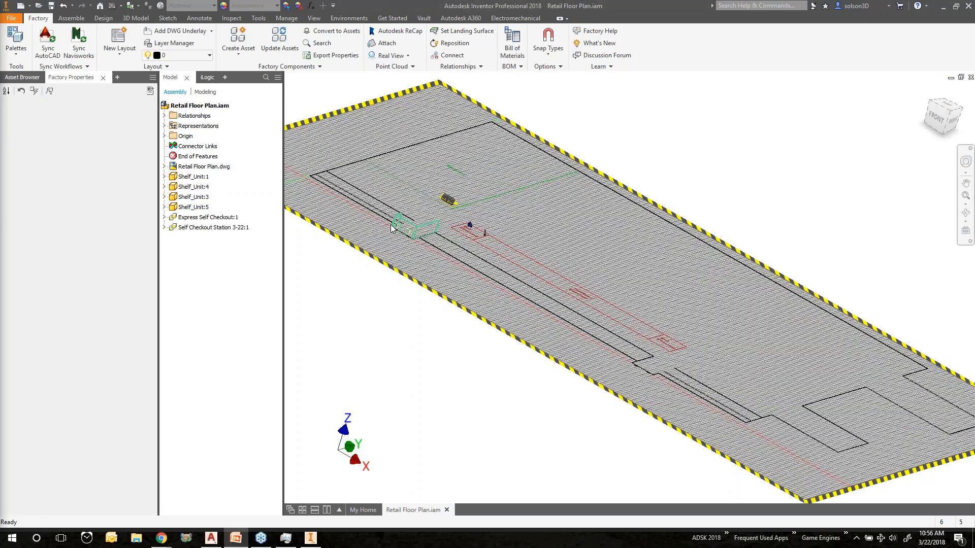
Examine the synced 3D layout in Inventor, including the new walls, shelves and checkout stations
scroll(391, 227, "up", 6)
middle_click_drag(562, 248, 474, 248, "shift")
scroll(863, 237, "down", 3)
middle_click_drag(864, 236, 496, 279)
scroll(681, 273, "down", 2)
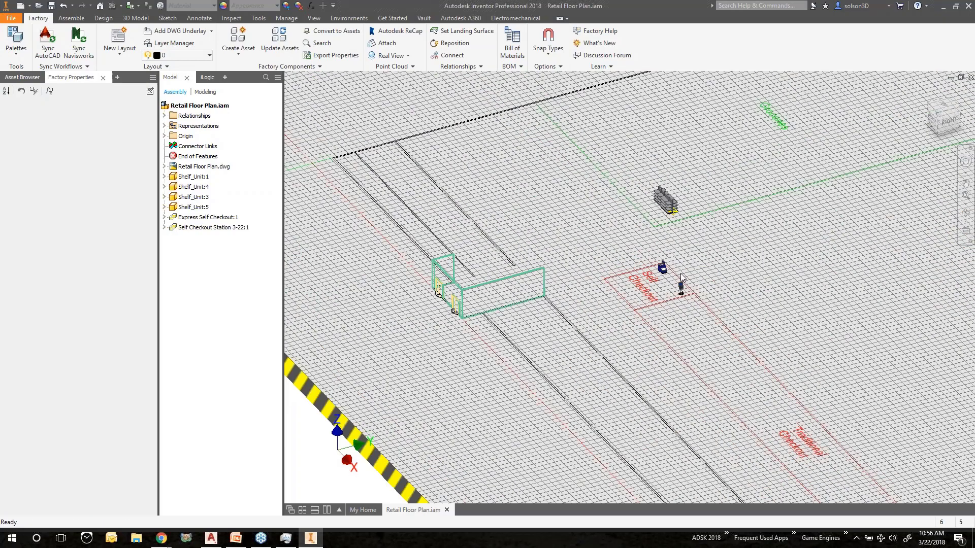
scroll(680, 273, "up", 5)
scroll(680, 273, "down", 3)
middle_click_drag(681, 273, 671, 427)
scroll(636, 287, "up", 6)
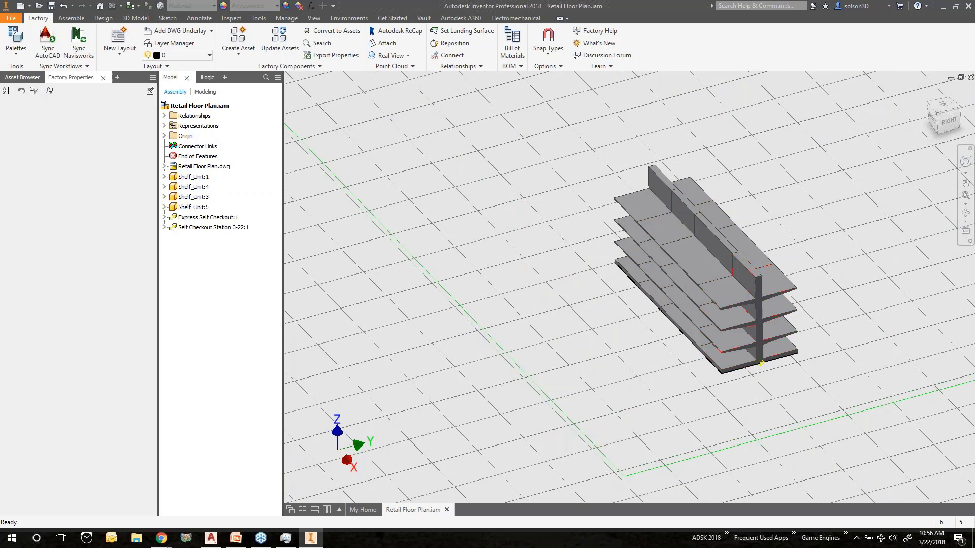
scroll(633, 324, "down", 5)
scroll(634, 325, "down", 5)
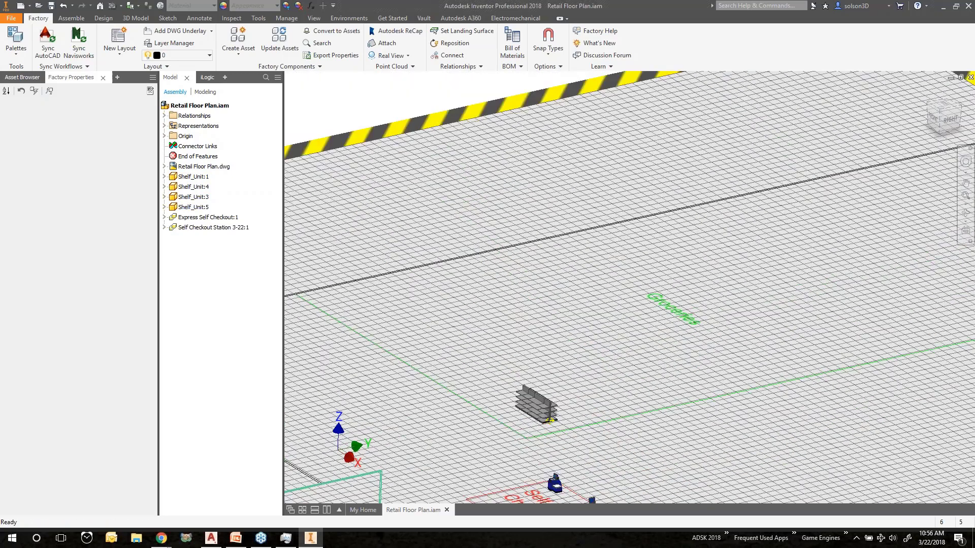
key("alt+Tab")
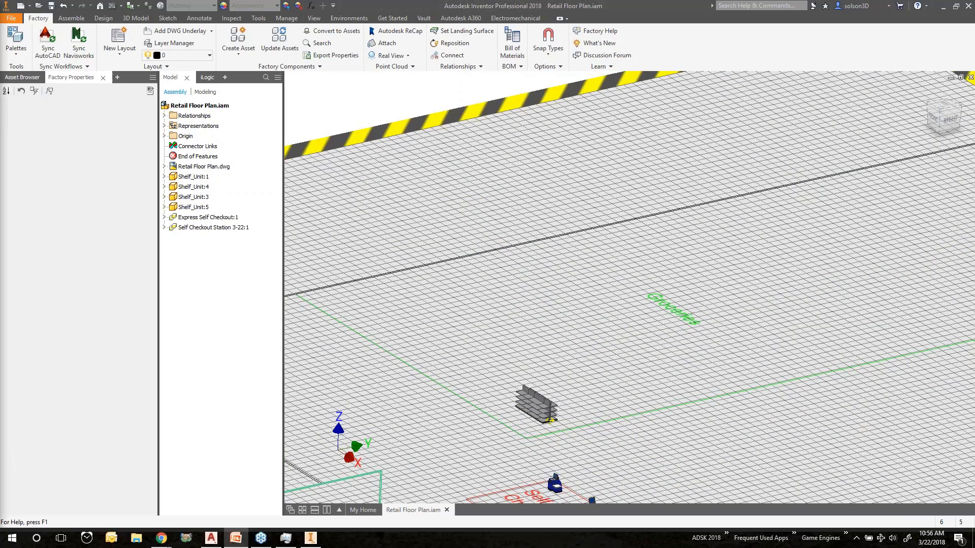
key("shift+F5")
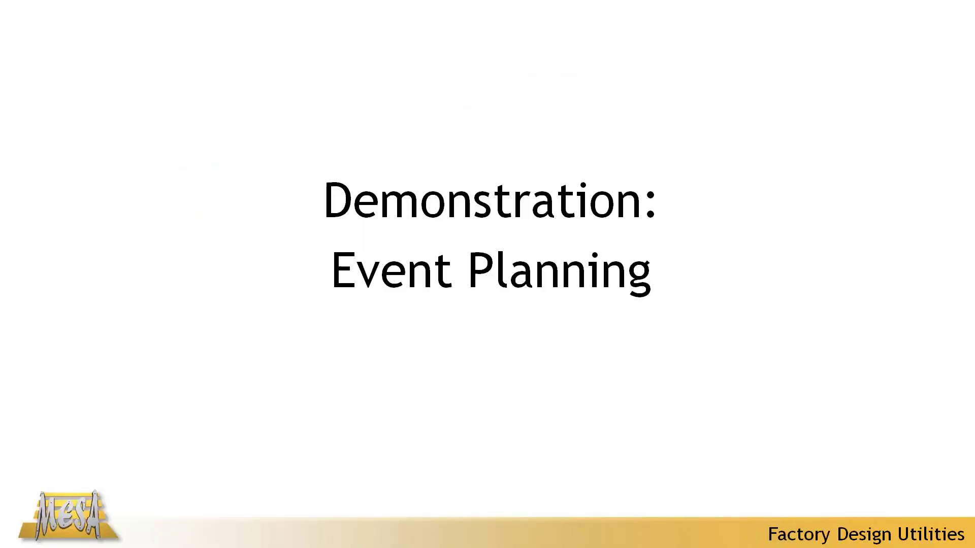